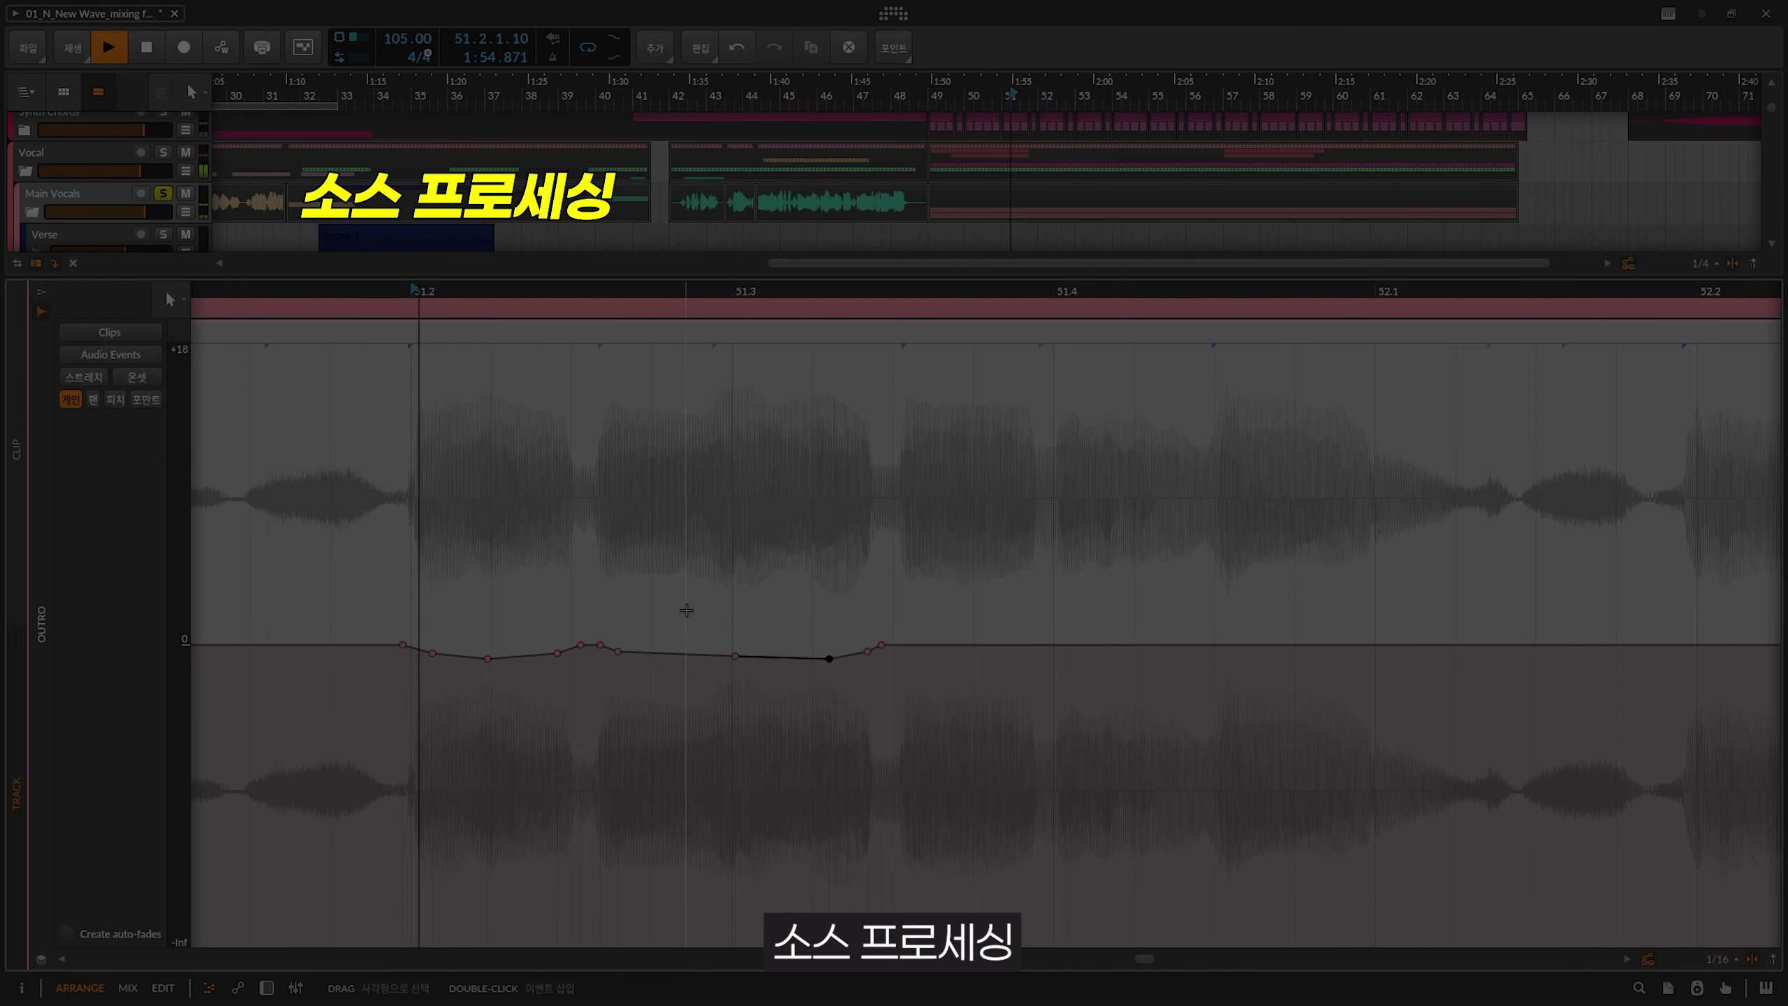
Adjust the gain automation on the Outro vocal clip between 51.3 and 51.4 to -0.9 dB at the last low point, and play it back.
{"action": "key", "text": "space"}
{"action": "left_click_drag", "start_coordinate": [697, 616], "coordinate": [887, 680]}
{"action": "left_click", "coordinate": [829, 658]}
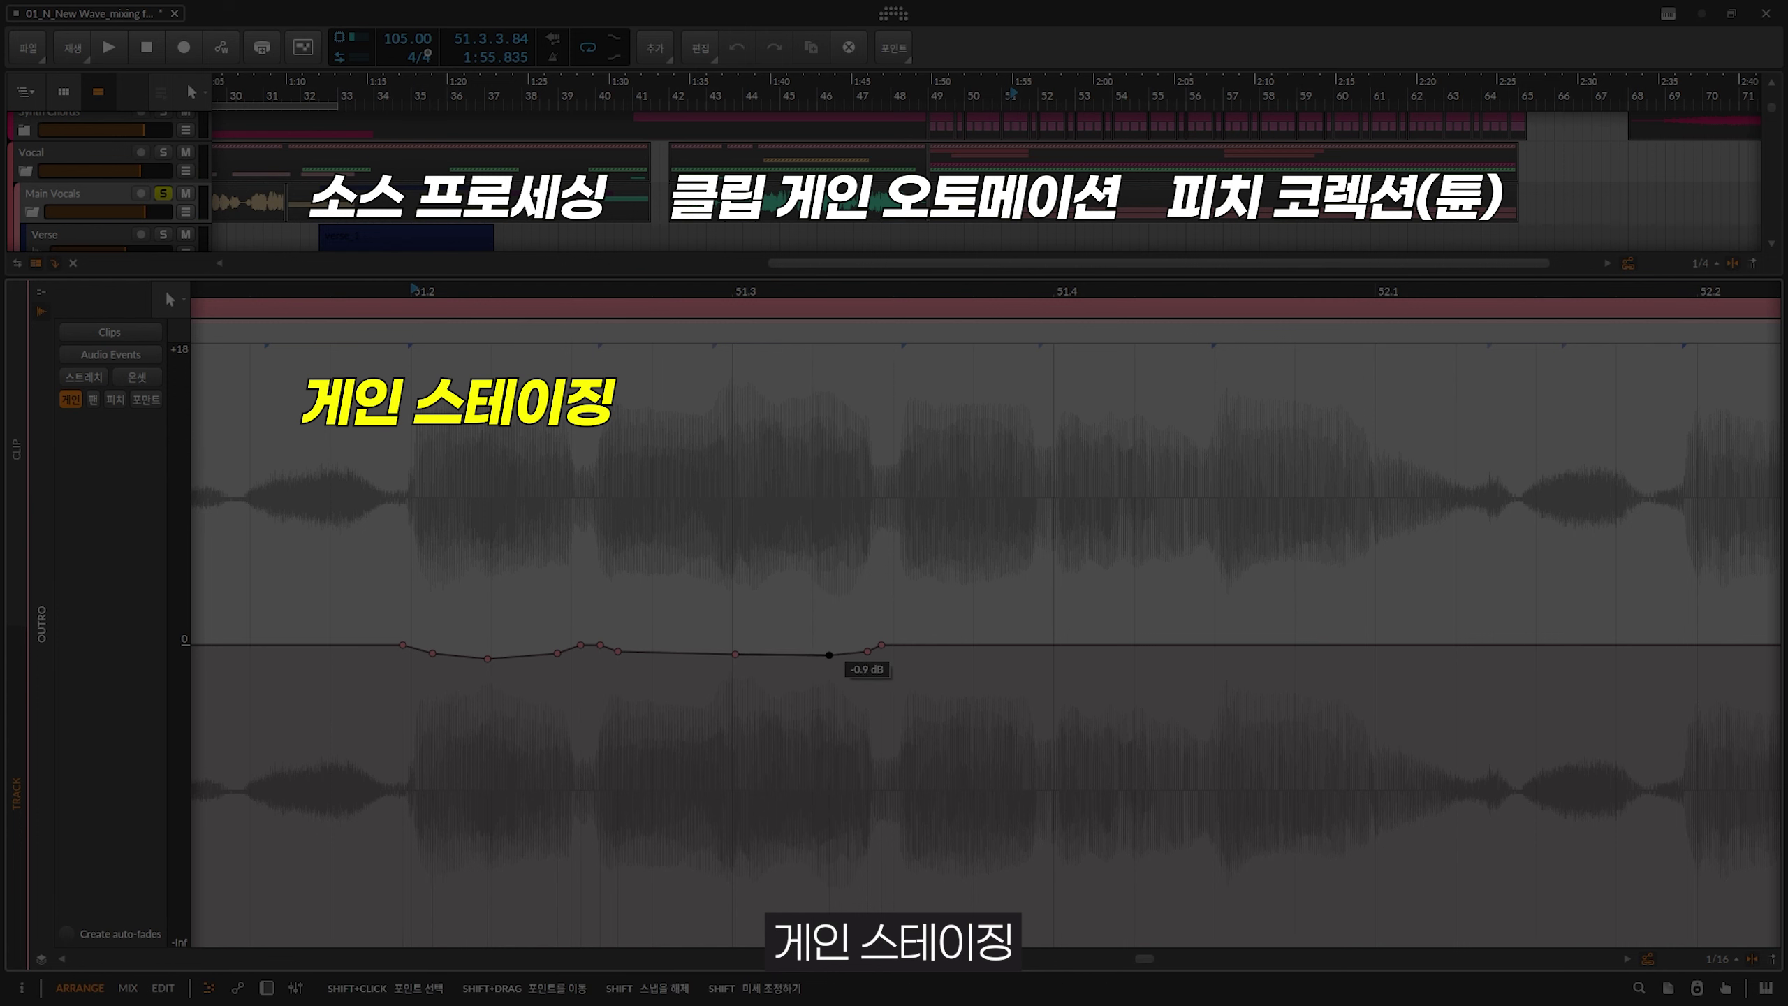
{"action": "key", "text": "space"}
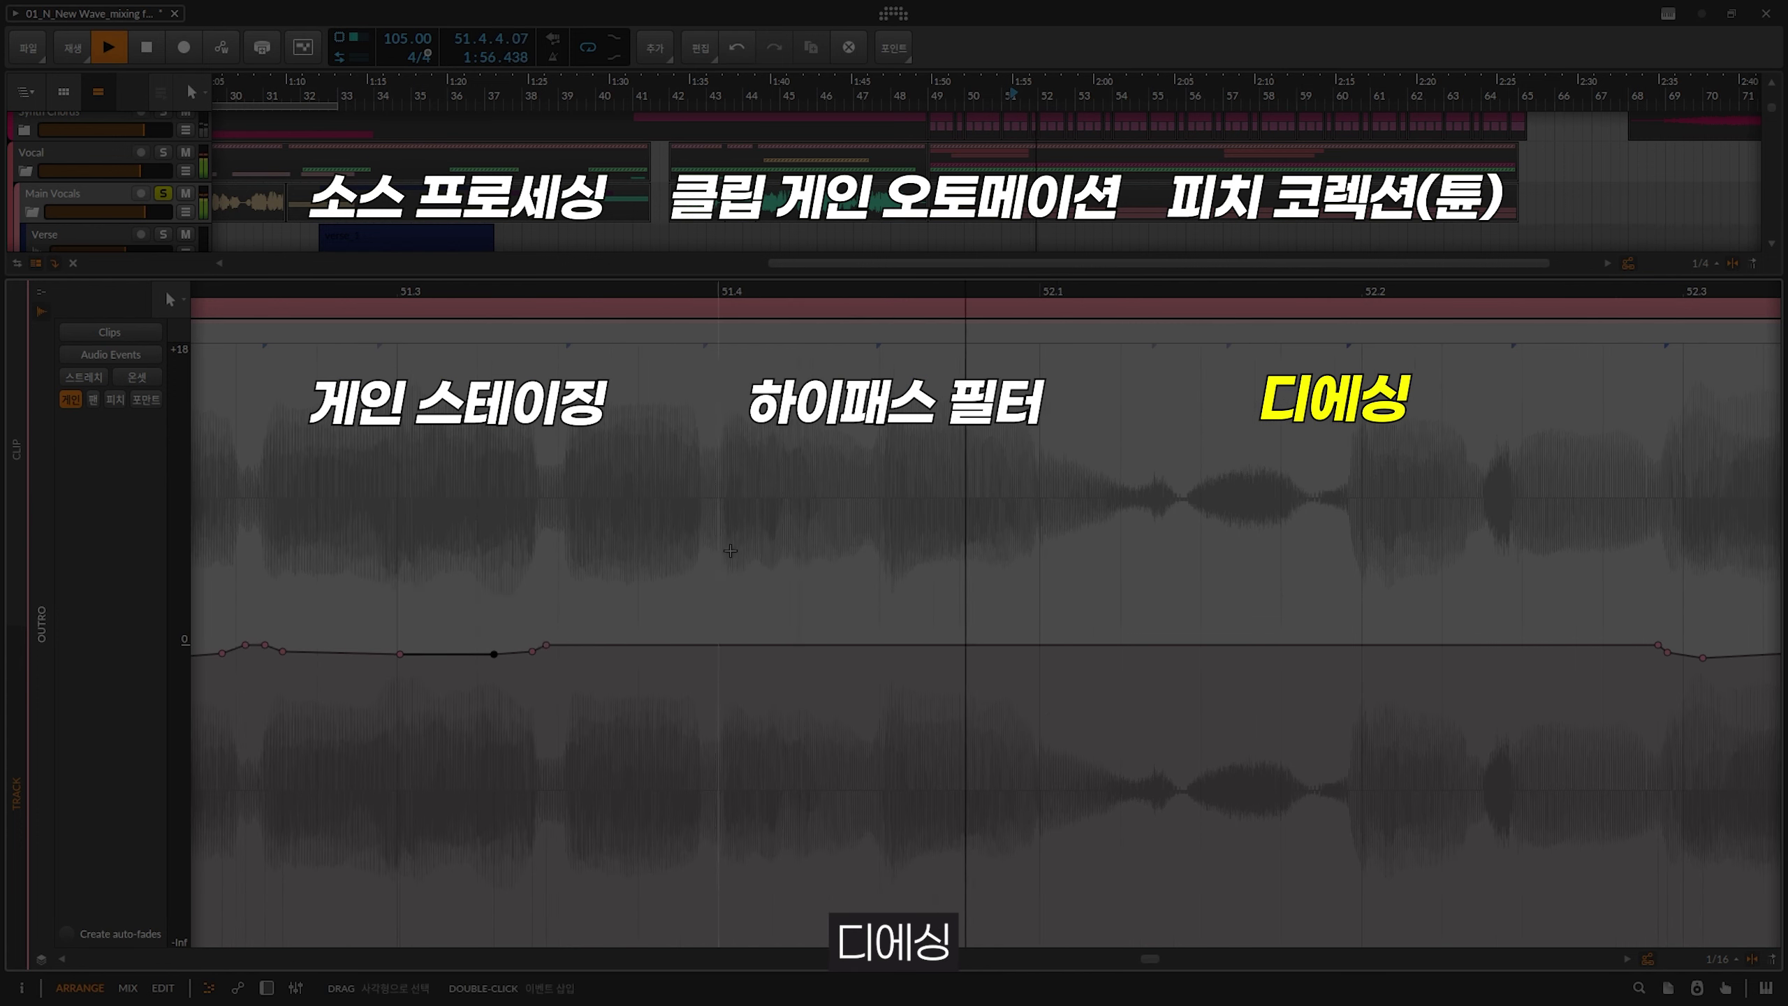
Shape a slight gain dip in the Outro vocal clip just before 52.1, and check it in playback.
{"action": "key", "text": "space"}
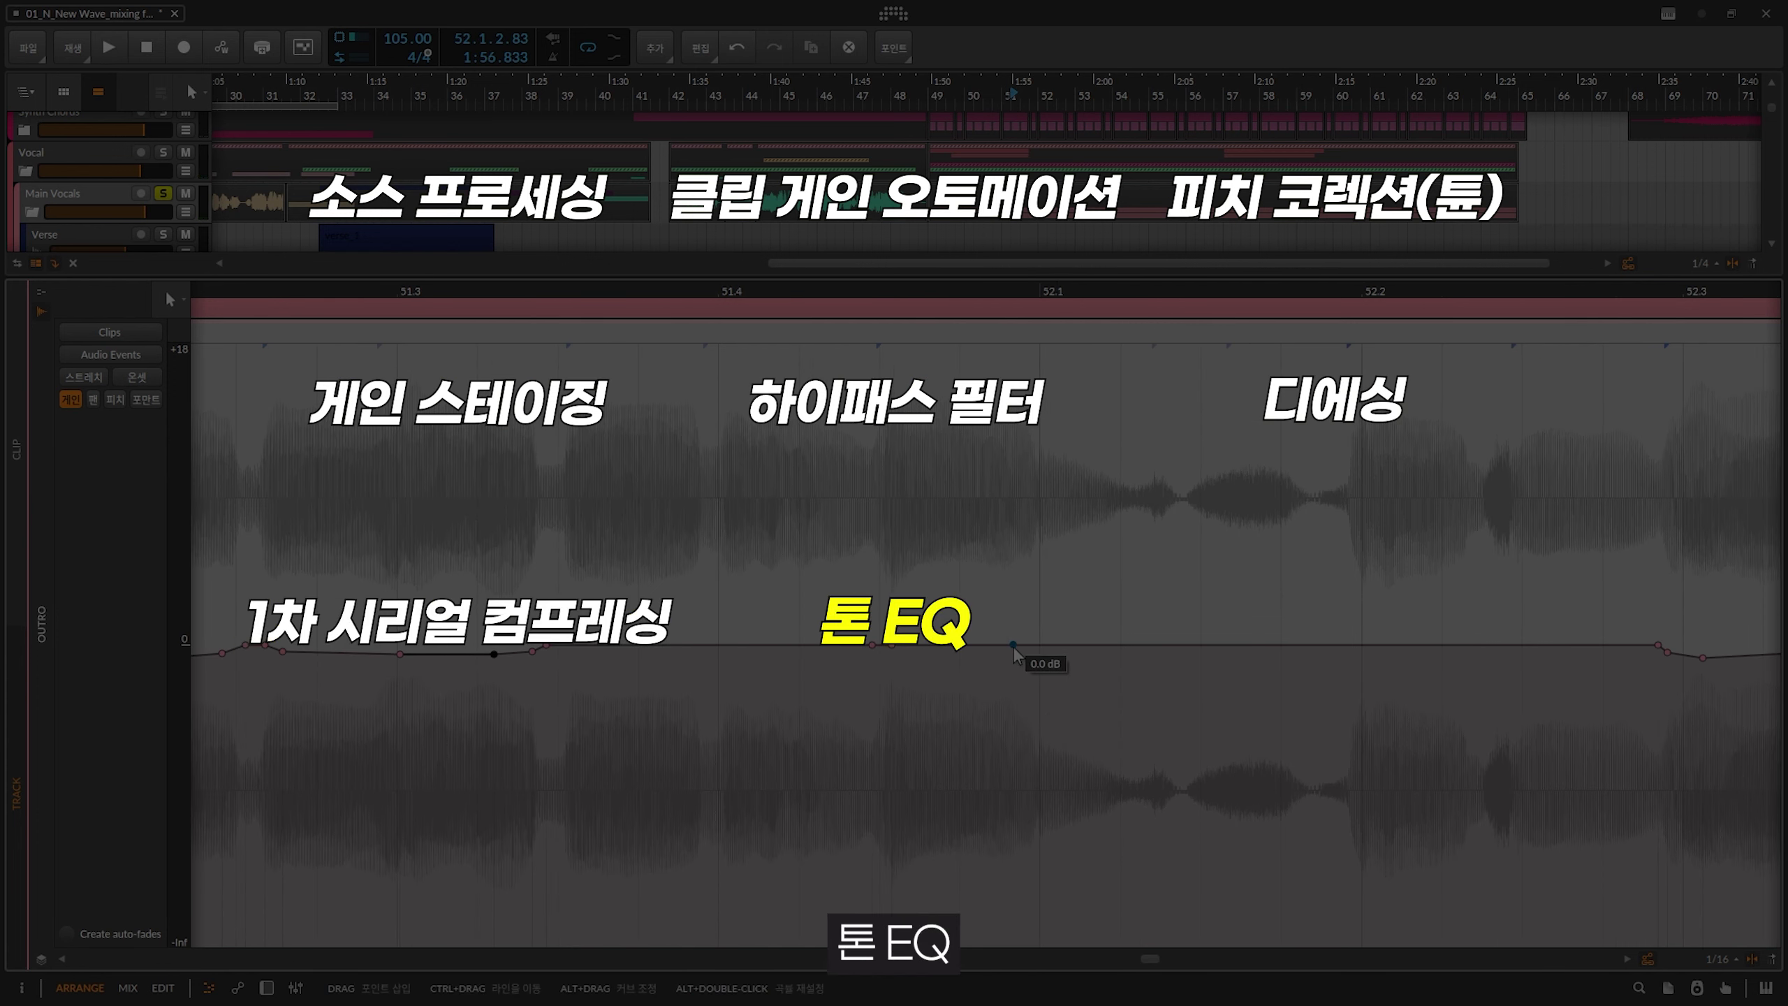
{"action": "left_click_drag", "start_coordinate": [1029, 620], "coordinate": [882, 673]}
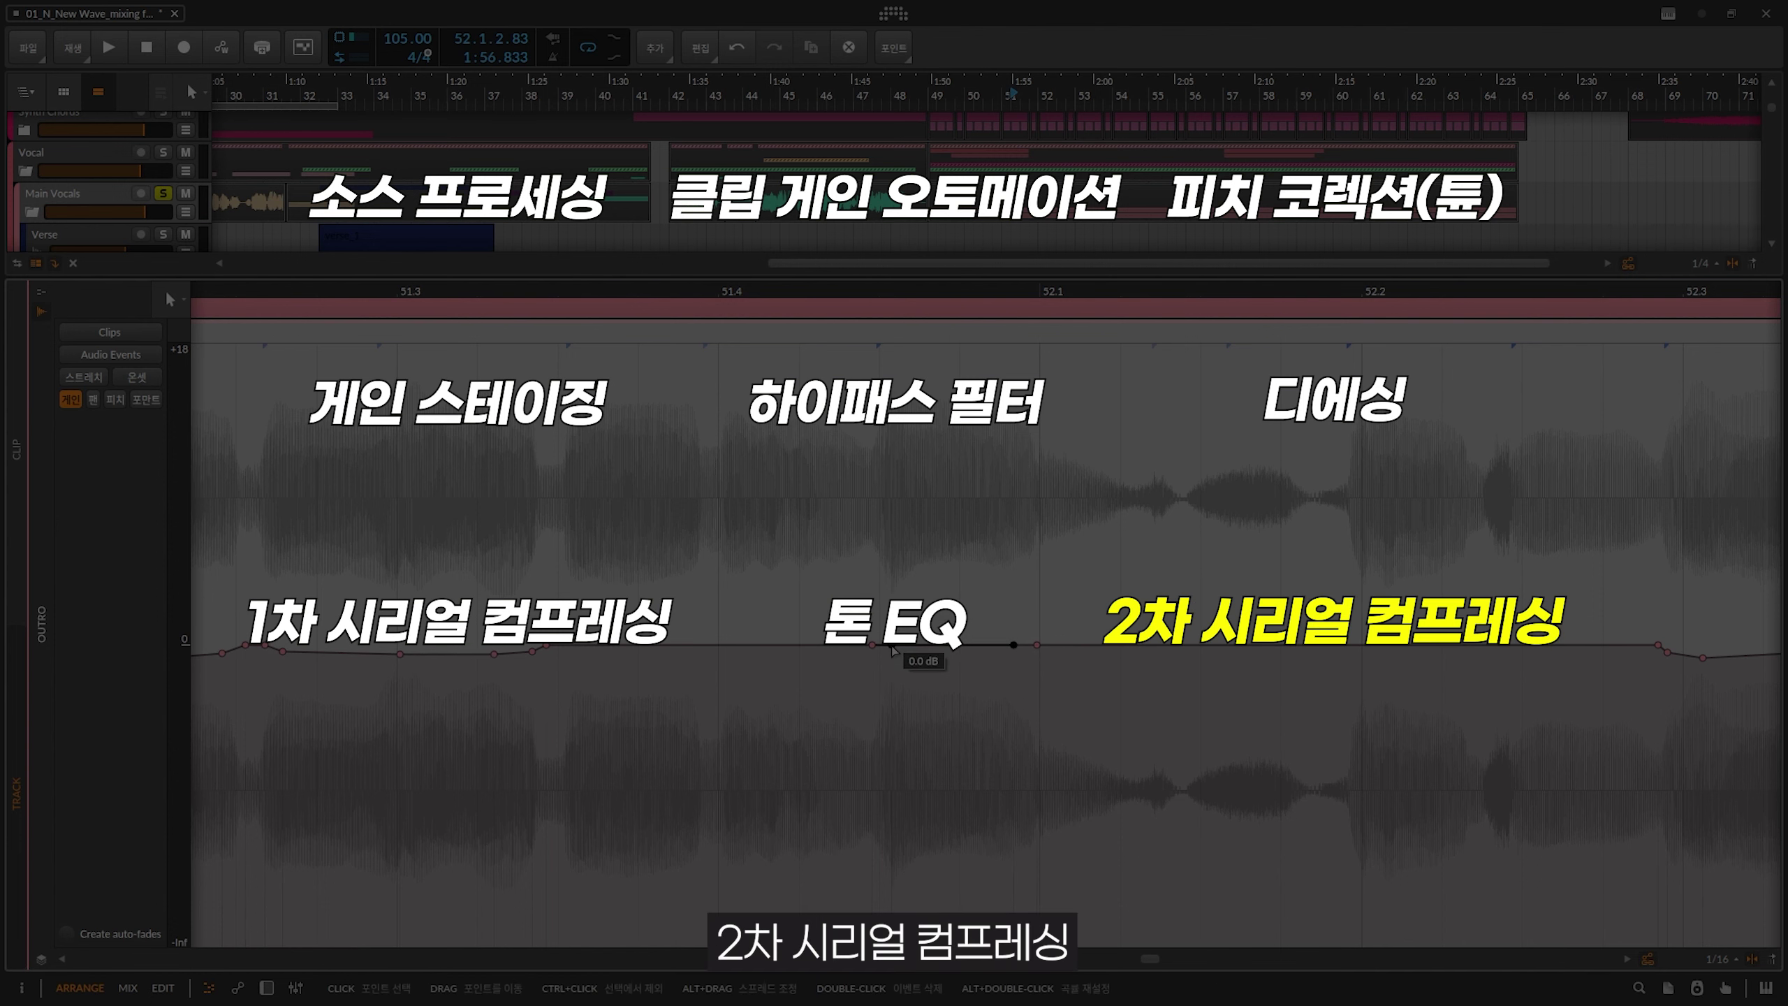
{"action": "key", "text": "space"}
{"action": "scroll", "coordinate": [656, 430], "scroll_direction": "down", "scroll_amount": 3}
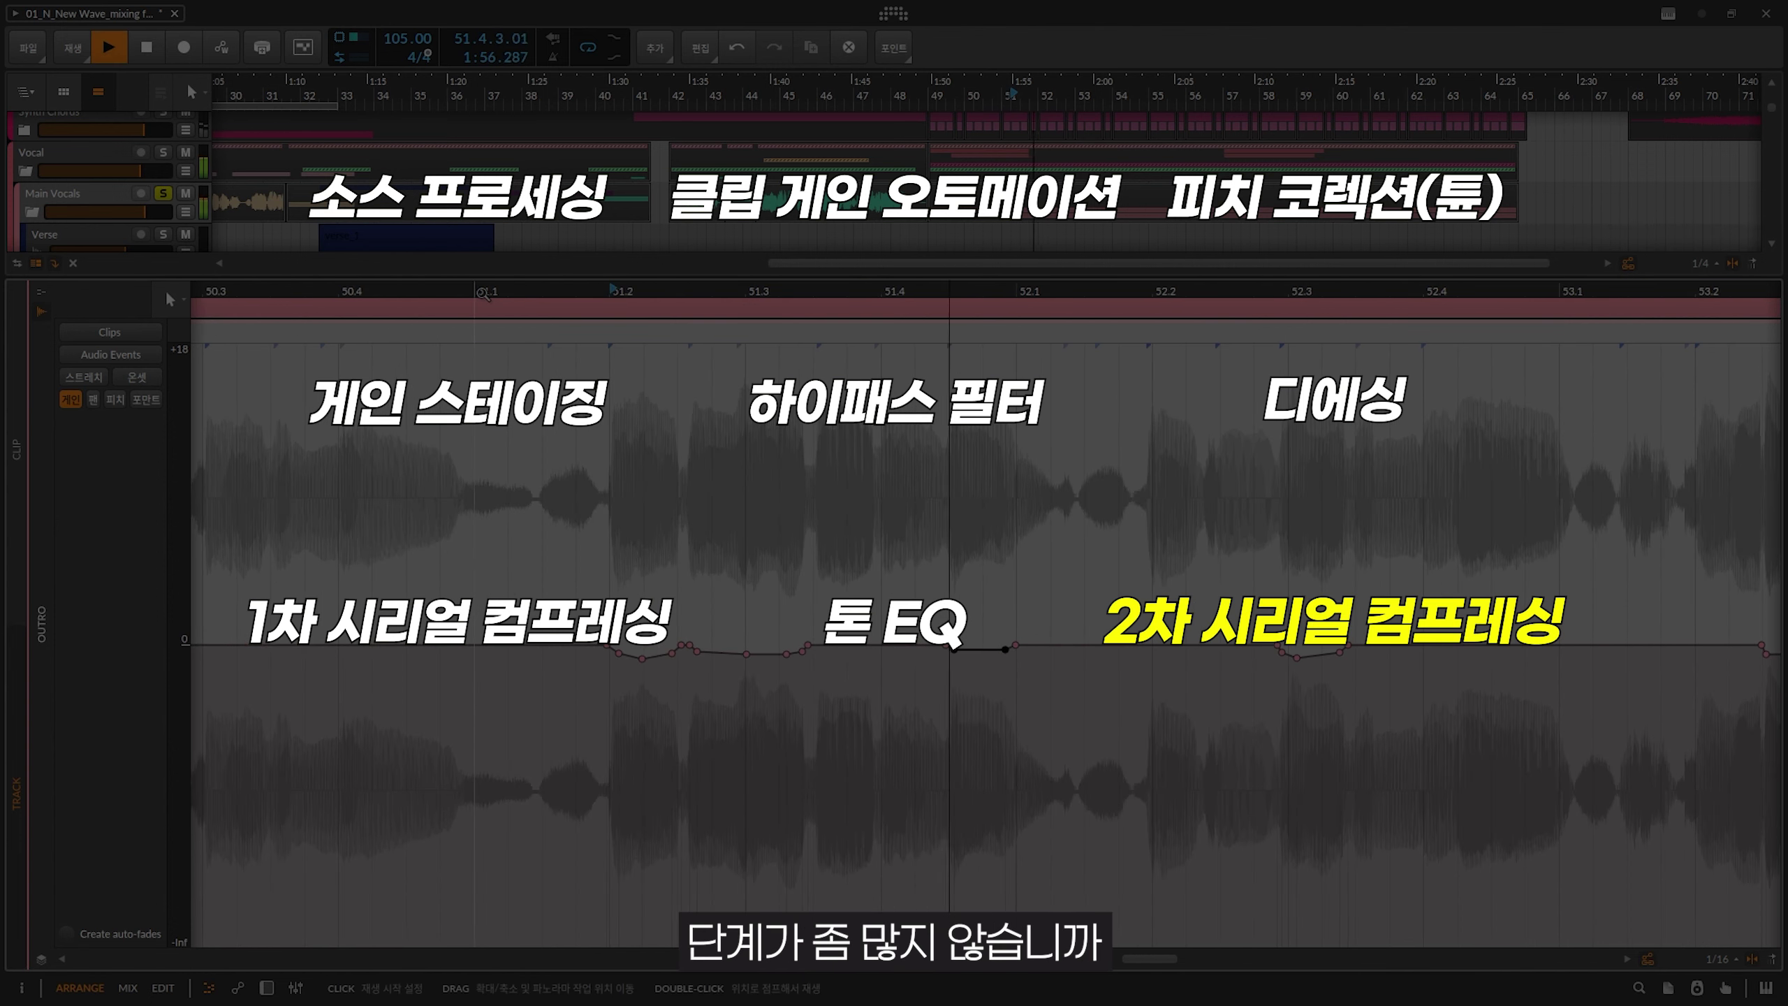
{"action": "key", "text": "space"}
{"action": "key", "text": "space"}
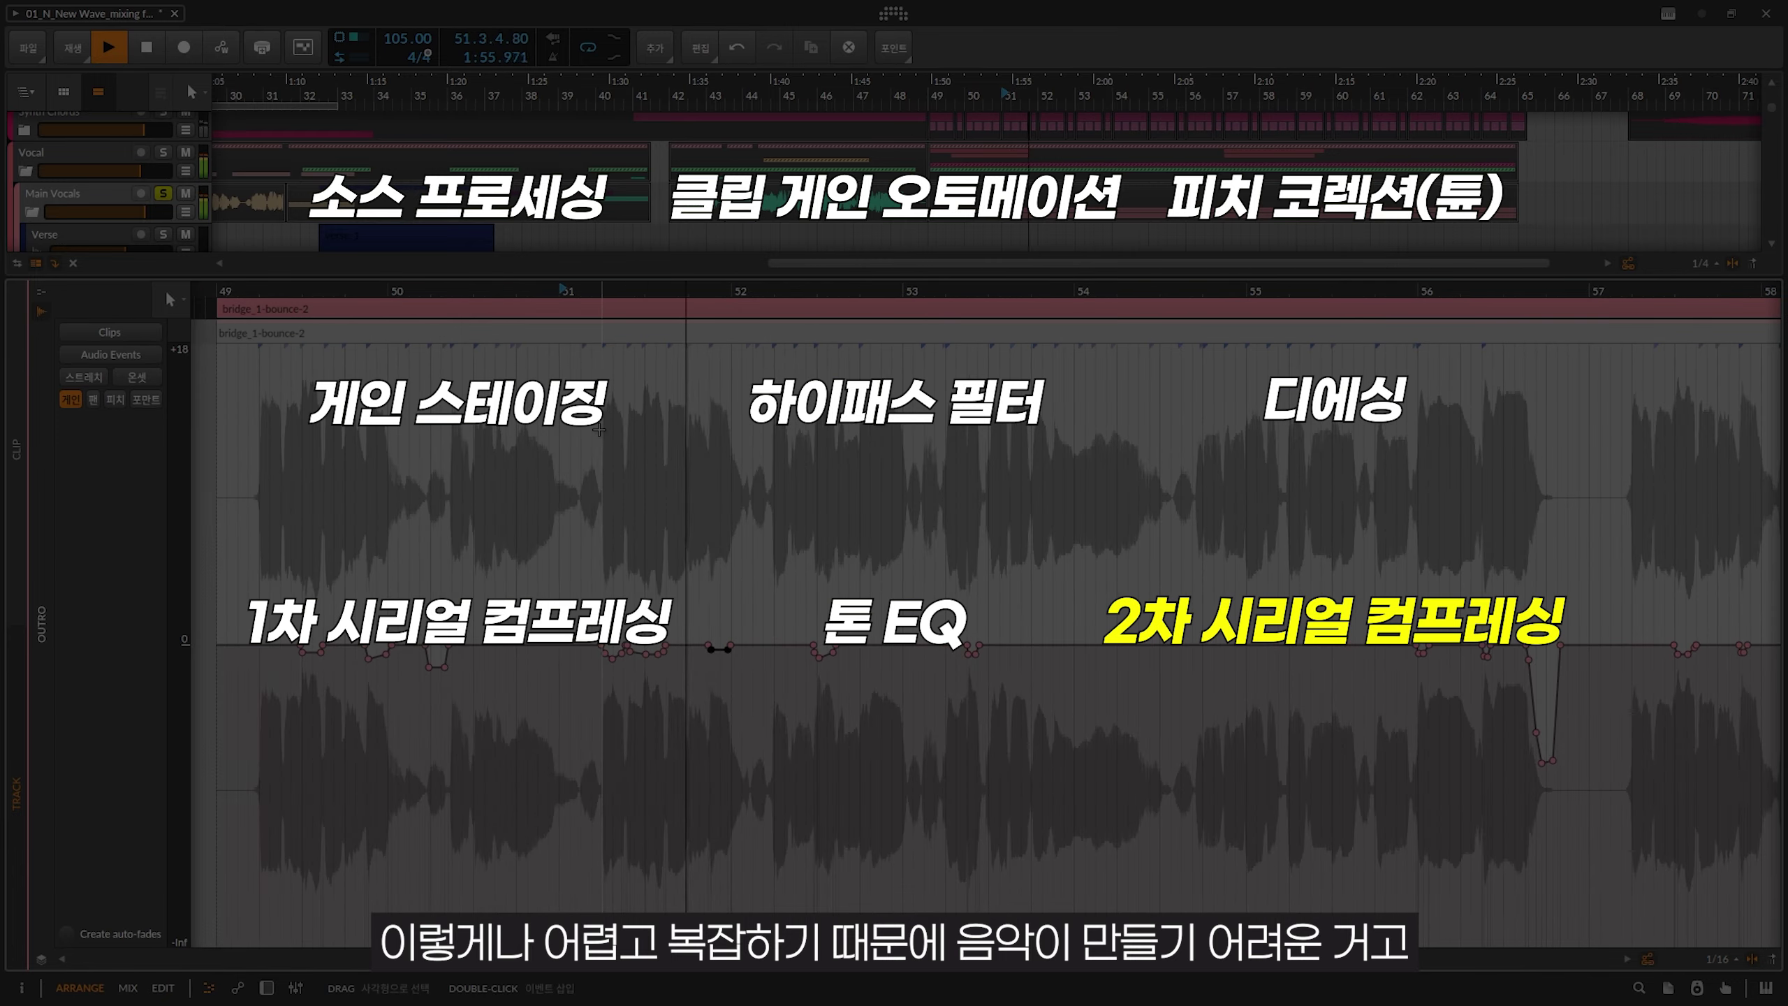
{"action": "scroll", "coordinate": [600, 426], "scroll_direction": "down", "scroll_amount": 3}
{"action": "key", "text": "space"}
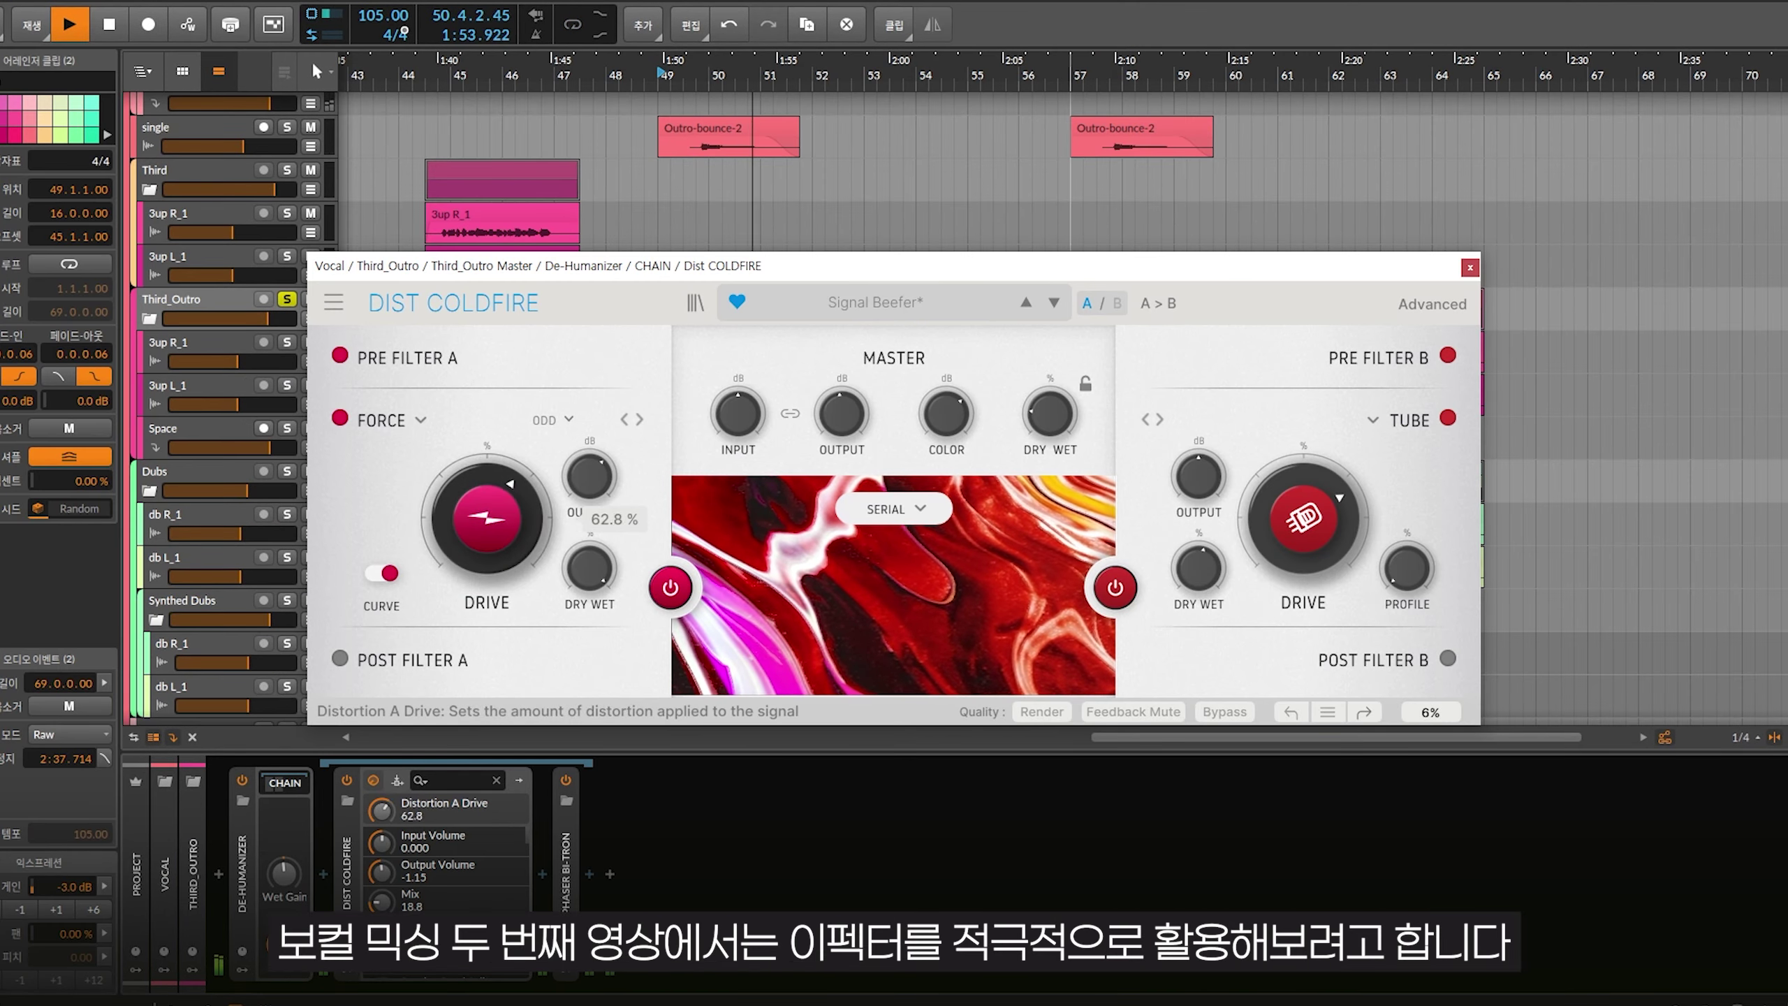
Adjust the drive of both distortion stages in Dist COLDFIRE on Third_Outro, setting Distortion B Drive to 80.4.
{"action": "mouse_move", "coordinate": [486, 518]}
{"action": "left_mouse_down"}
{"action": "mouse_move", "coordinate": [486, 502]}
{"action": "mouse_move", "coordinate": [486, 539]}
{"action": "left_mouse_up"}
{"action": "mouse_move", "coordinate": [1303, 517]}
{"action": "left_mouse_down"}
{"action": "mouse_move", "coordinate": [1303, 499]}
{"action": "mouse_move", "coordinate": [1303, 535]}
{"action": "left_mouse_up"}
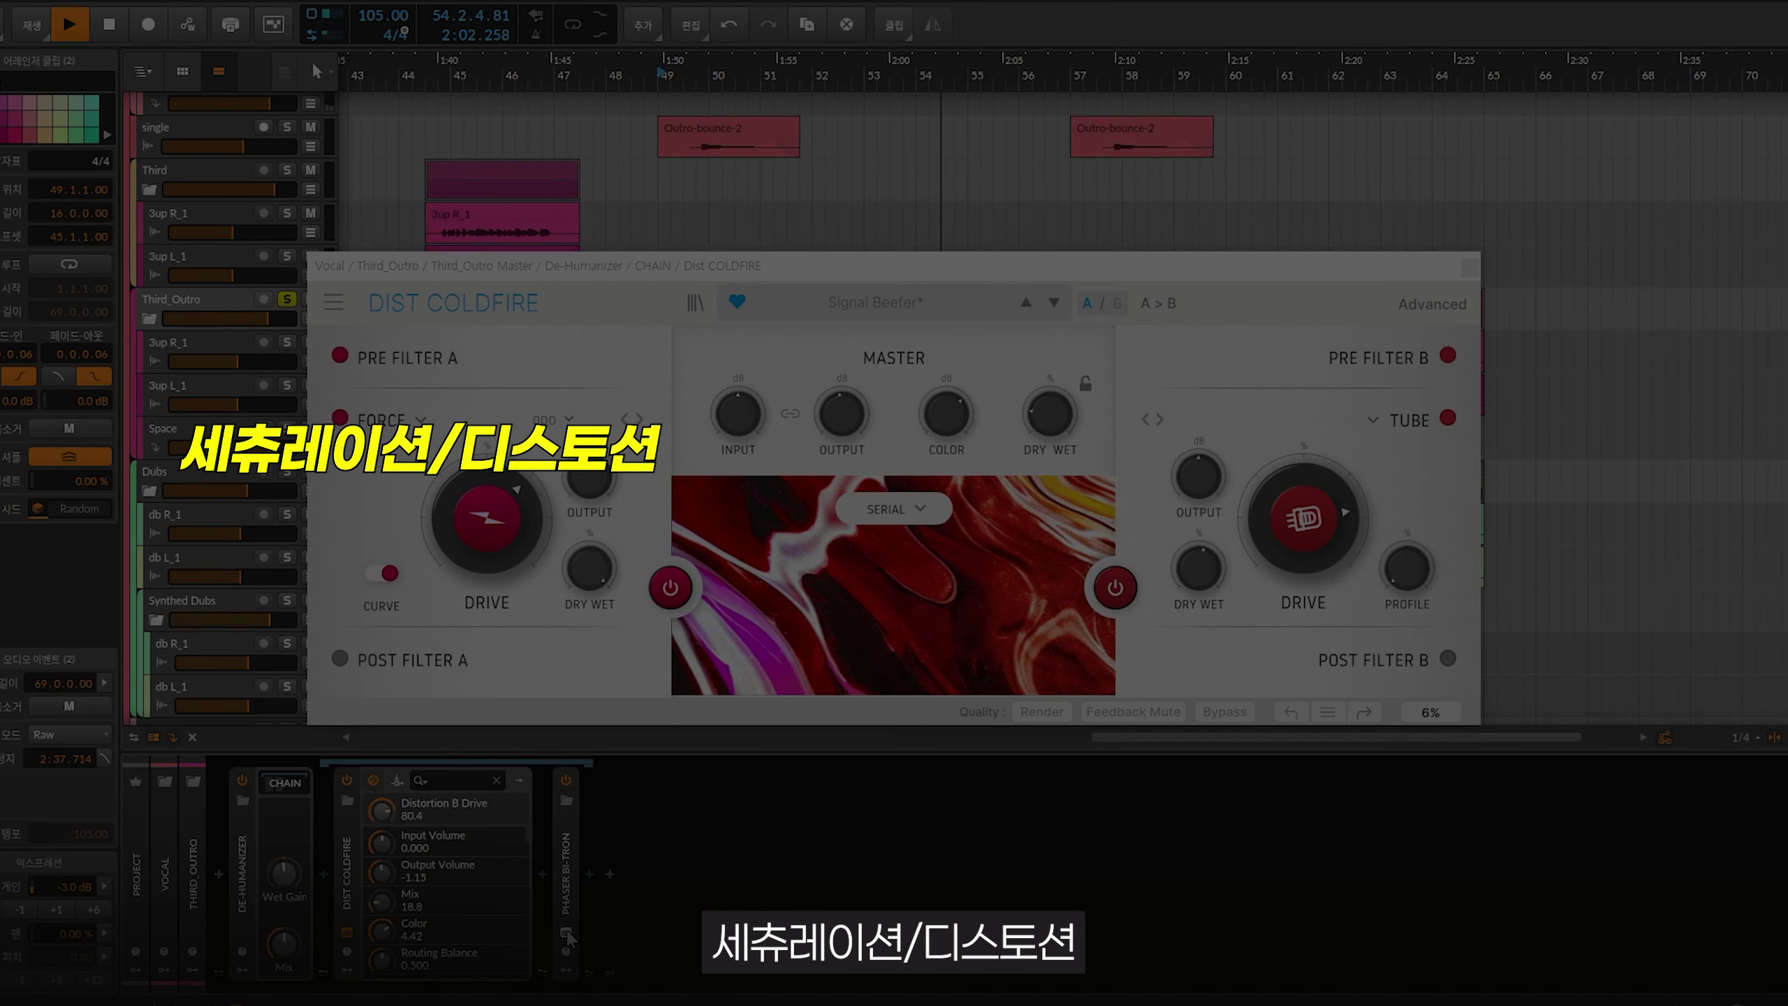
Open the Phaser BI-TRON on the Third_Outro chain for a look, and close the Phaser and Dist COLDFIRE windows.
{"action": "left_click", "coordinate": [566, 933]}
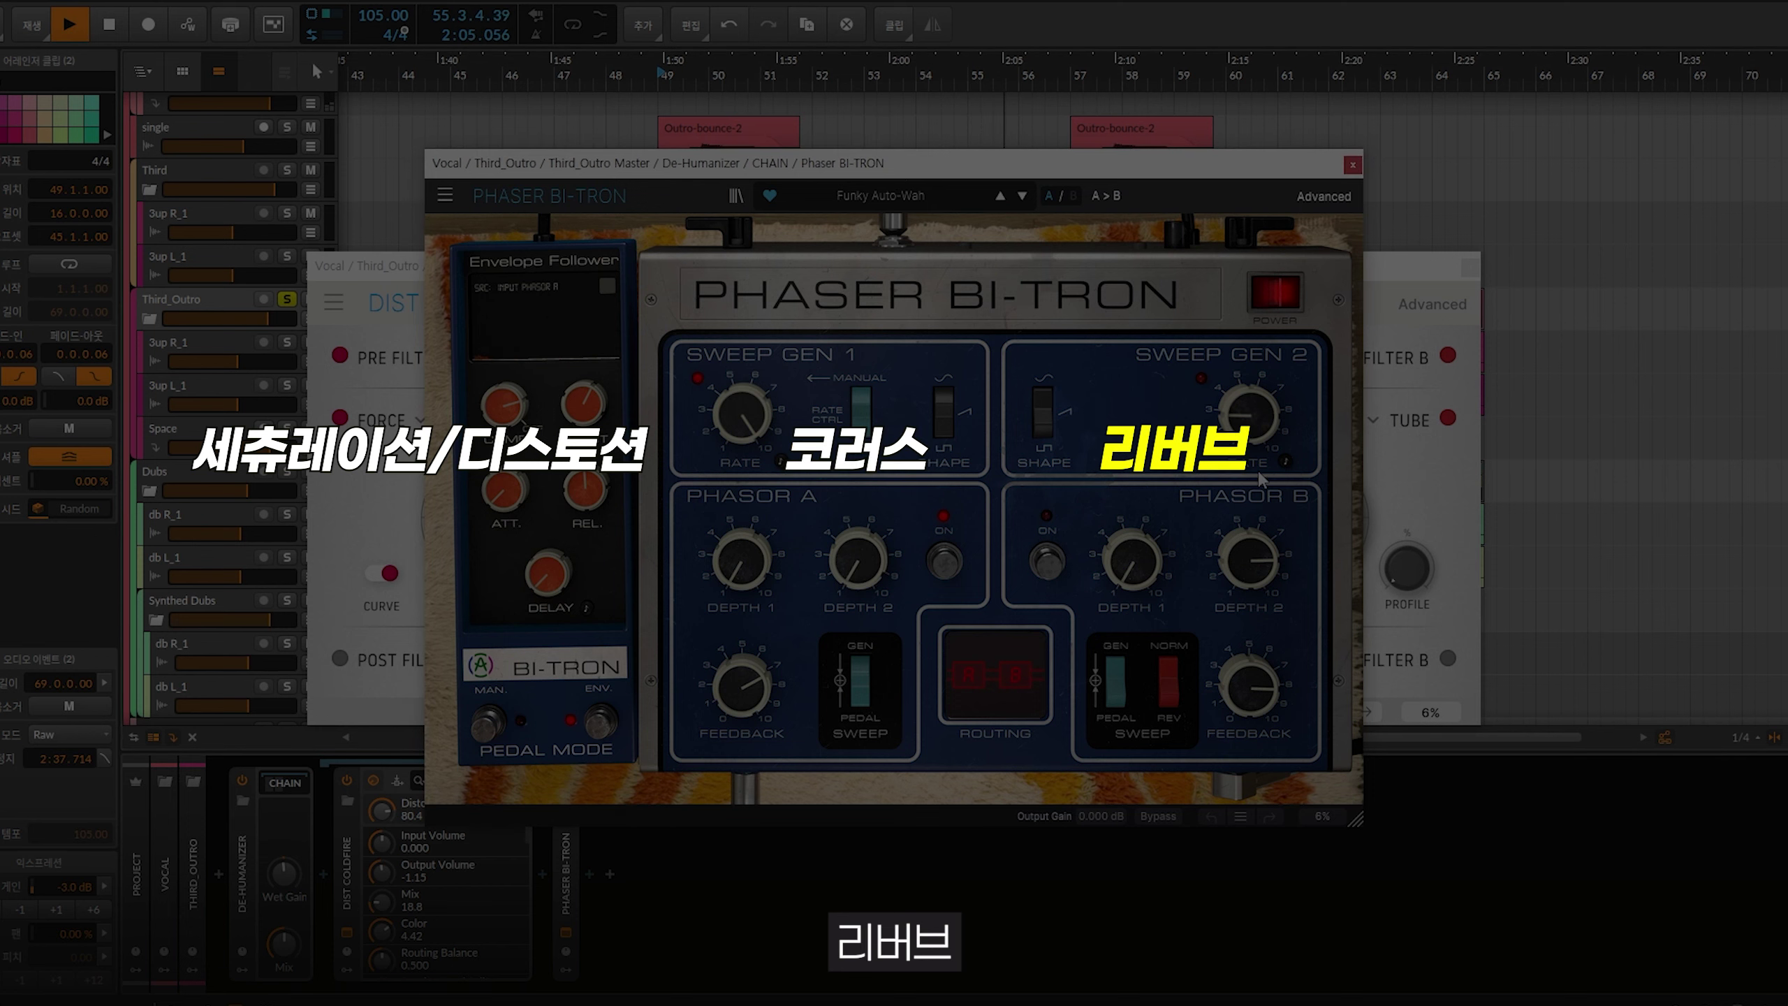
{"action": "left_click", "coordinate": [1276, 303]}
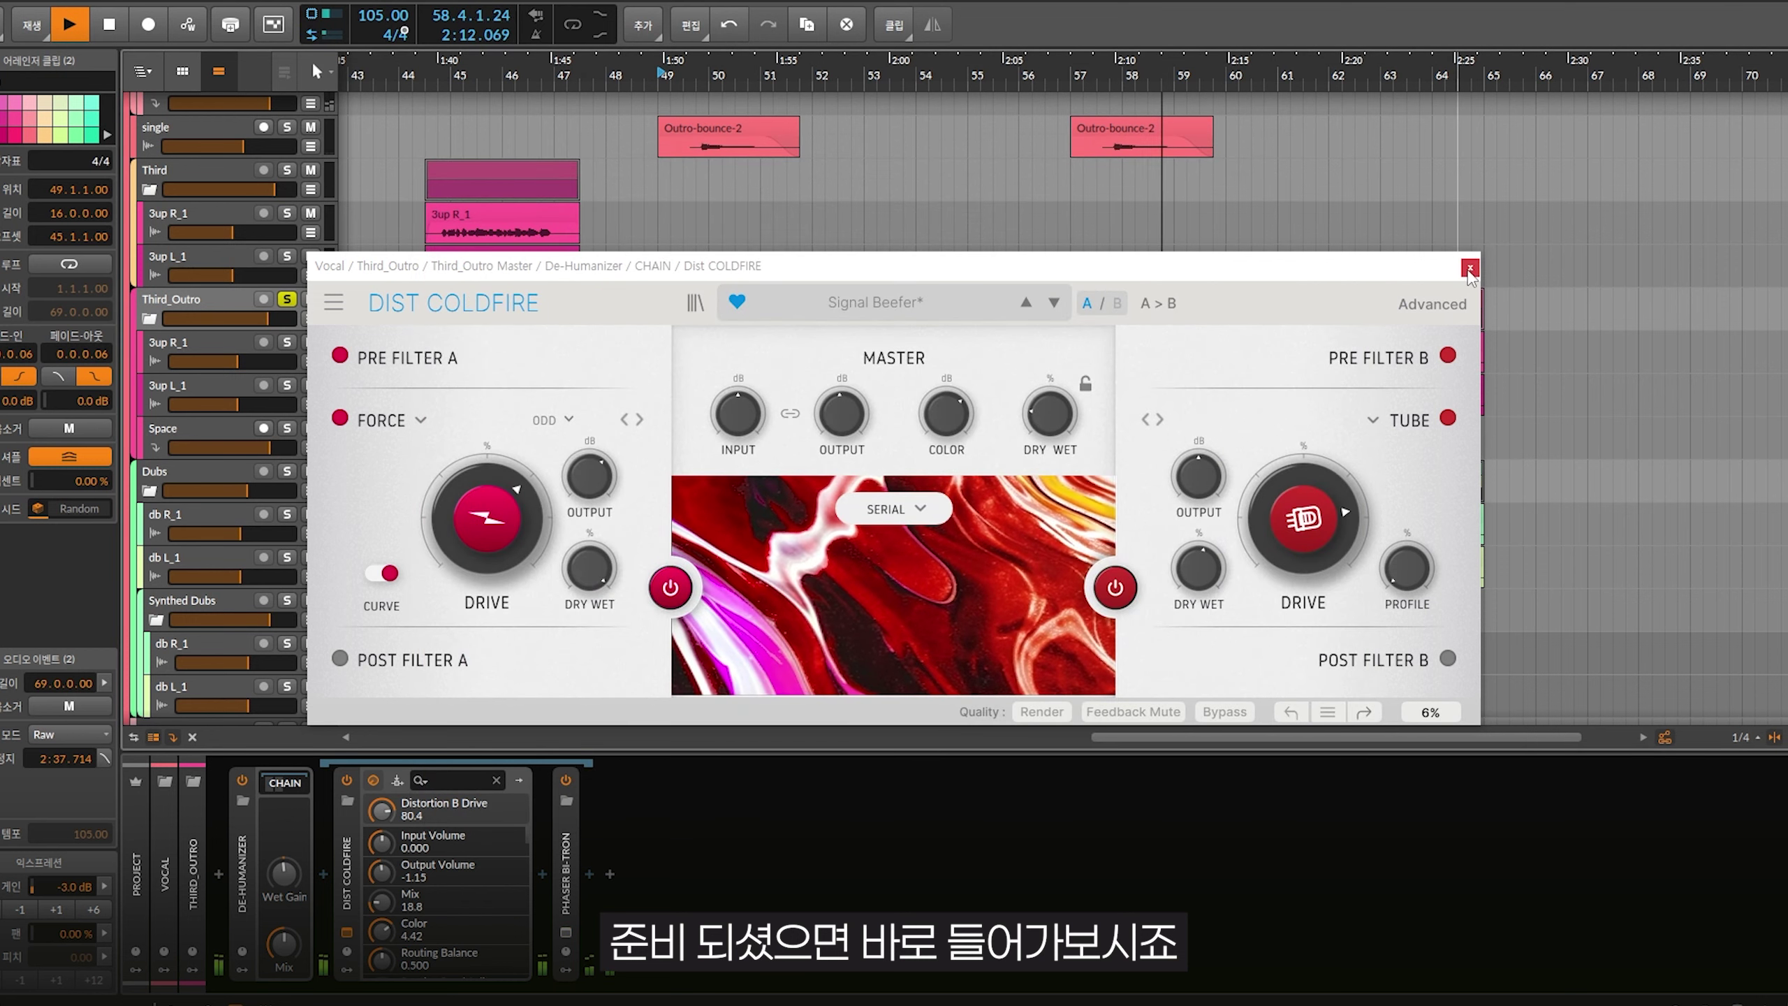
{"action": "left_click", "coordinate": [1469, 268]}
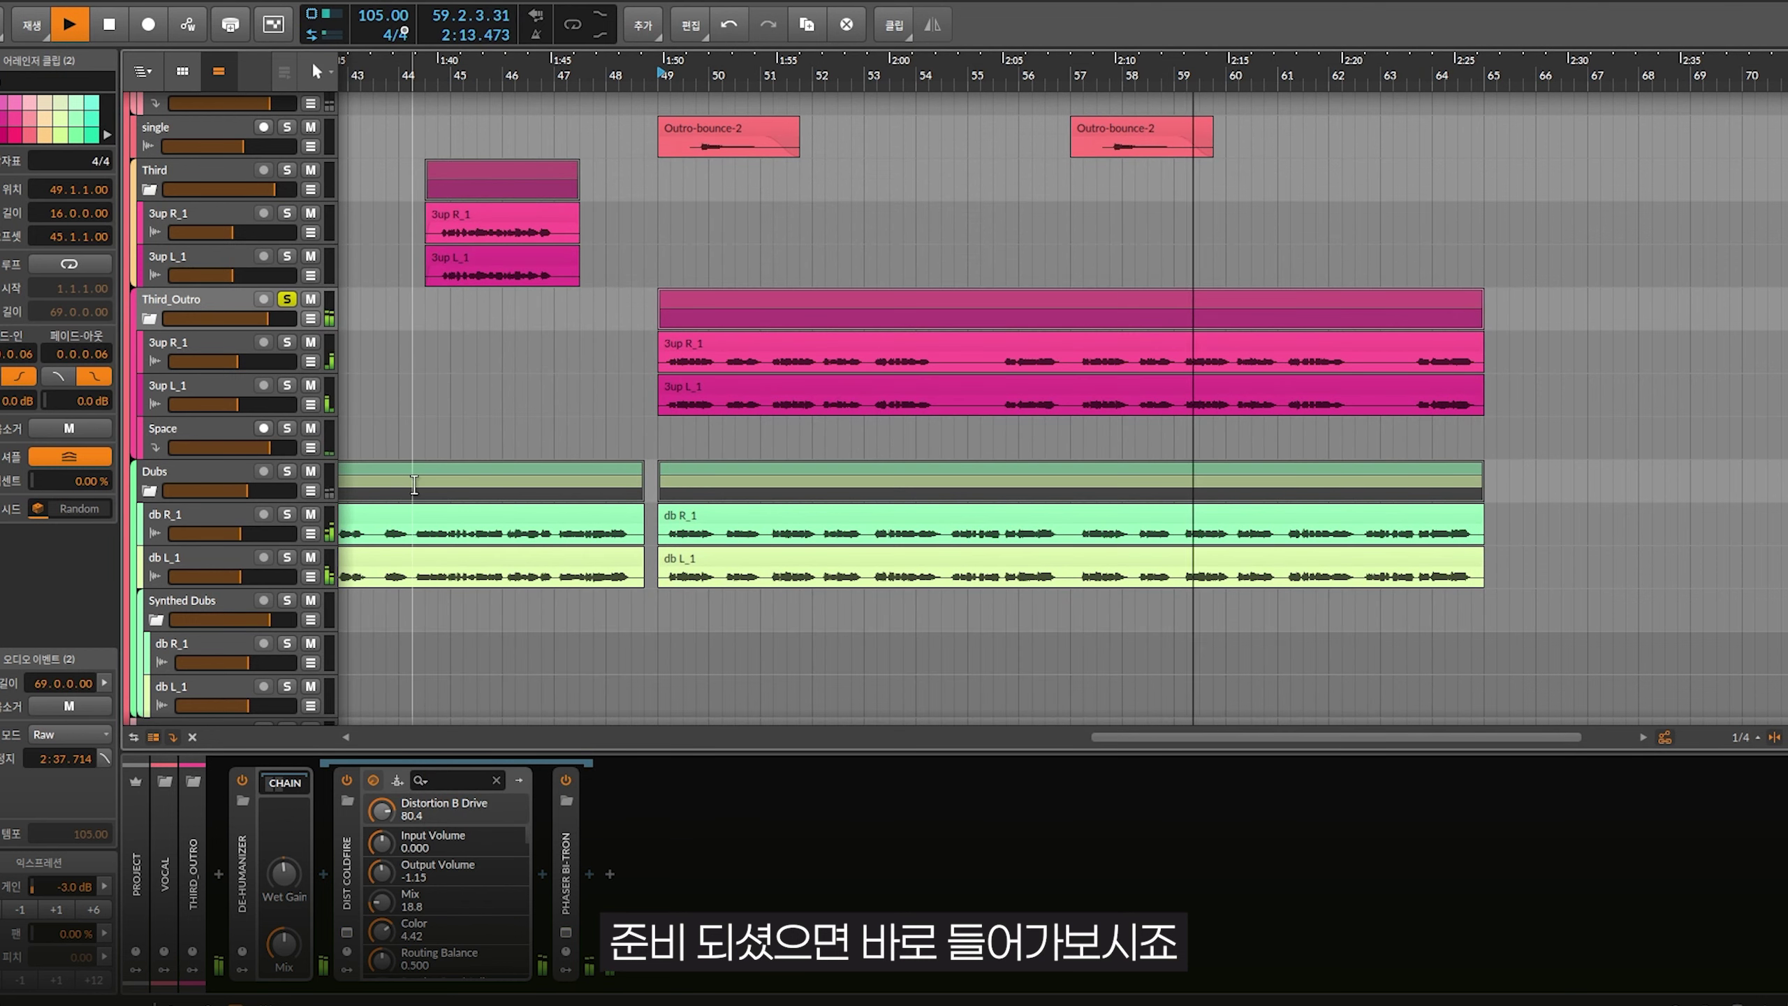
{"action": "scroll", "coordinate": [915, 387], "scroll_direction": "down", "scroll_amount": 5}
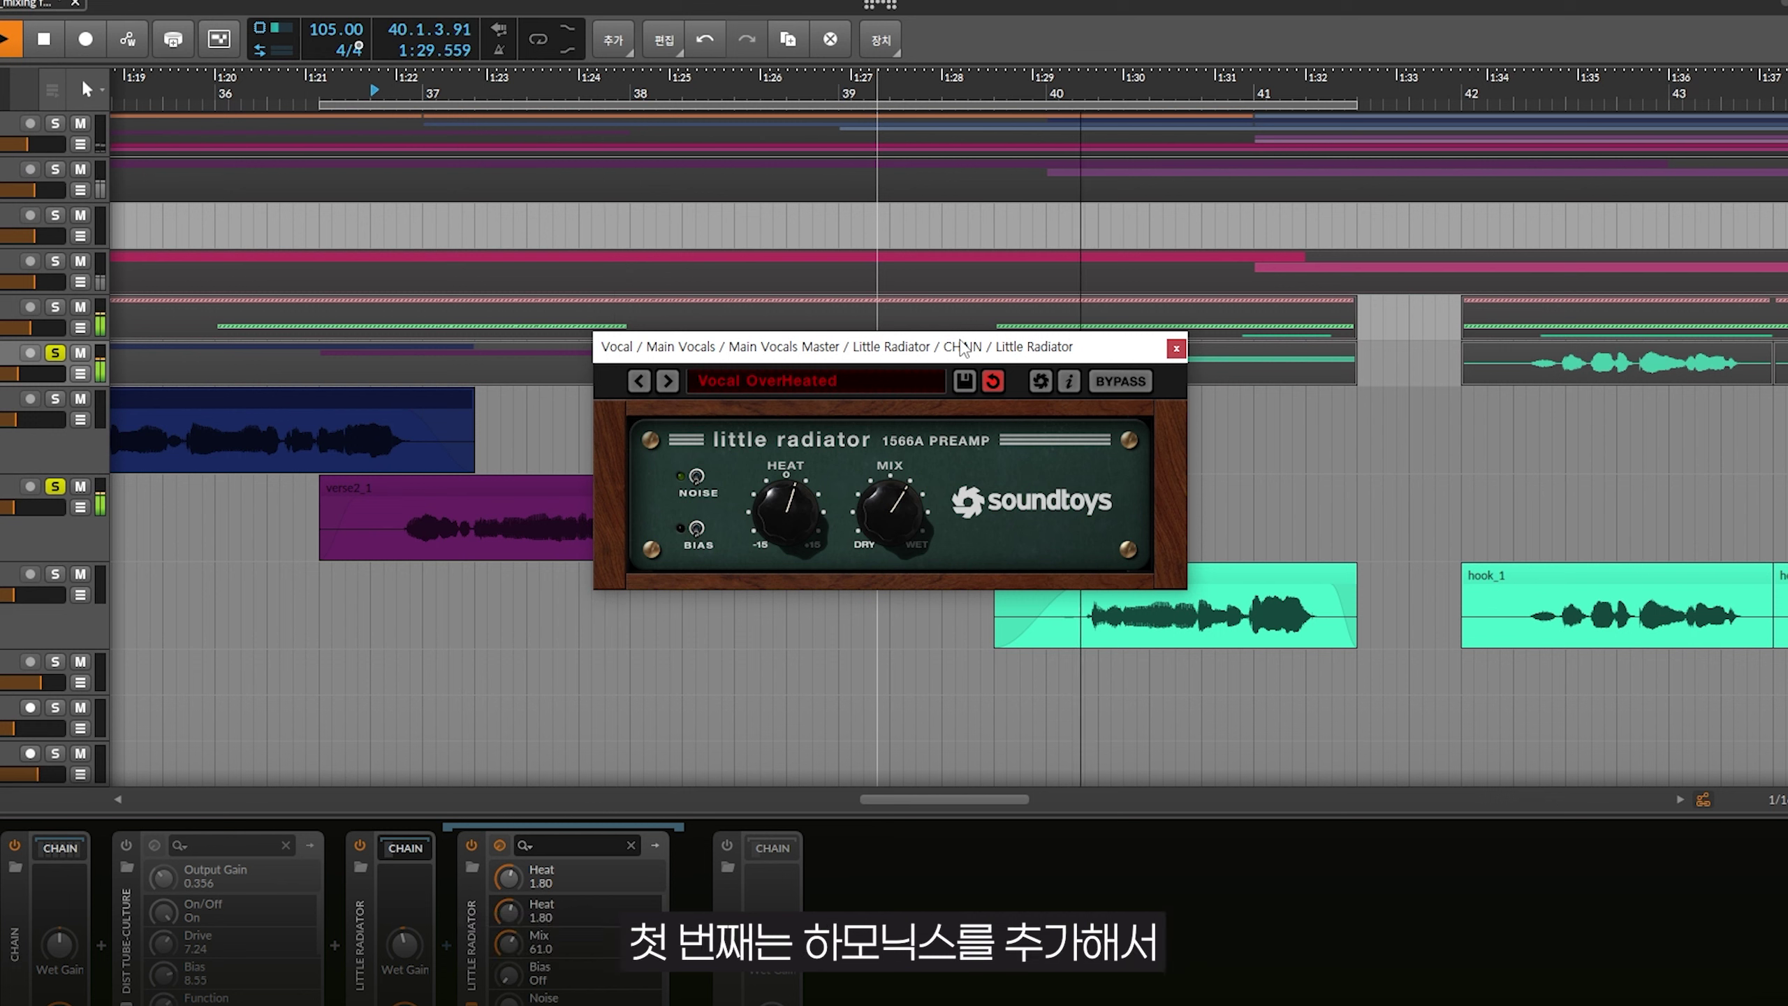
Play the verse vocal and toggle the bypass of Dist TUBE-CULTURE to compare the saturation.
{"action": "key", "text": "space"}
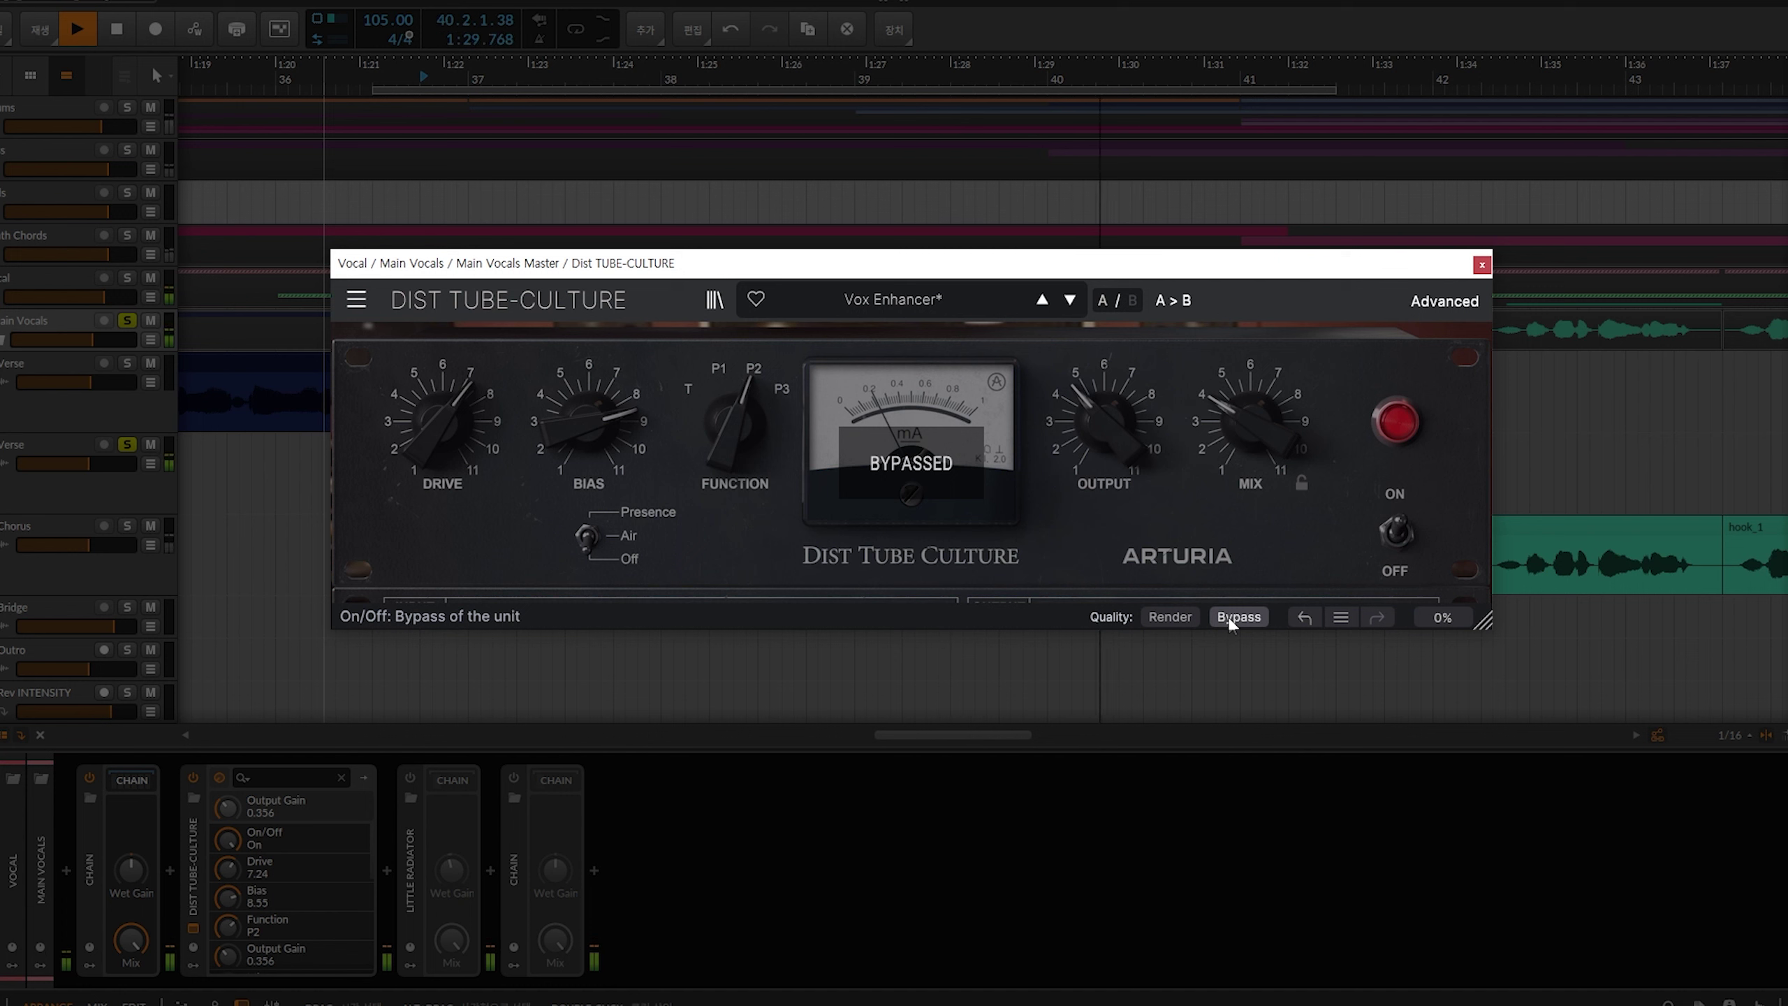
{"action": "left_click", "coordinate": [1230, 618]}
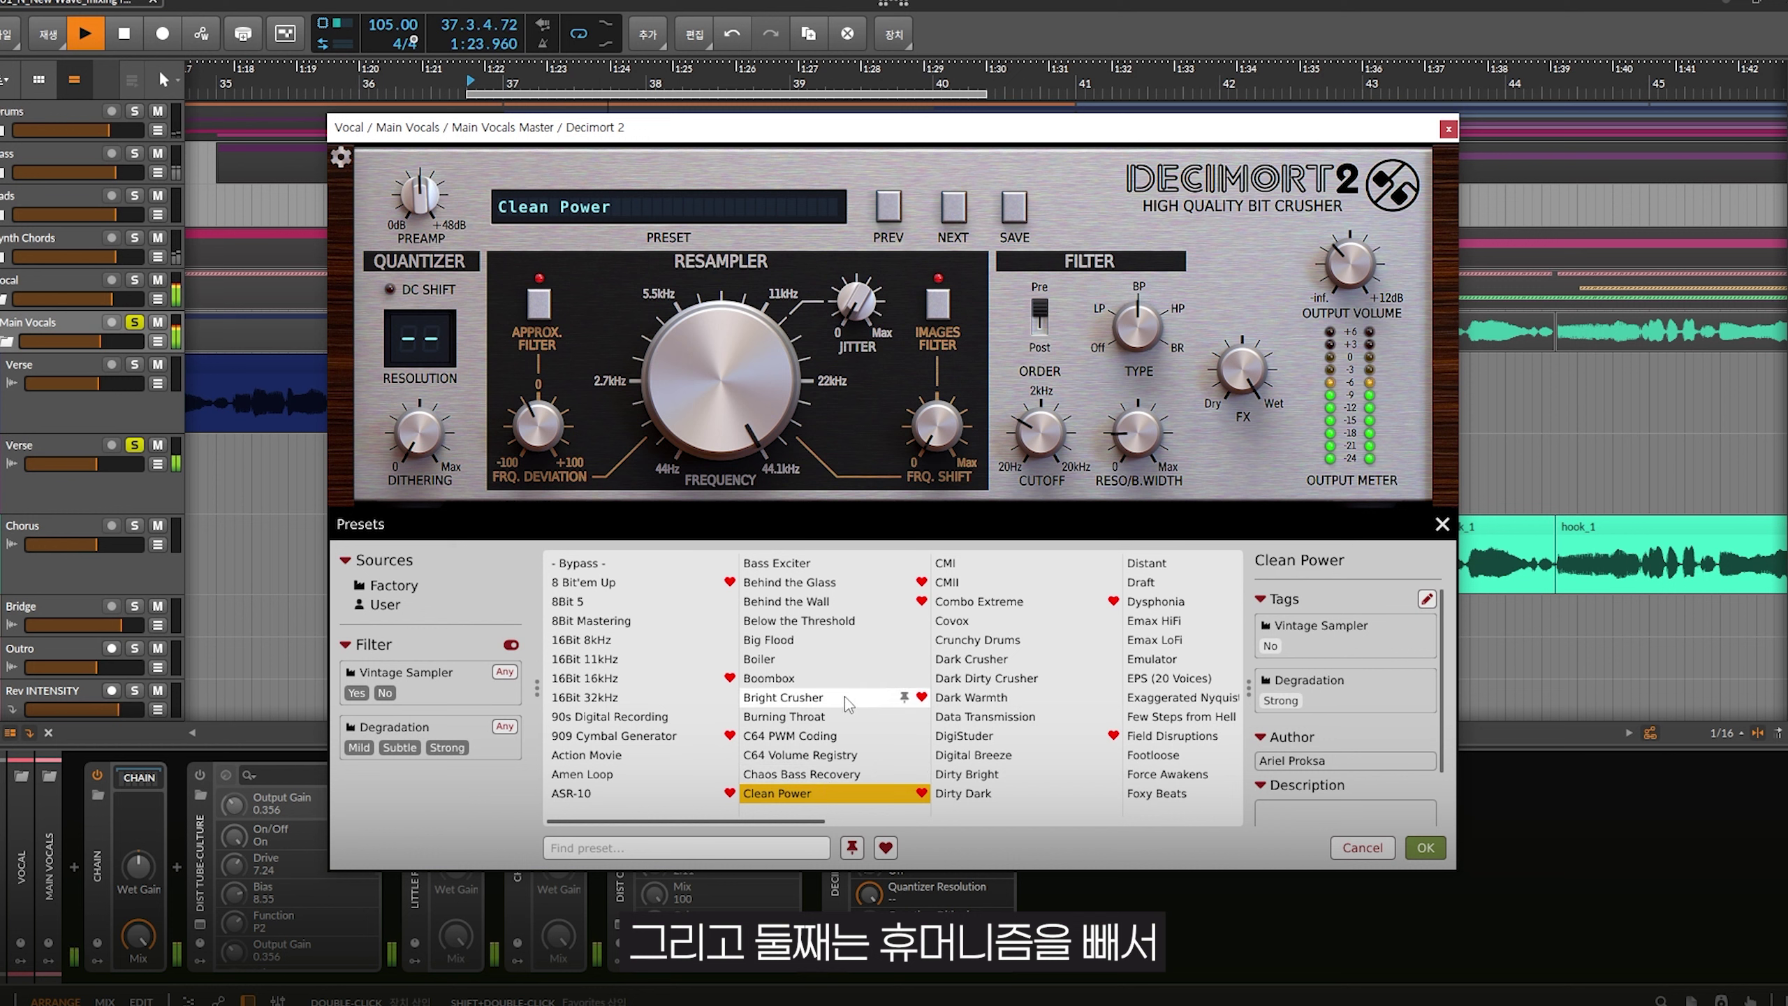
Audition the Decimort 2 presets Bright Crusher, Combo Extreme and DigiStuder on the Main Vocals.
{"action": "left_click", "coordinate": [853, 697]}
{"action": "left_click", "coordinate": [1009, 604]}
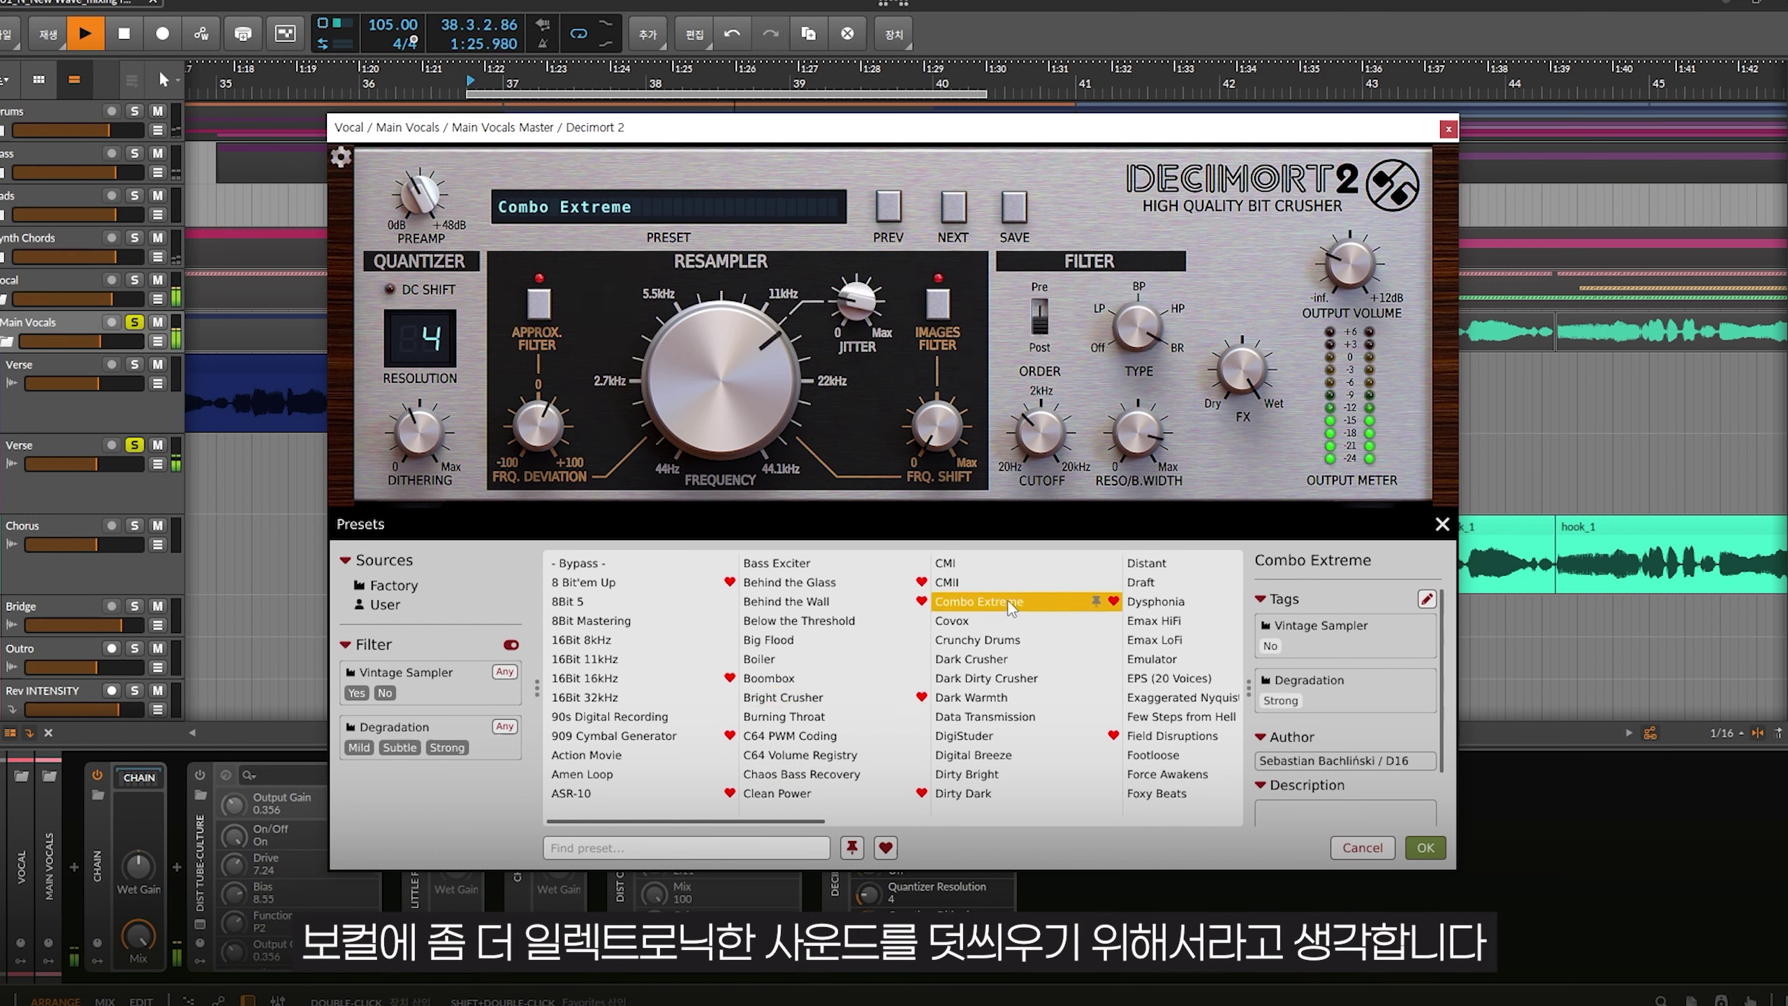
{"action": "left_click", "coordinate": [1017, 736]}
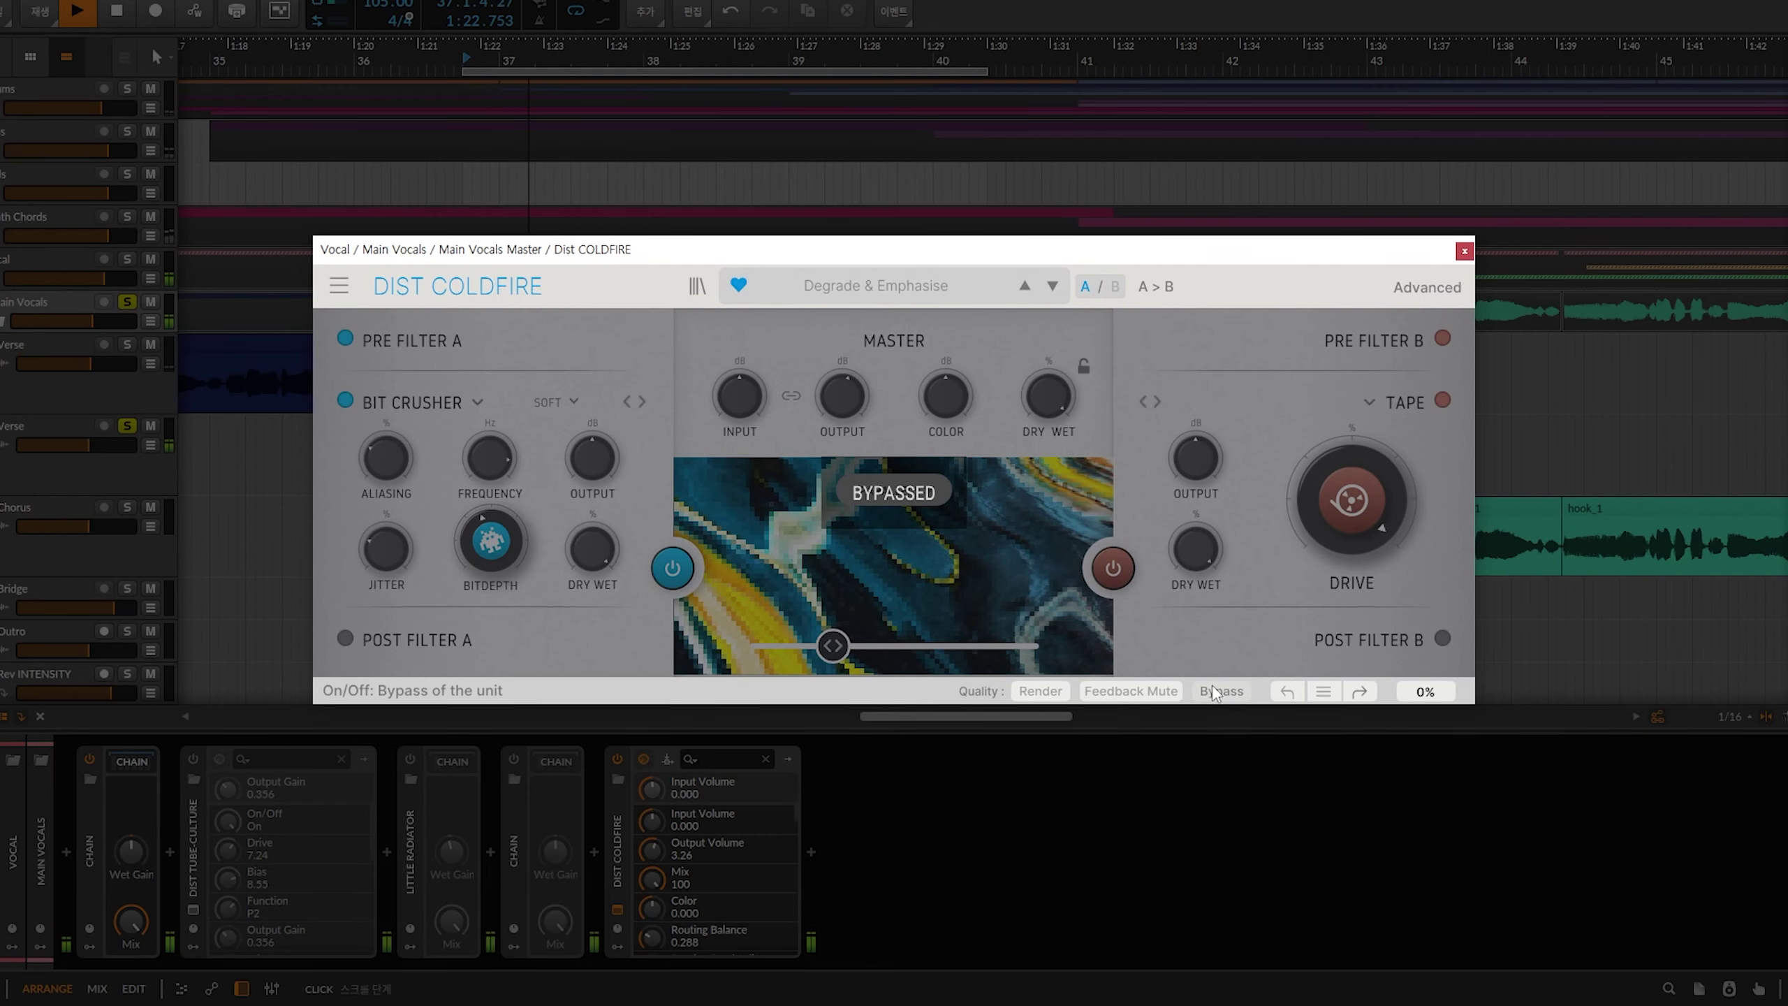
Take Dist COLDFIRE out of bypass on the Main Vocals and audition its Gentle Lo-fi and Guitar Drive presets.
{"action": "left_click", "coordinate": [1215, 691]}
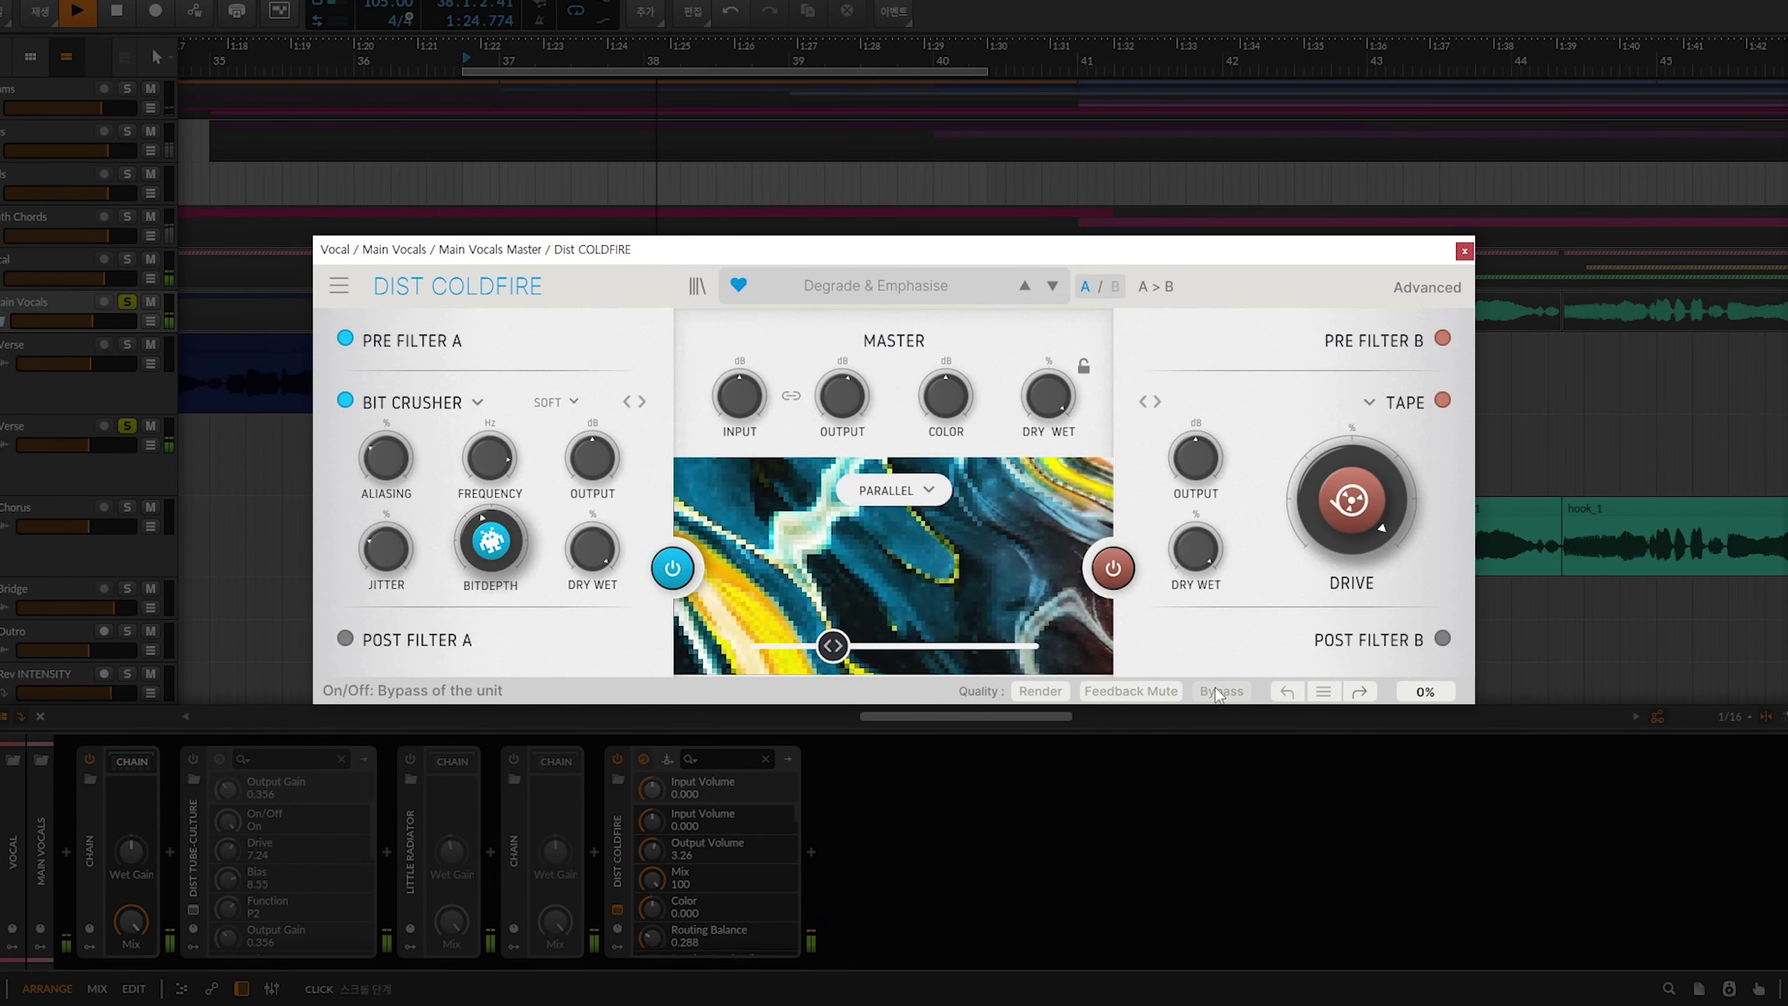
{"action": "left_click", "coordinate": [697, 287]}
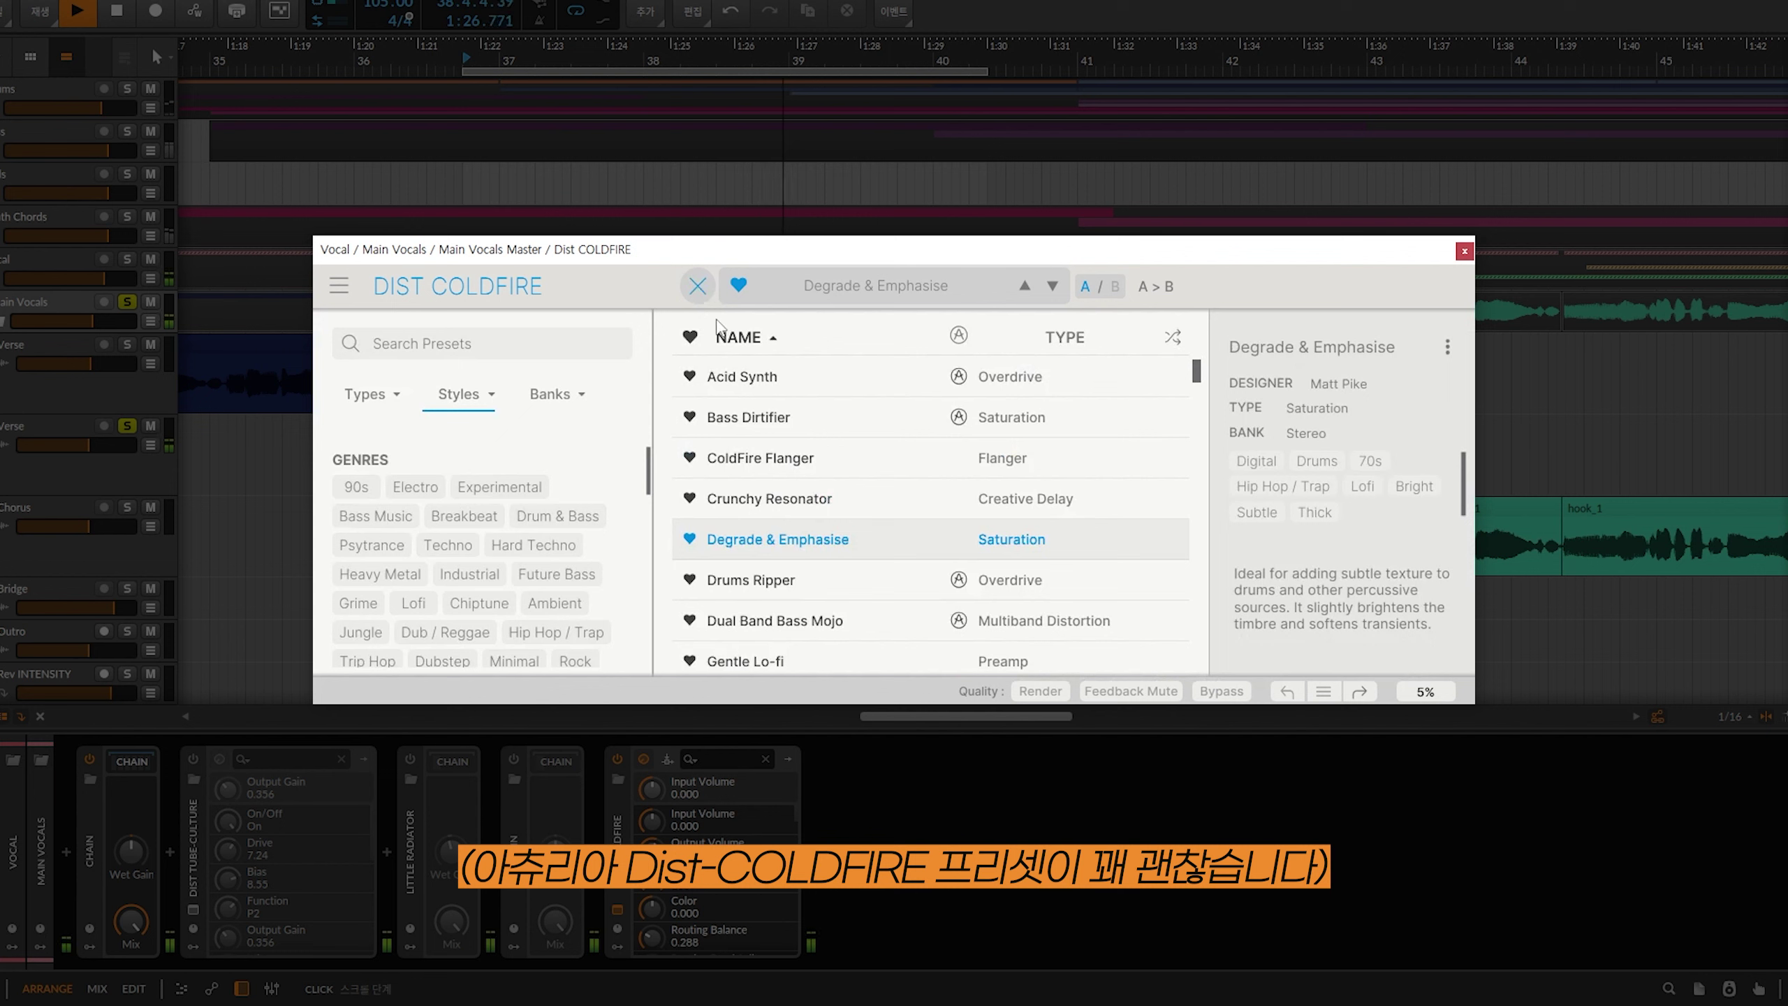
{"action": "scroll", "coordinate": [781, 591], "scroll_direction": "down", "scroll_amount": 1}
{"action": "left_click", "coordinate": [780, 612]}
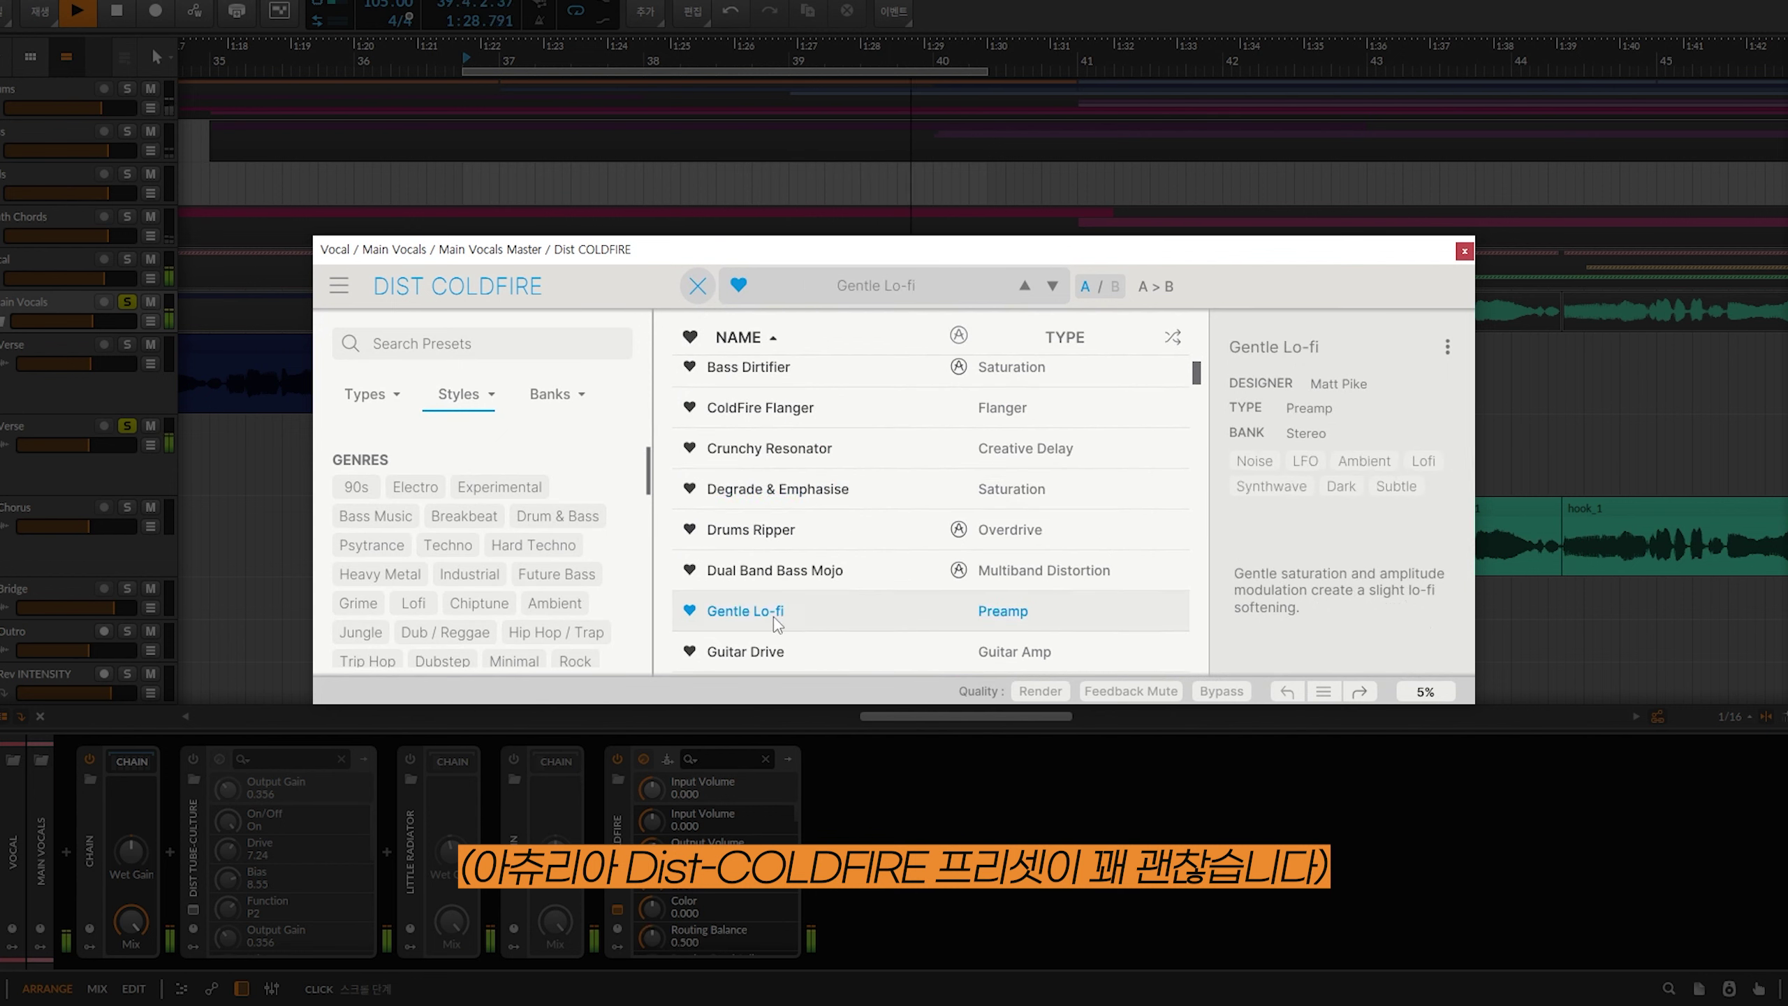
{"action": "scroll", "coordinate": [782, 616], "scroll_direction": "down", "scroll_amount": 1}
{"action": "left_click", "coordinate": [787, 605]}
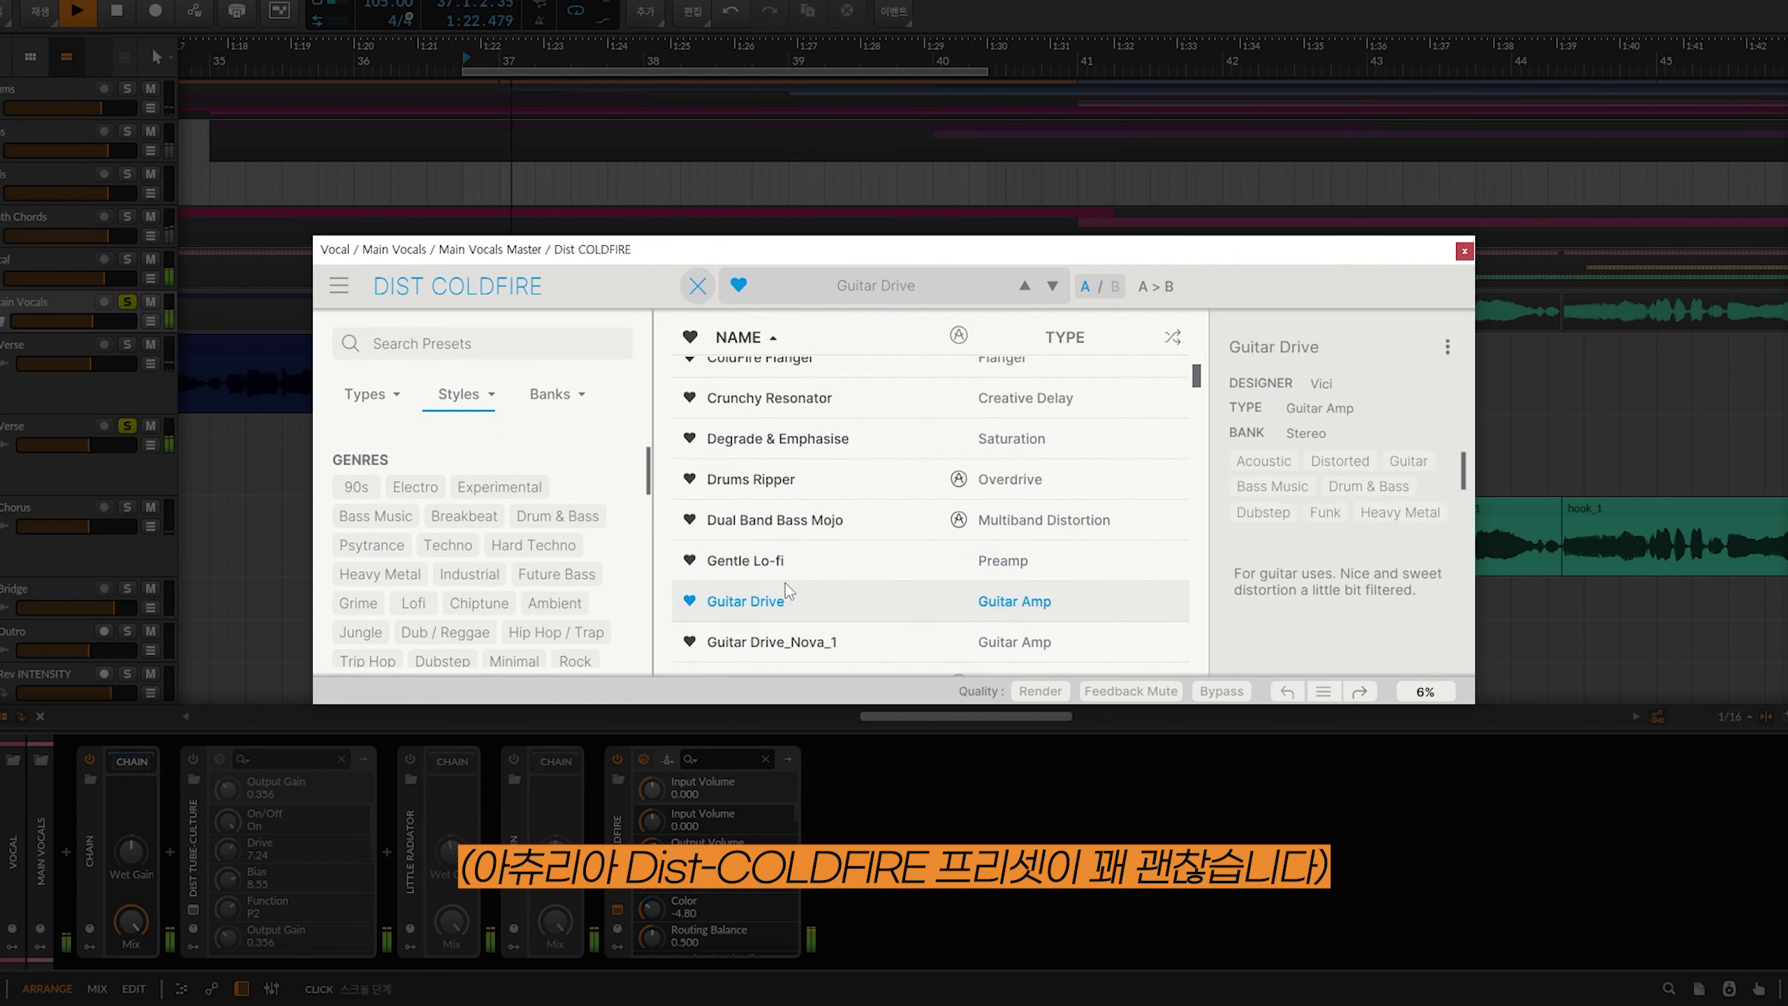
Audition the Guitar Parallel Fuzz preset in Dist COLDFIRE, followed by the Exciter preset listed after Pad Rhytmic Pan.
{"action": "scroll", "coordinate": [797, 571], "scroll_direction": "down", "scroll_amount": 1}
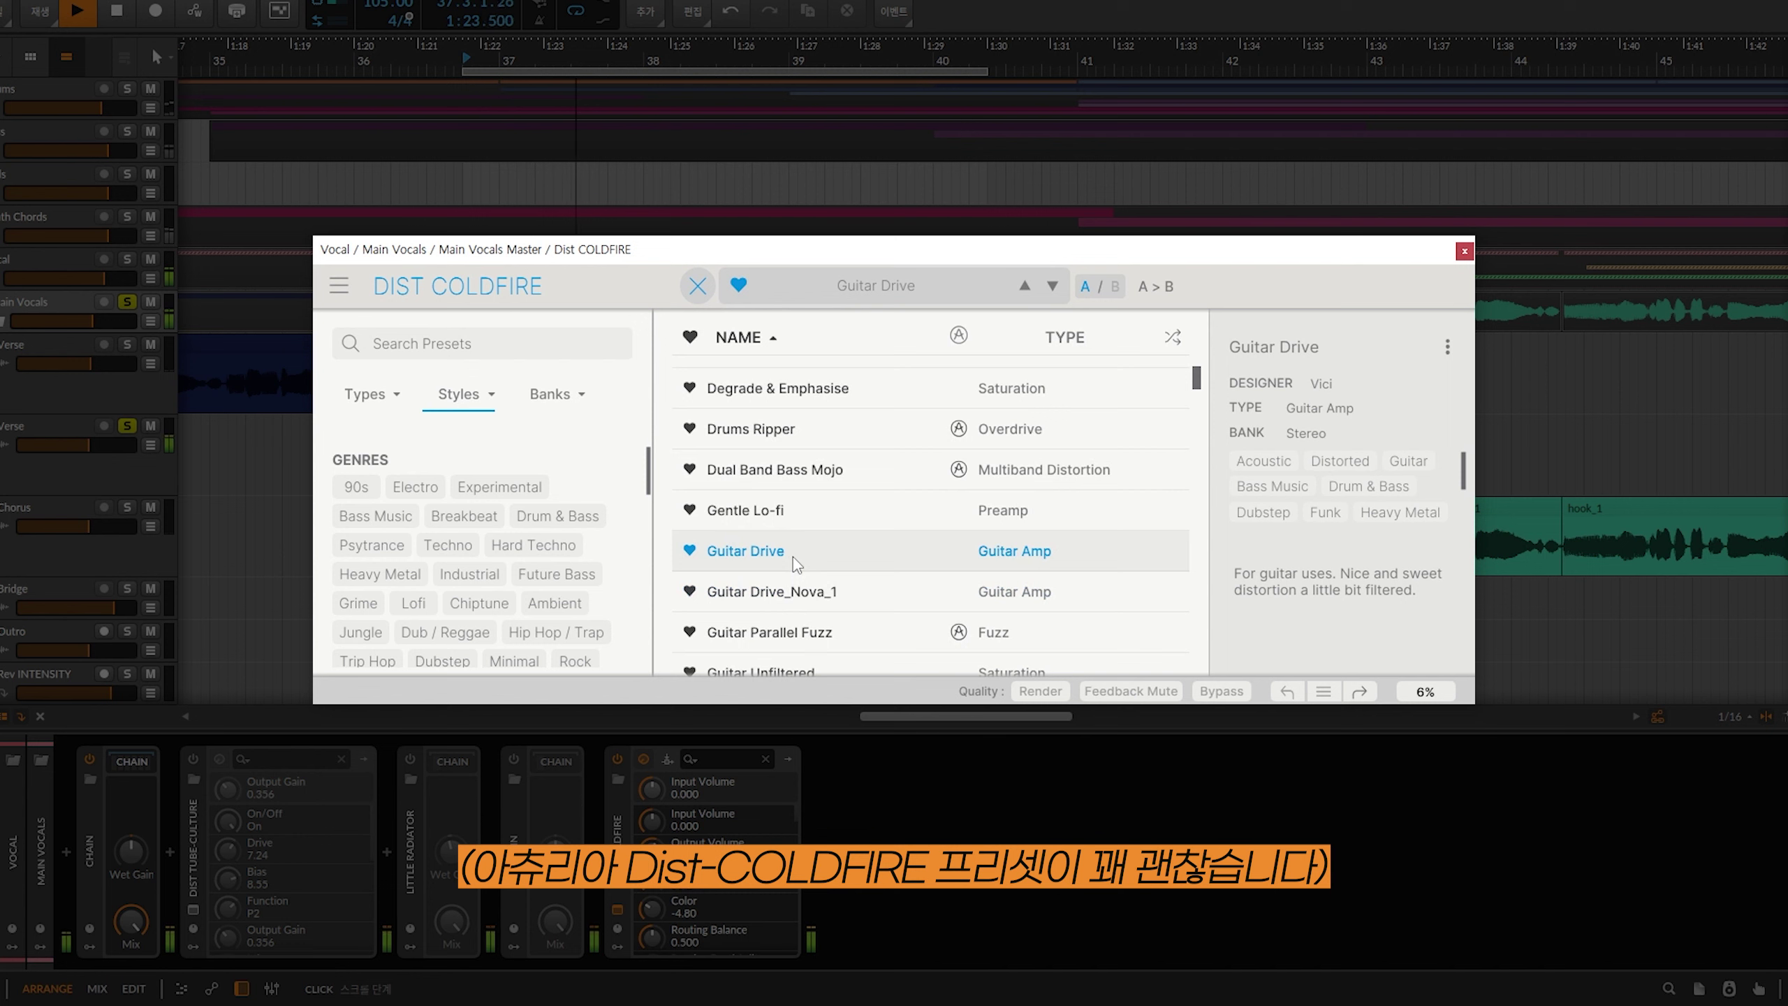
{"action": "left_click", "coordinate": [804, 633]}
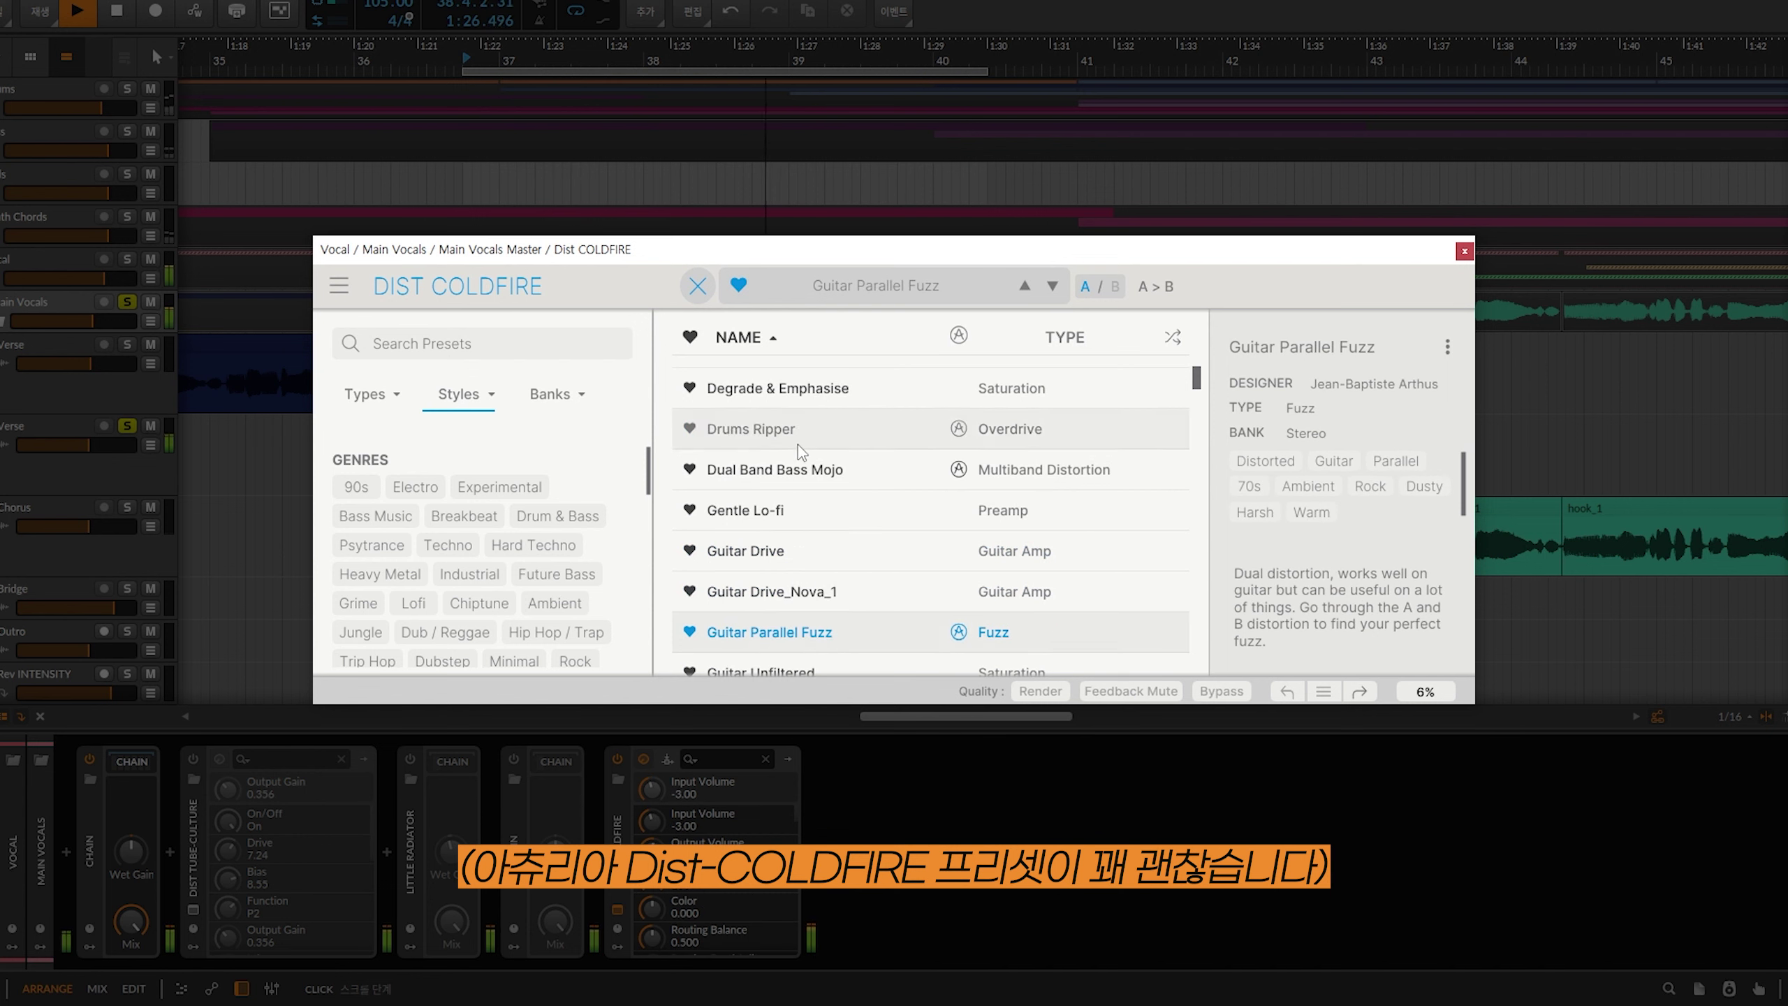
{"action": "scroll", "coordinate": [795, 475], "scroll_direction": "down", "scroll_amount": 2}
{"action": "scroll", "coordinate": [794, 479], "scroll_direction": "down", "scroll_amount": 1}
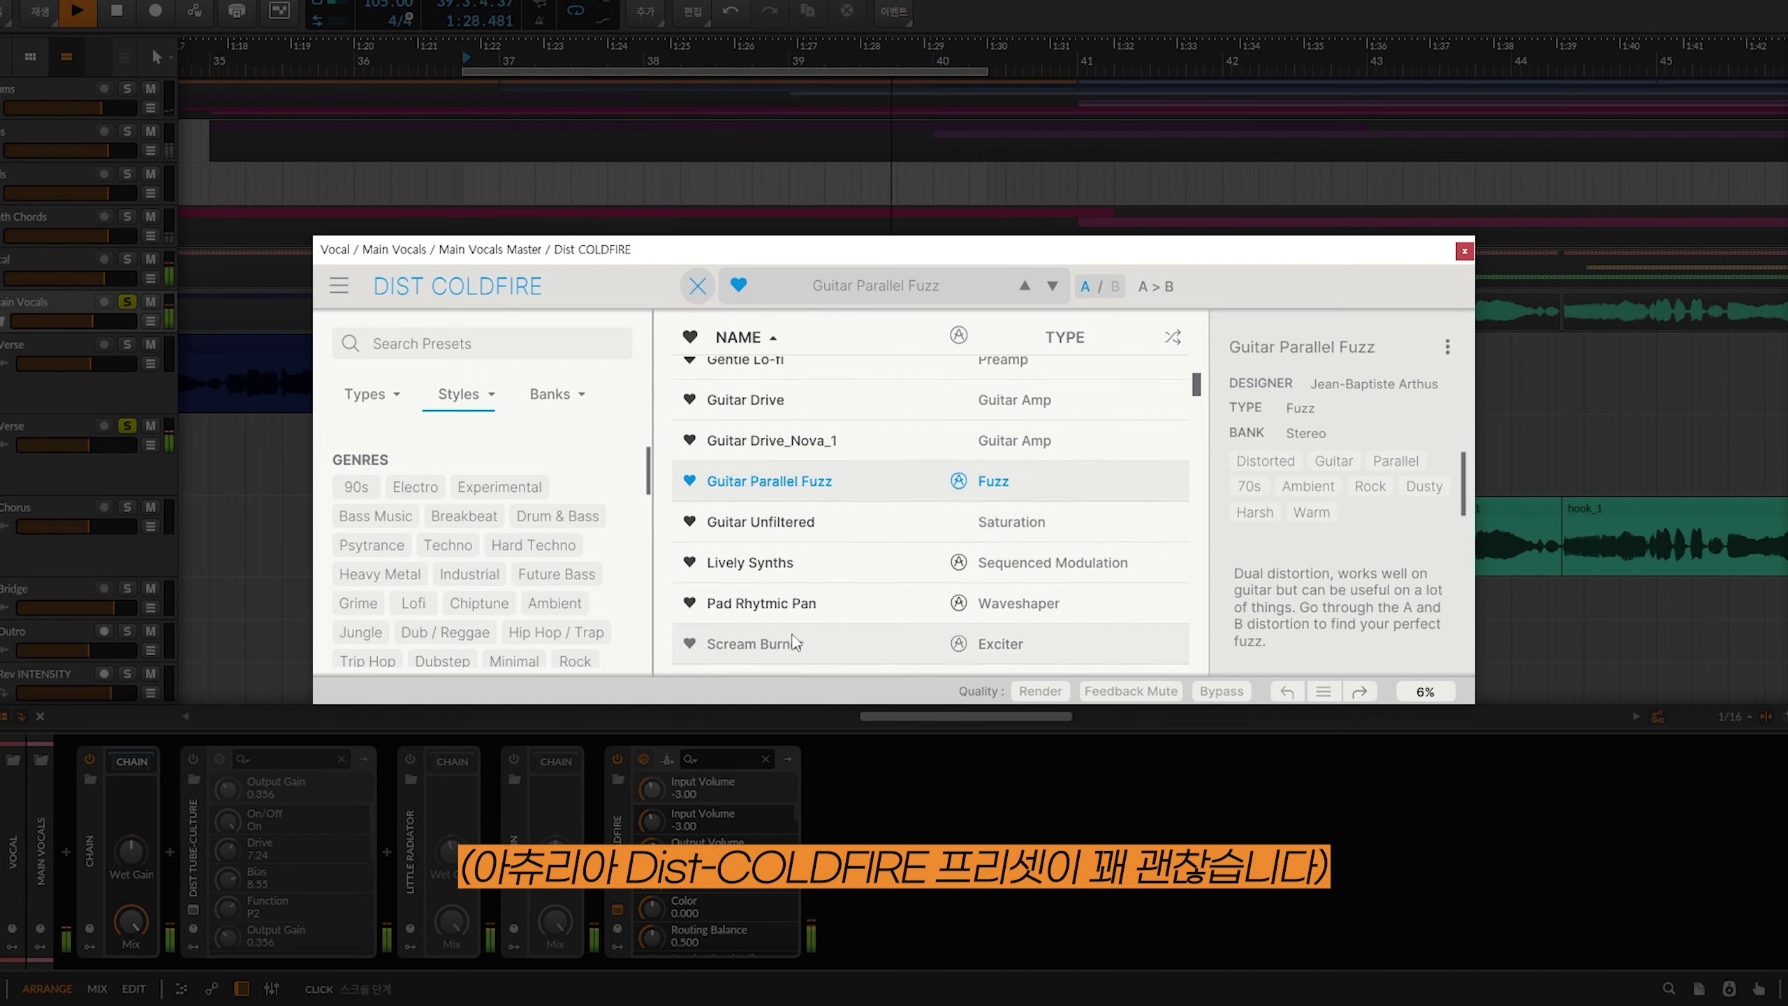
{"action": "left_click", "coordinate": [798, 640]}
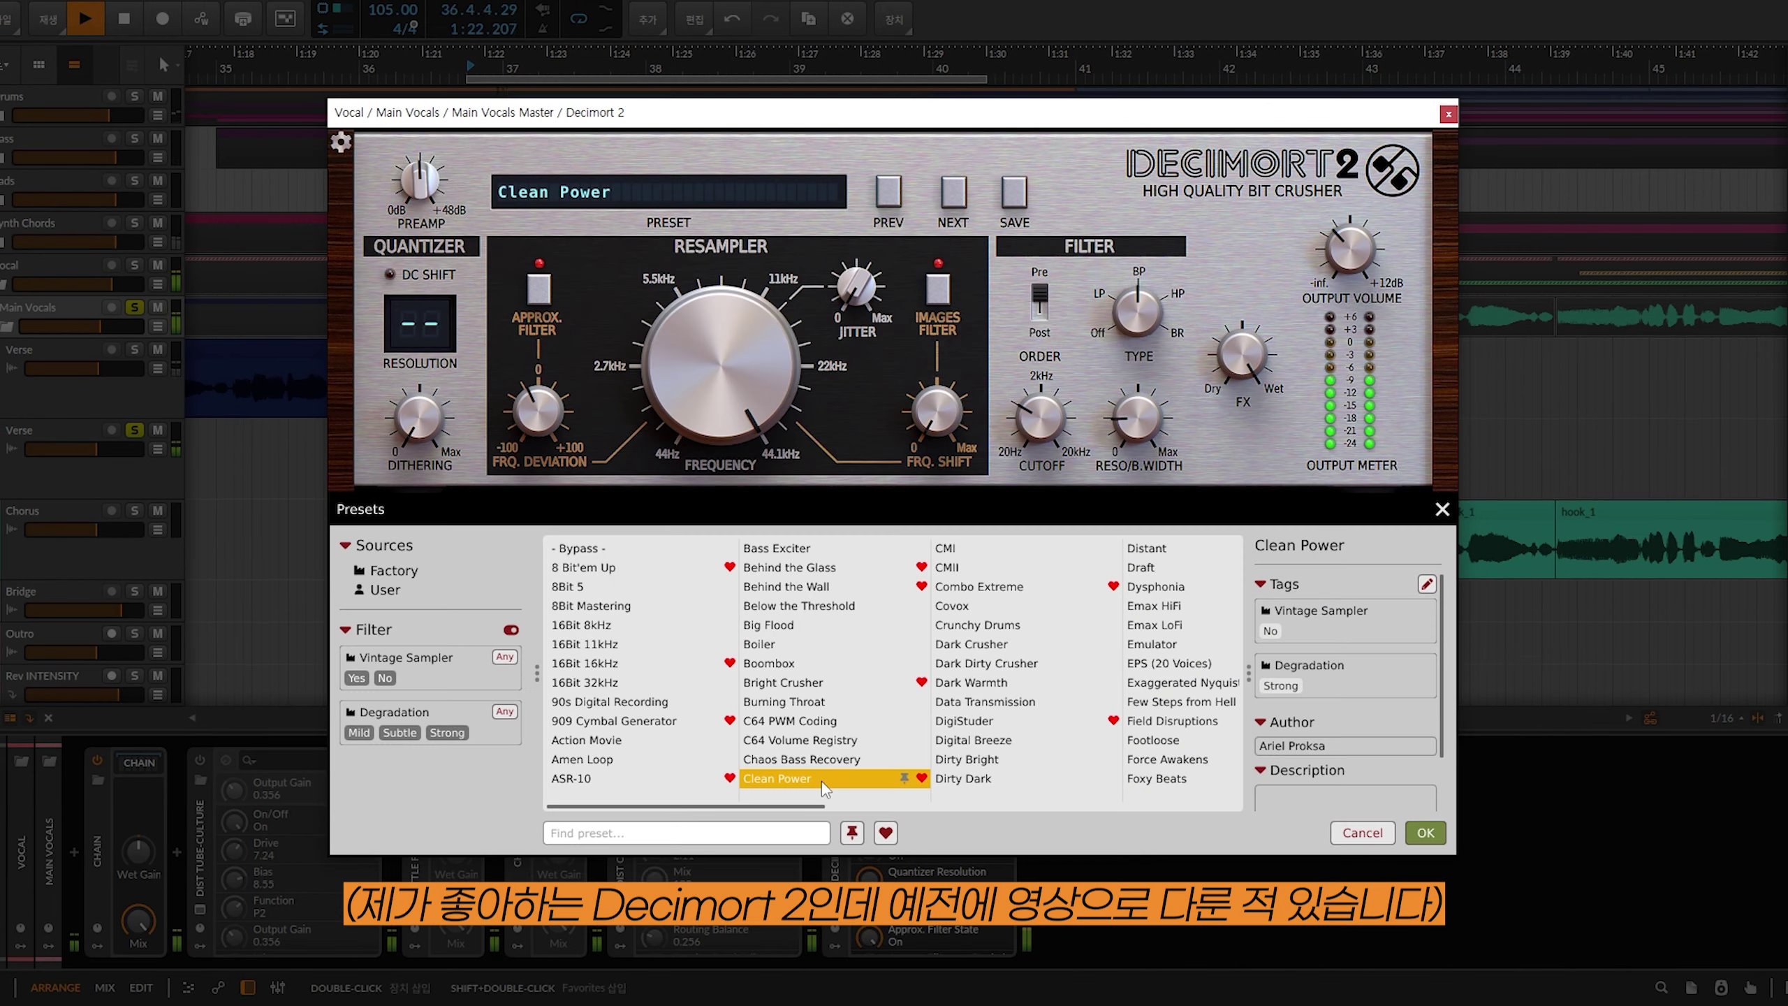
Switch Decimort 2 on the Main Vocals through Bright Crusher, Combo Extreme and DigiStuder to compare bit-crusher sounds.
{"action": "left_click", "coordinate": [844, 682]}
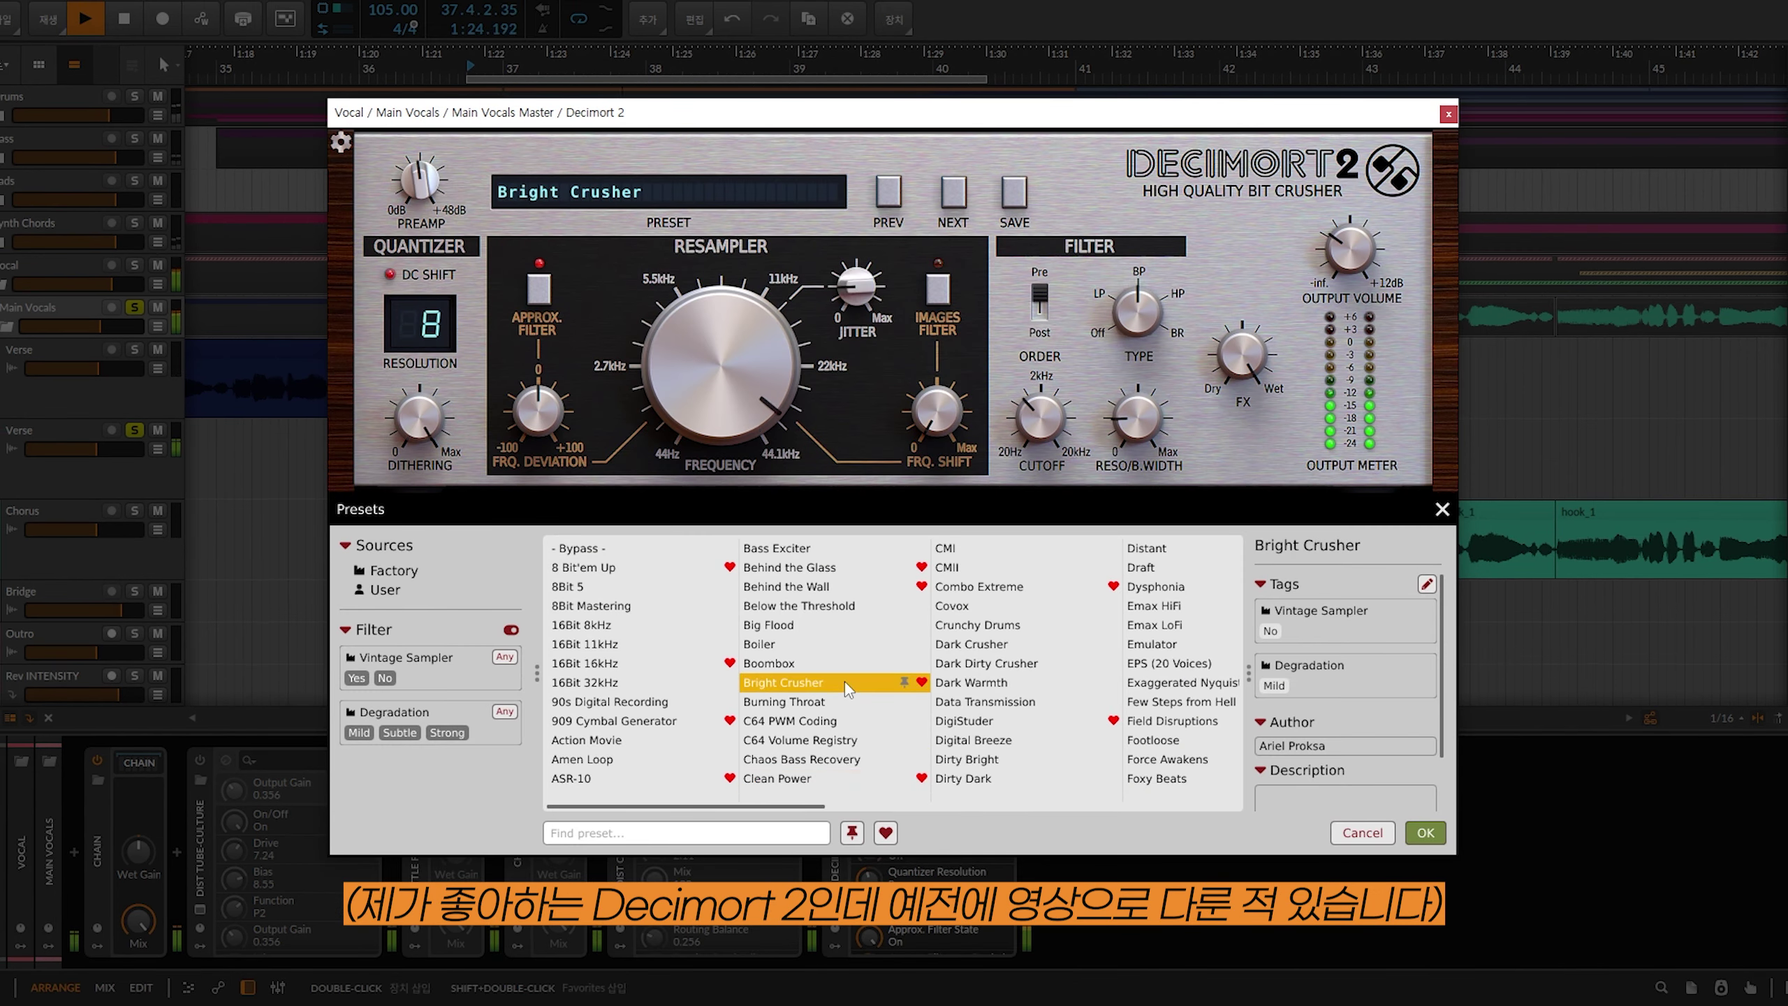
{"action": "left_click", "coordinate": [1009, 588]}
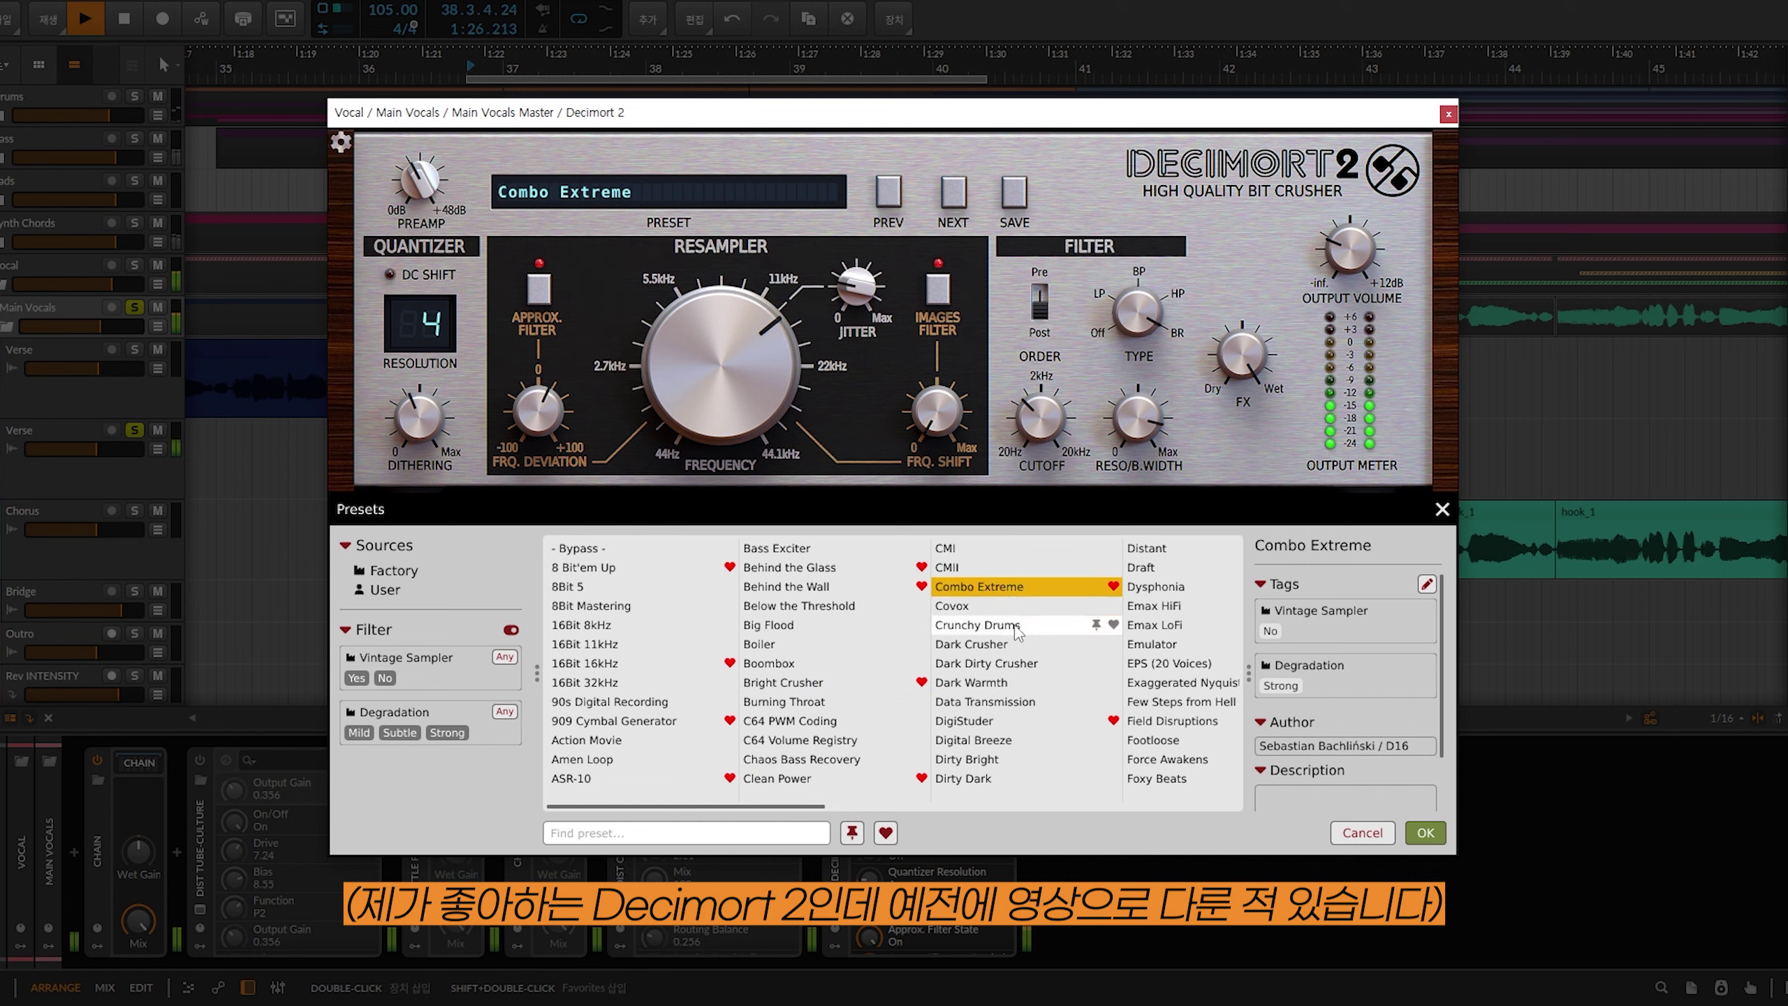
{"action": "left_click", "coordinate": [1017, 720]}
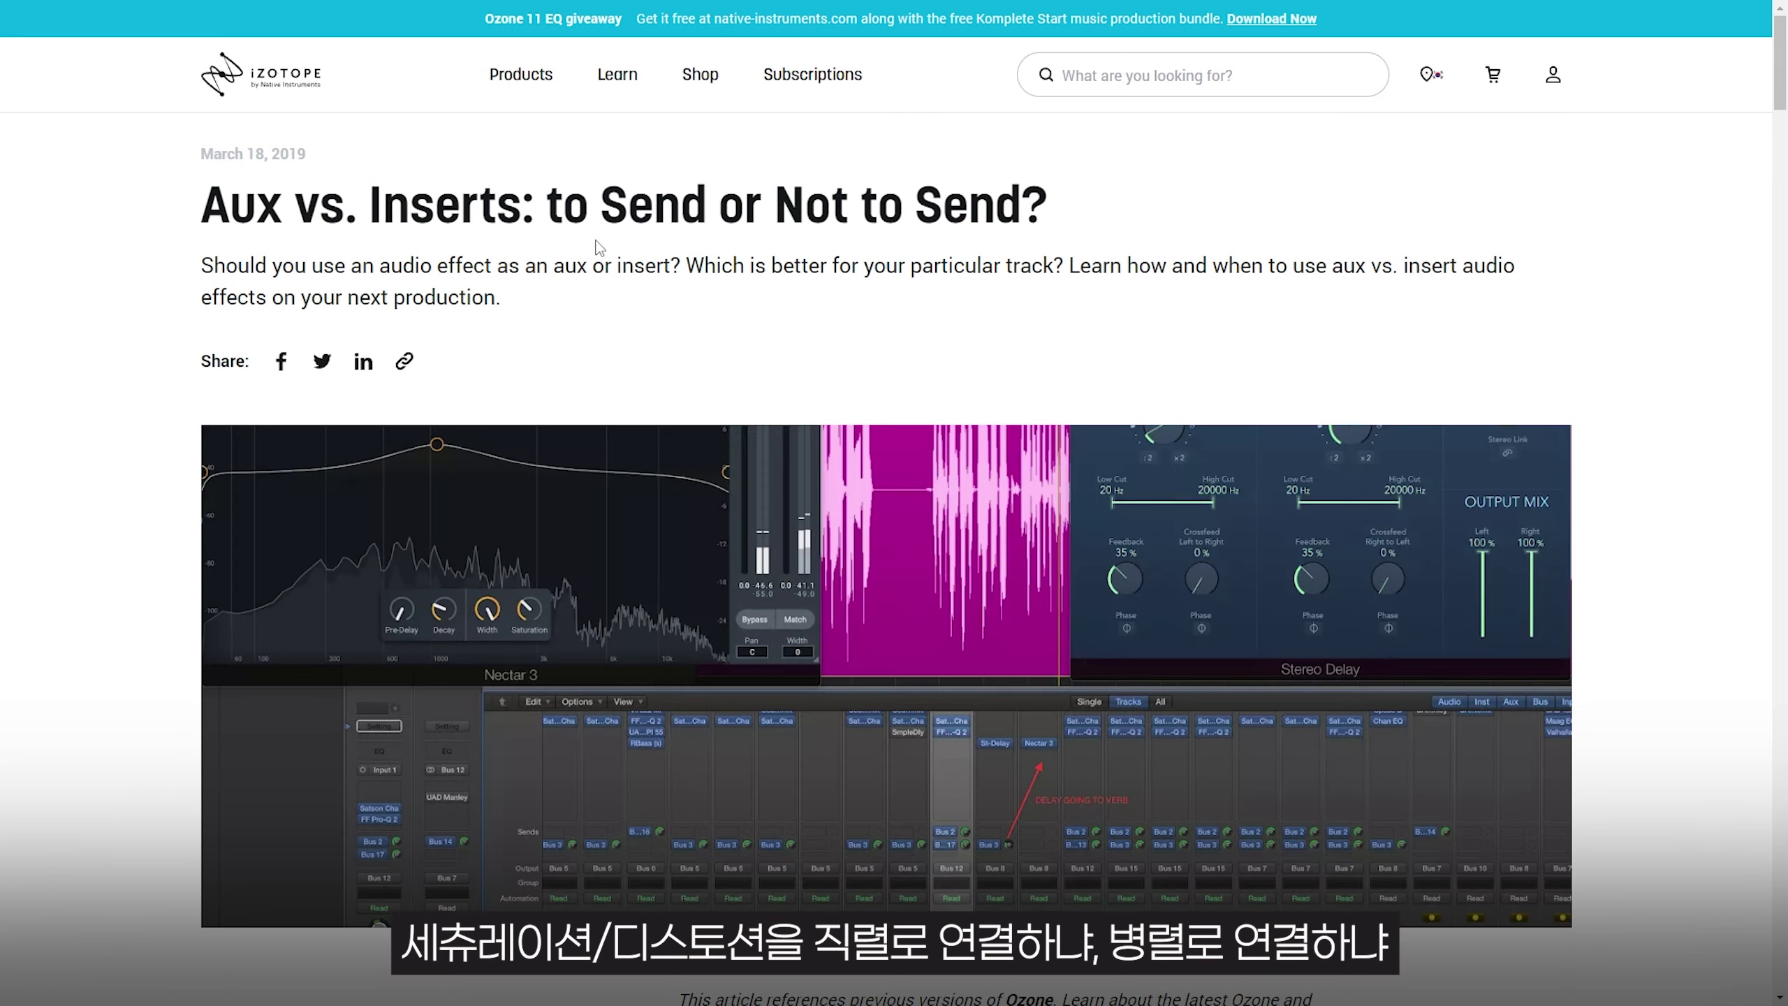
Highlight "to Send or Not to Send?" in the iZotope article title and read its guidance on insert versus send effects.
{"action": "left_click_drag", "start_coordinate": [546, 204], "coordinate": [1048, 208]}
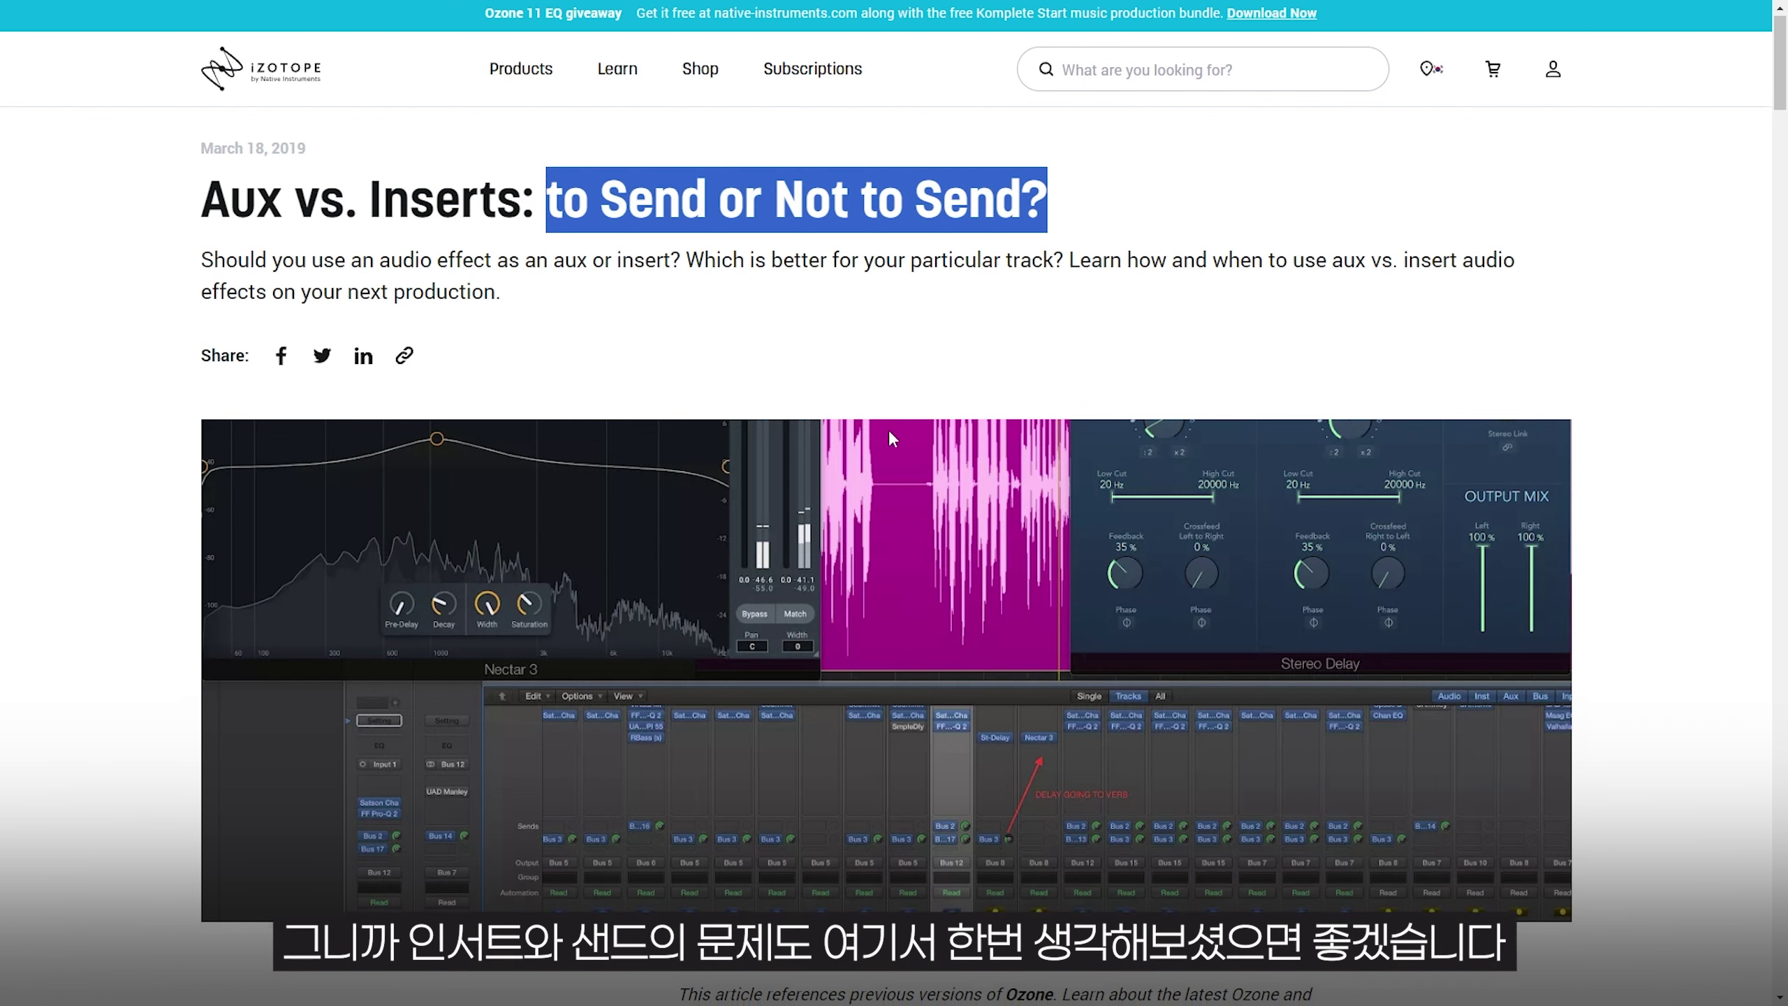
{"action": "scroll", "coordinate": [888, 429], "scroll_direction": "down", "scroll_amount": 8}
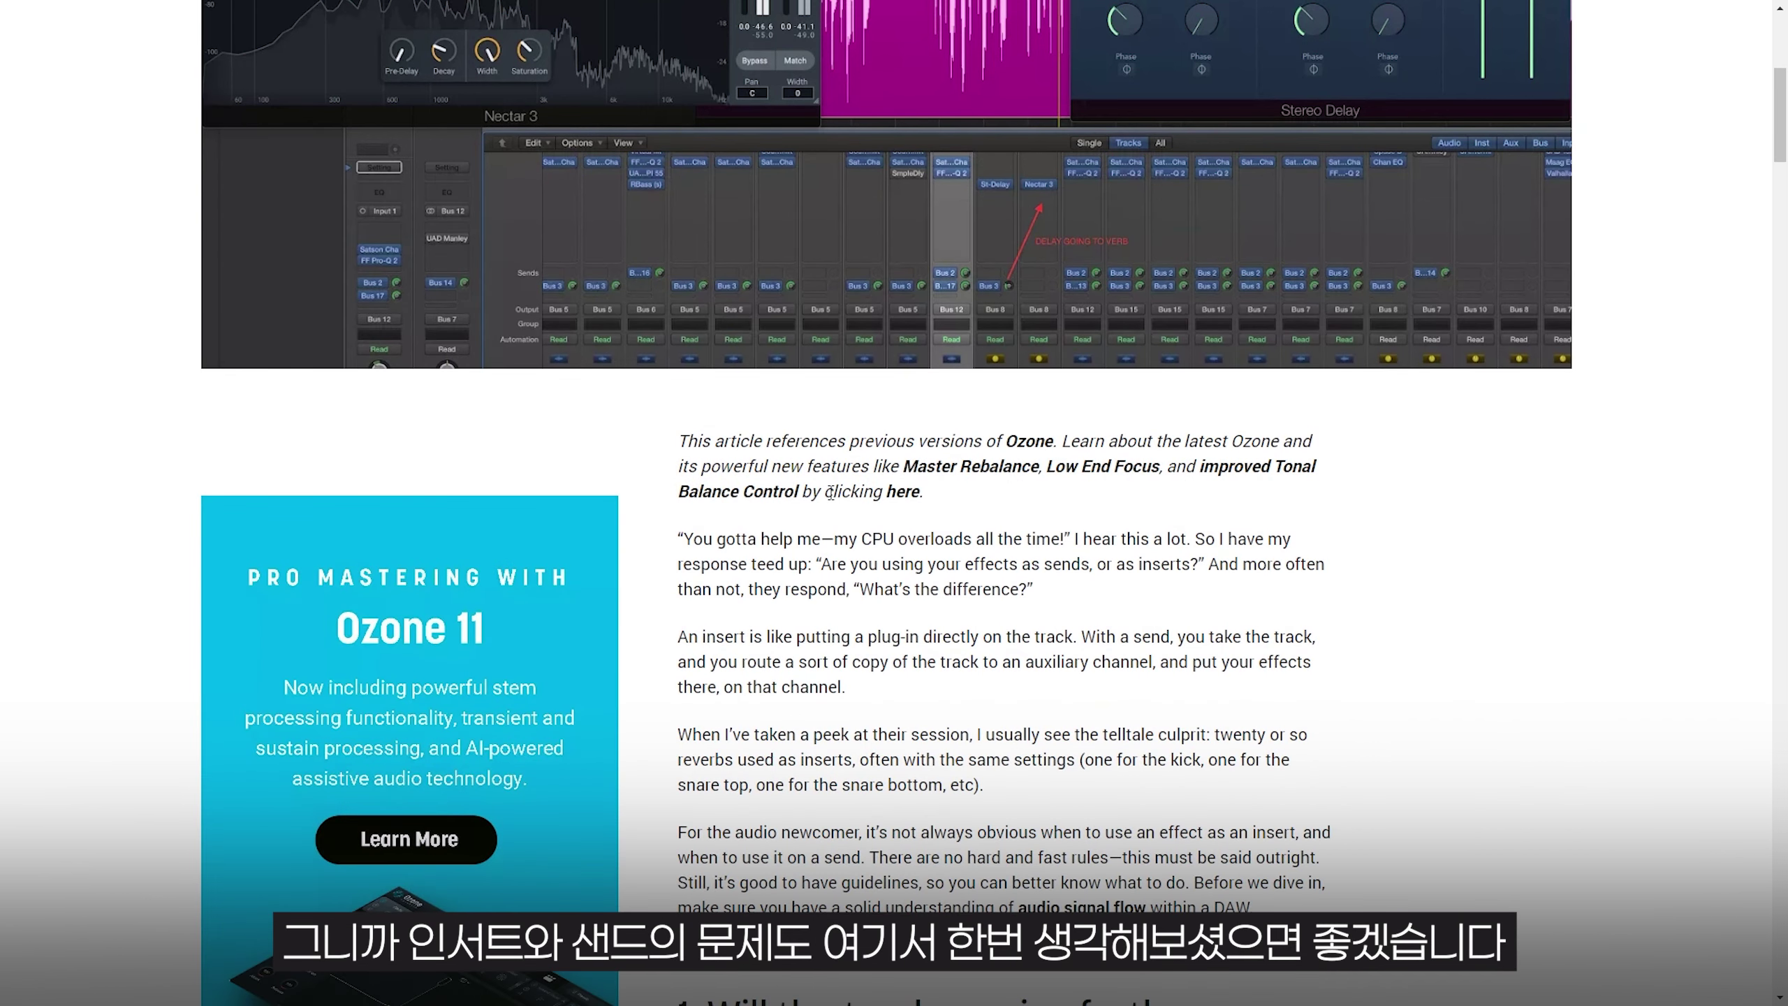
{"action": "scroll", "coordinate": [830, 496], "scroll_direction": "down", "scroll_amount": 3}
{"action": "scroll", "coordinate": [831, 493], "scroll_direction": "down", "scroll_amount": 5}
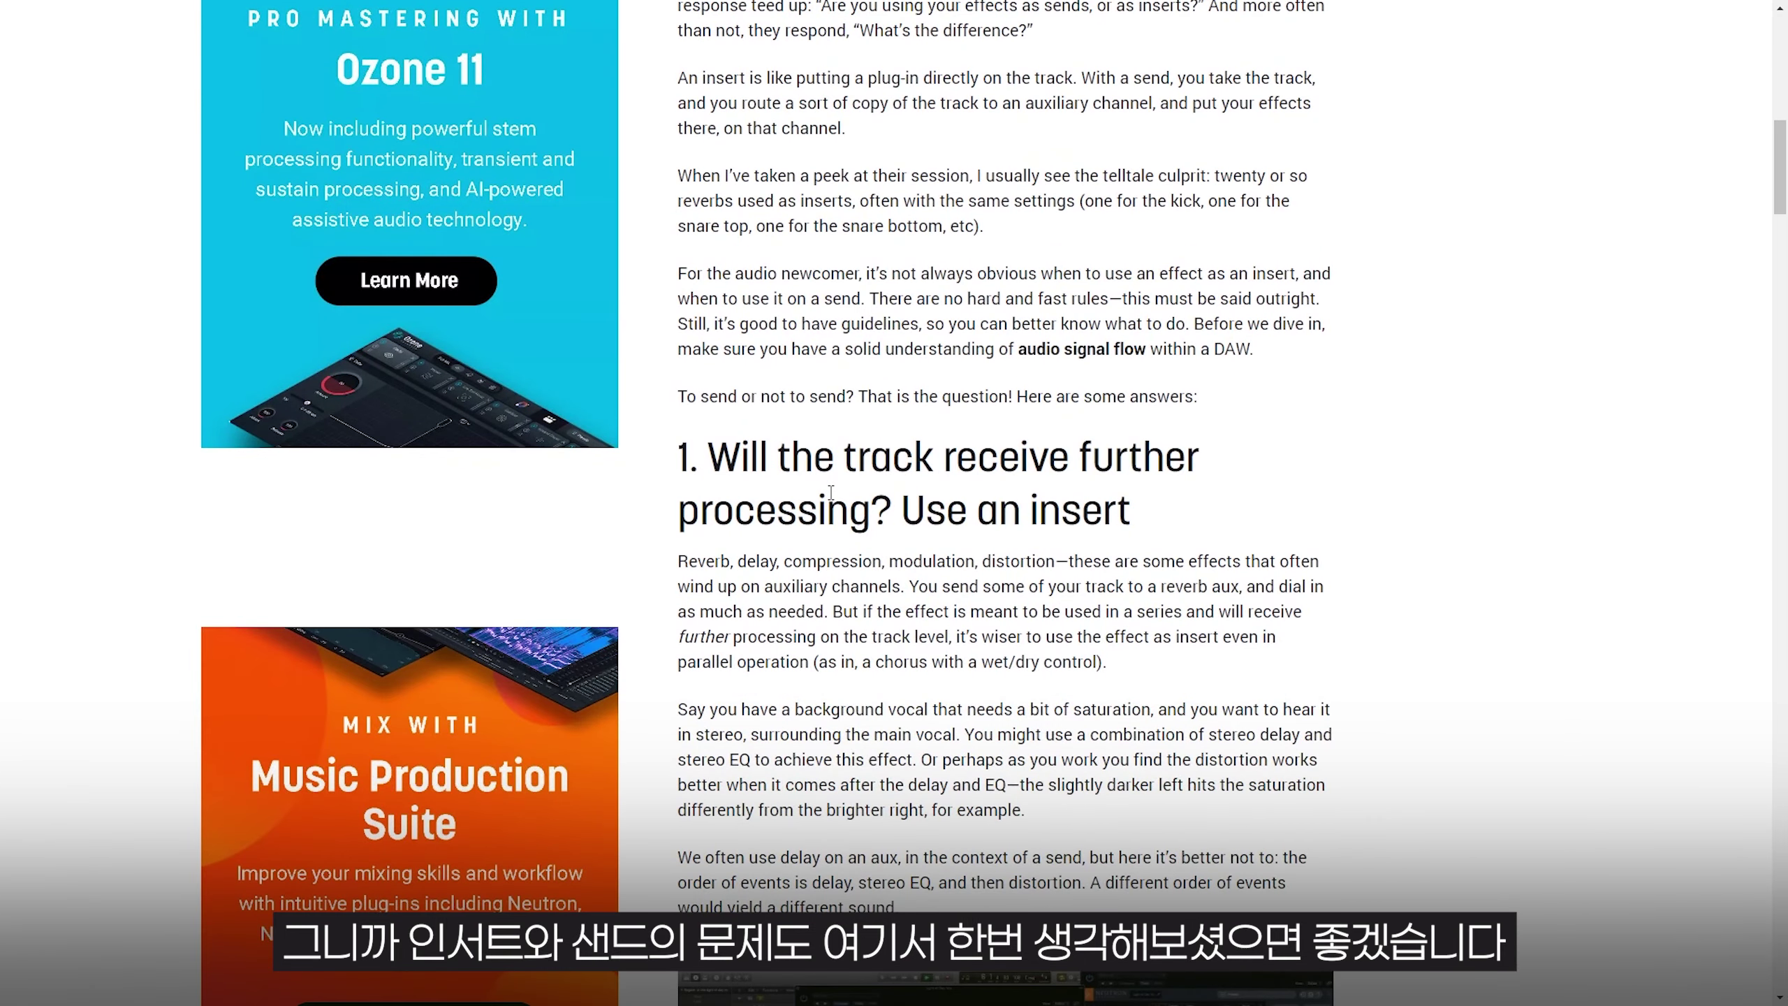
Go back to the "insert and send" search results and read the Cuonet article on Insert and Send down to its signal-flow diagrams.
{"action": "key", "text": "alt+Left"}
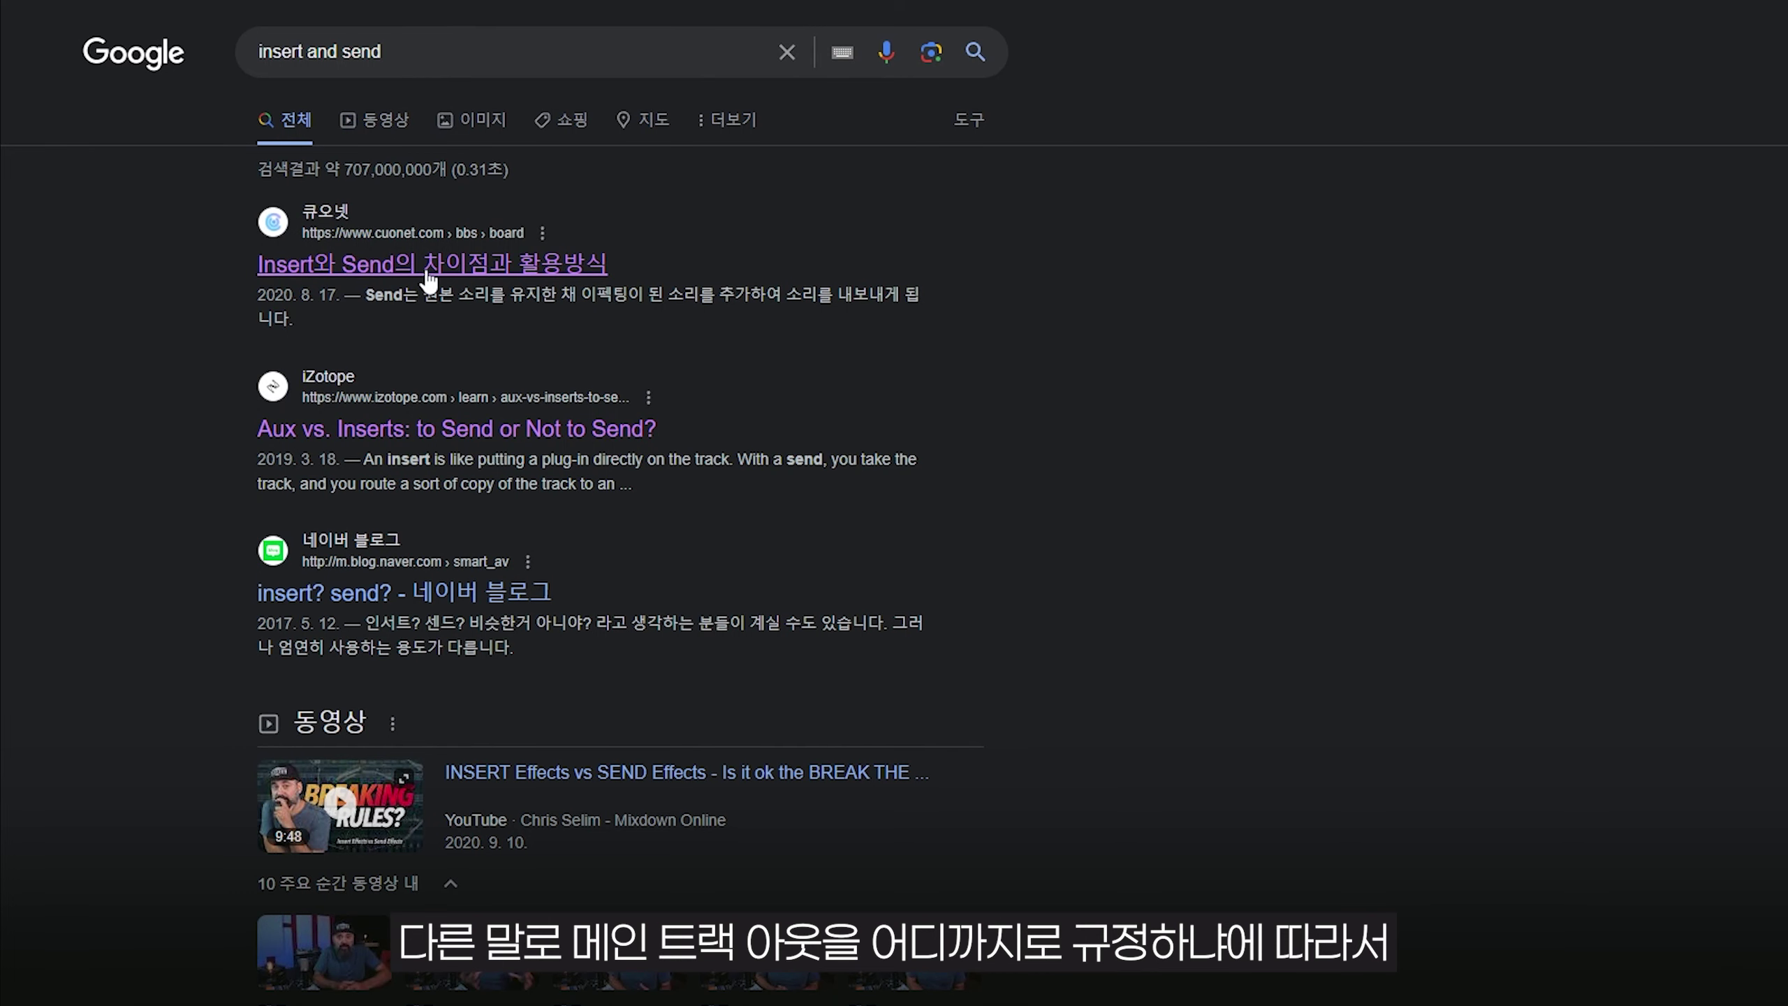
{"action": "key", "text": "alt+Right"}
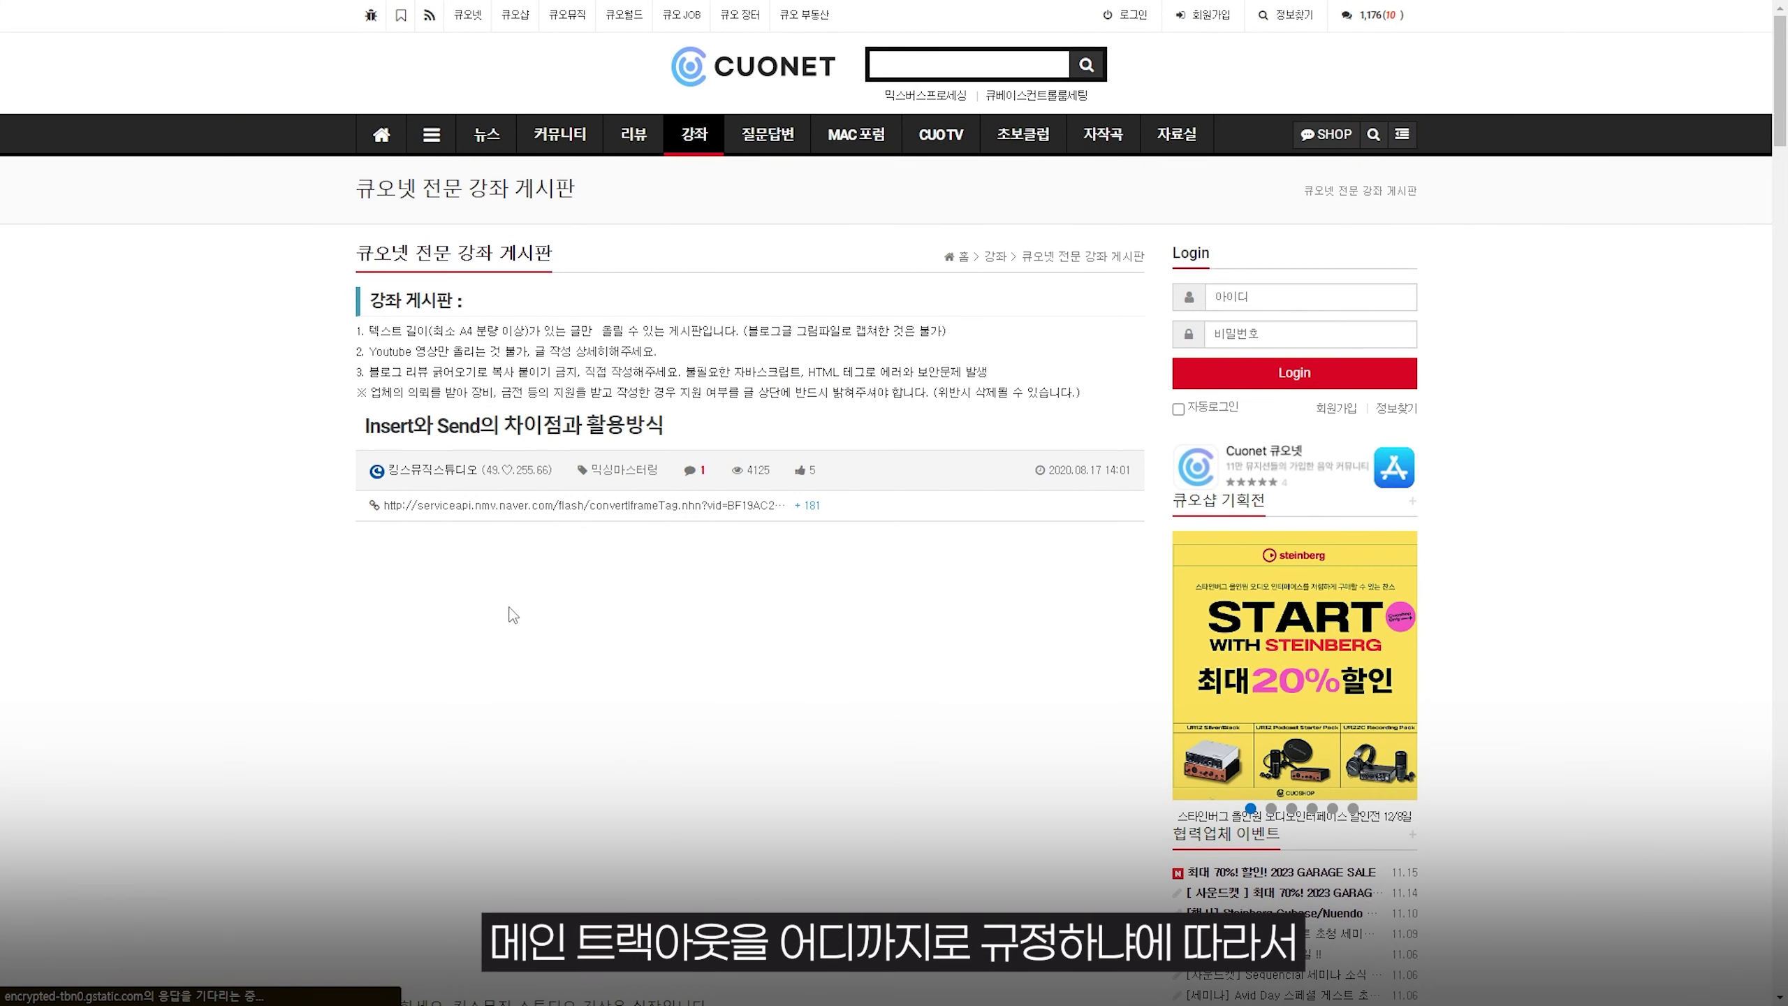
{"action": "scroll", "coordinate": [512, 614], "scroll_direction": "down", "scroll_amount": 8}
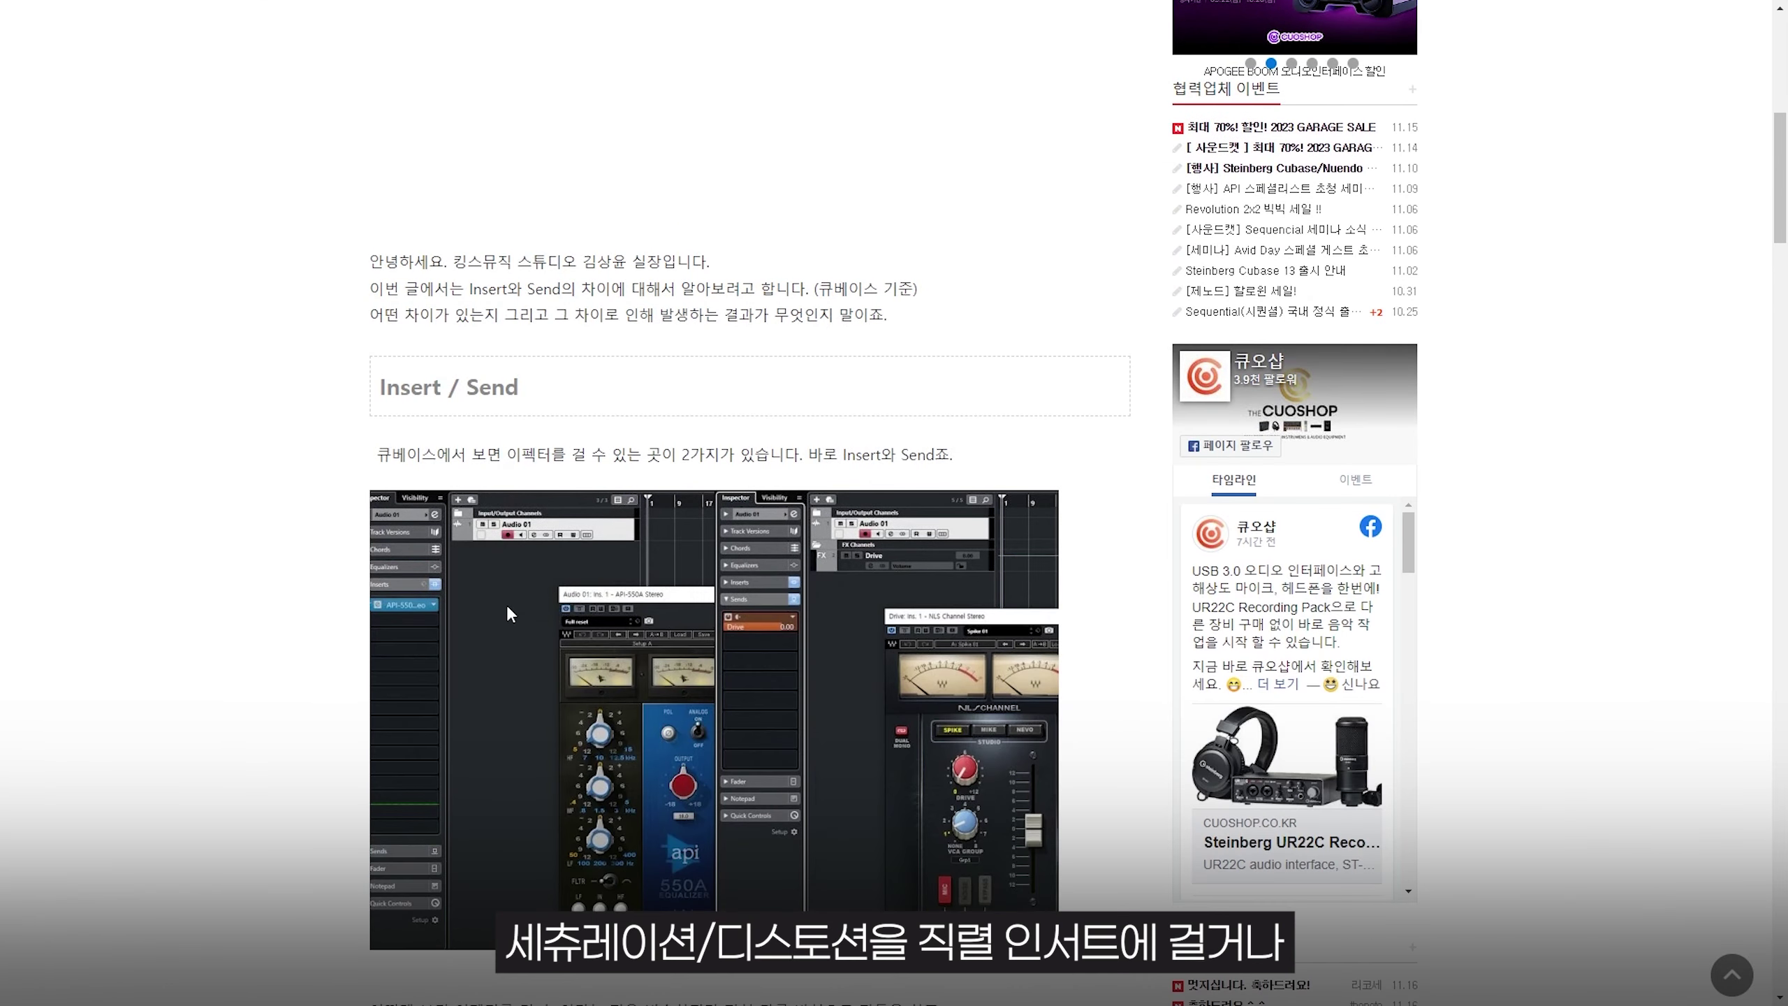
{"action": "scroll", "coordinate": [508, 609], "scroll_direction": "down", "scroll_amount": 2}
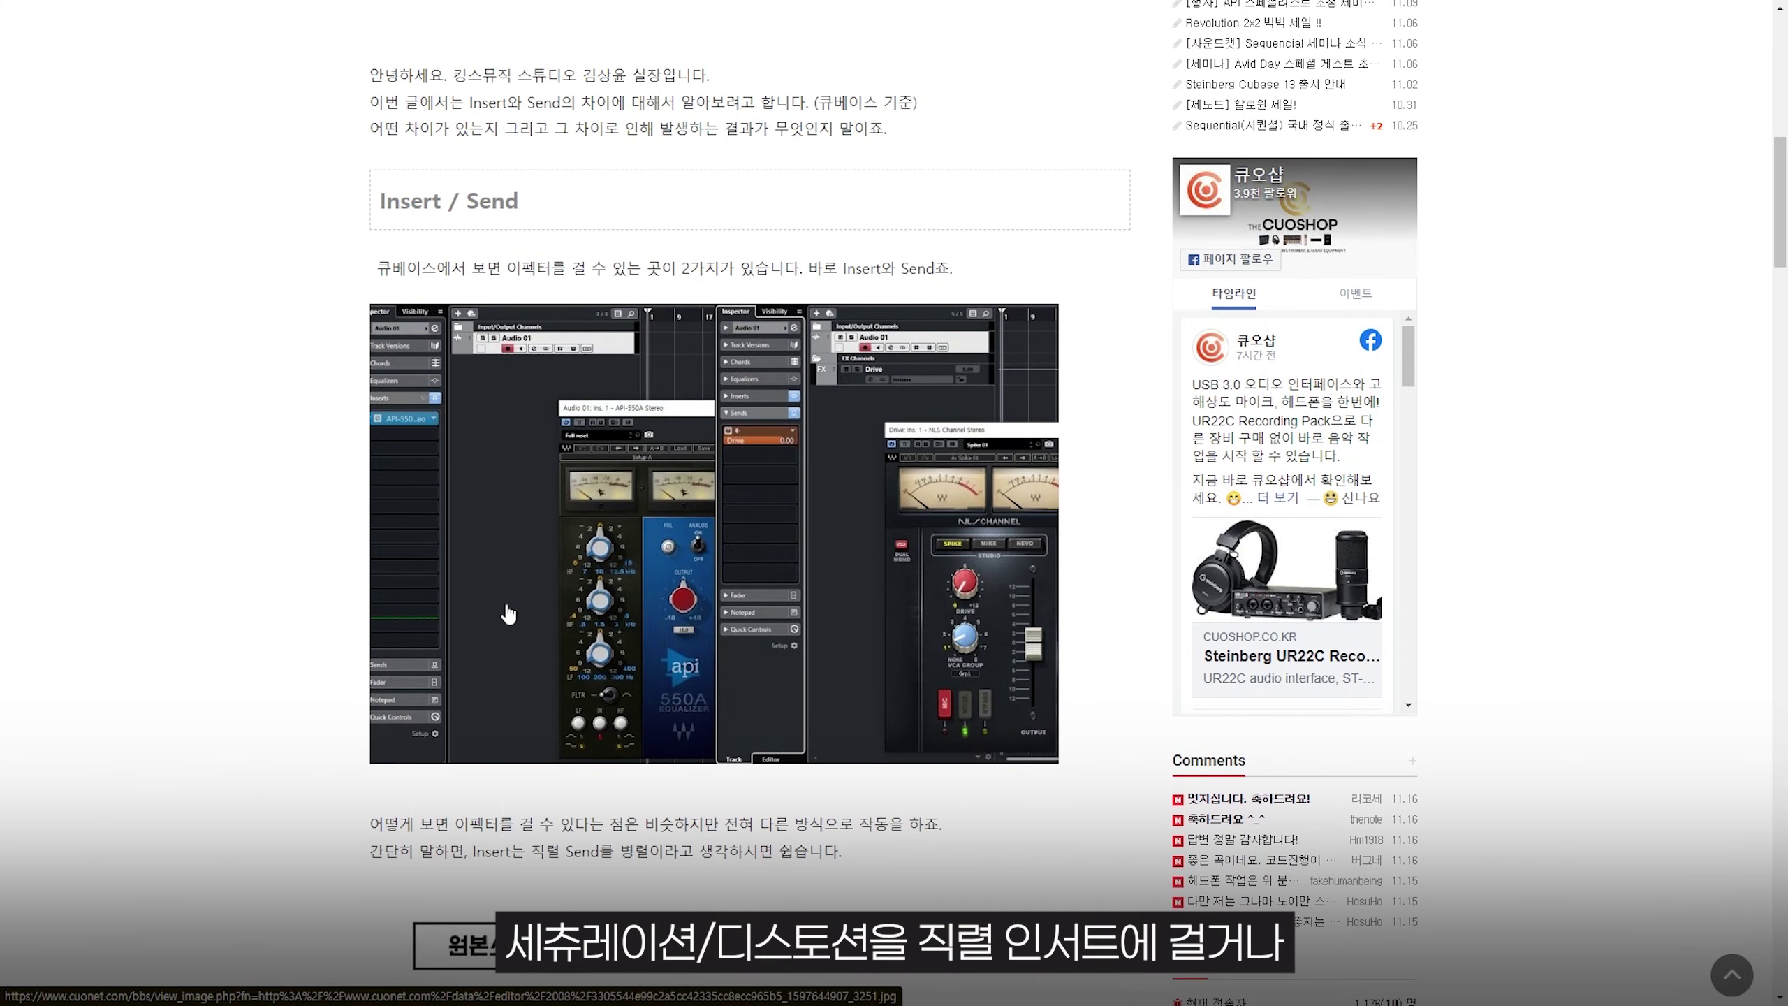
{"action": "scroll", "coordinate": [509, 614], "scroll_direction": "down", "scroll_amount": 4}
{"action": "scroll", "coordinate": [508, 613], "scroll_direction": "down", "scroll_amount": 3}
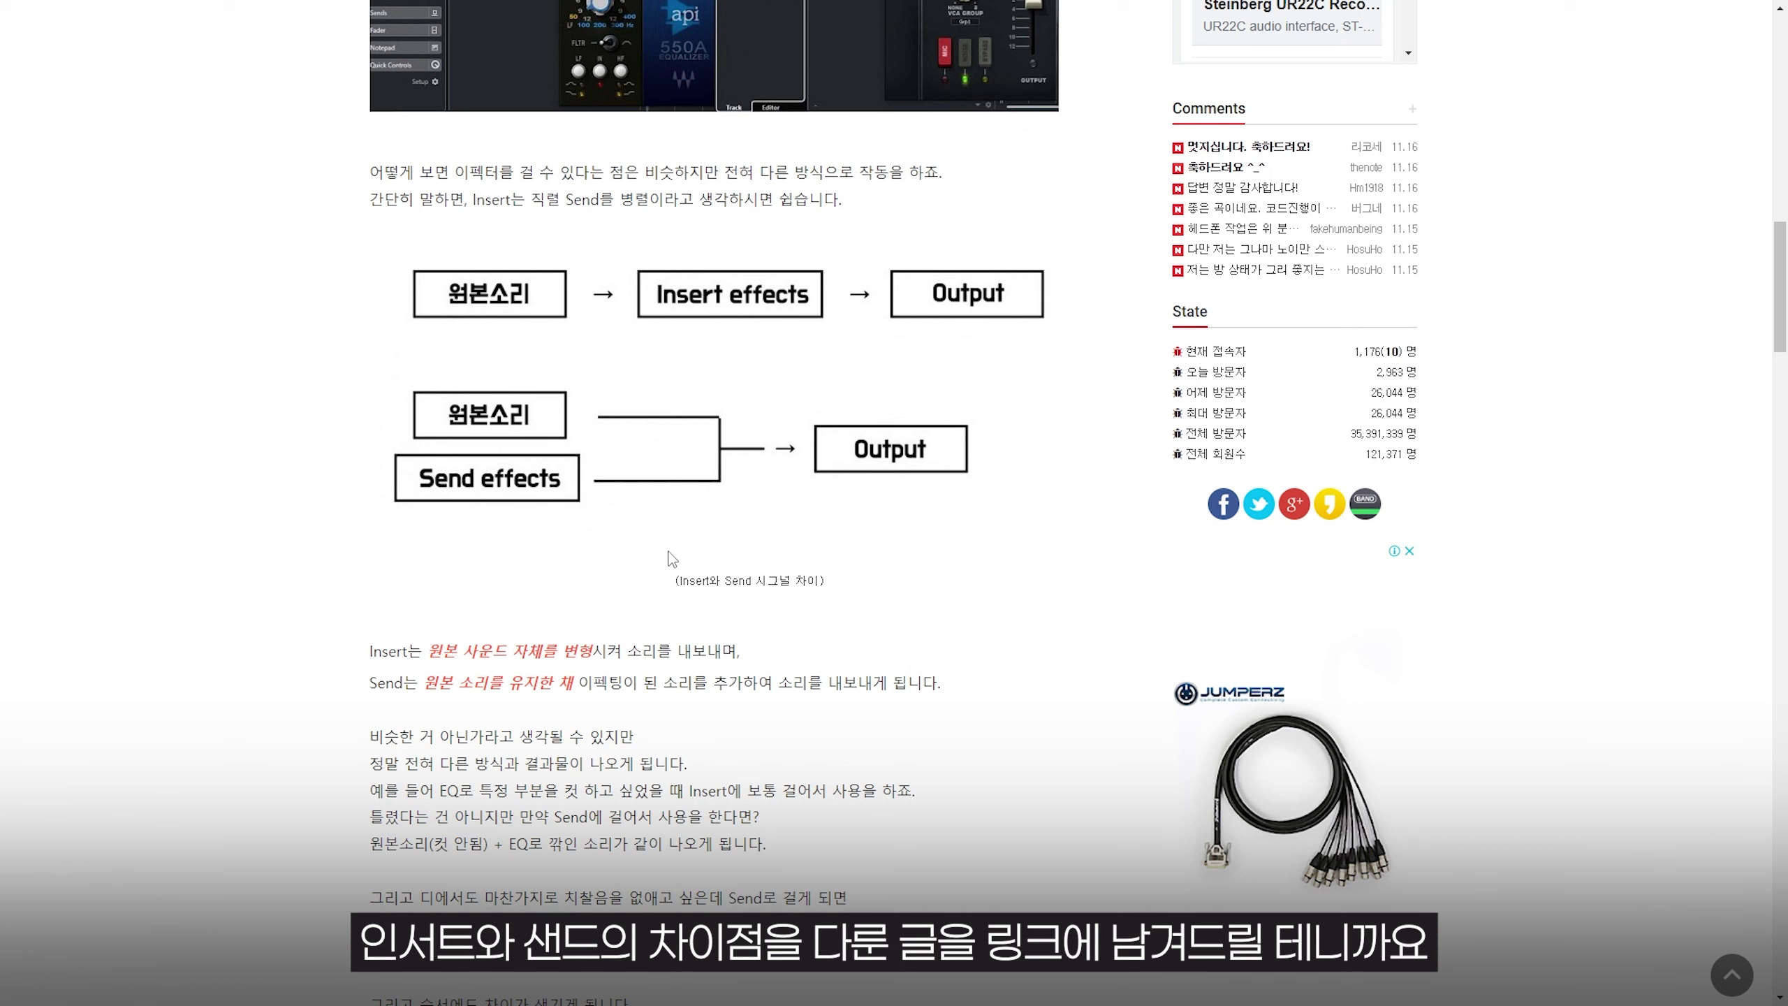
Read further in the Insert and Send article, through the effect-order example with StudioEQ, Compressor, H-Delay and RVerb.
{"action": "scroll", "coordinate": [672, 558], "scroll_direction": "down", "scroll_amount": 8}
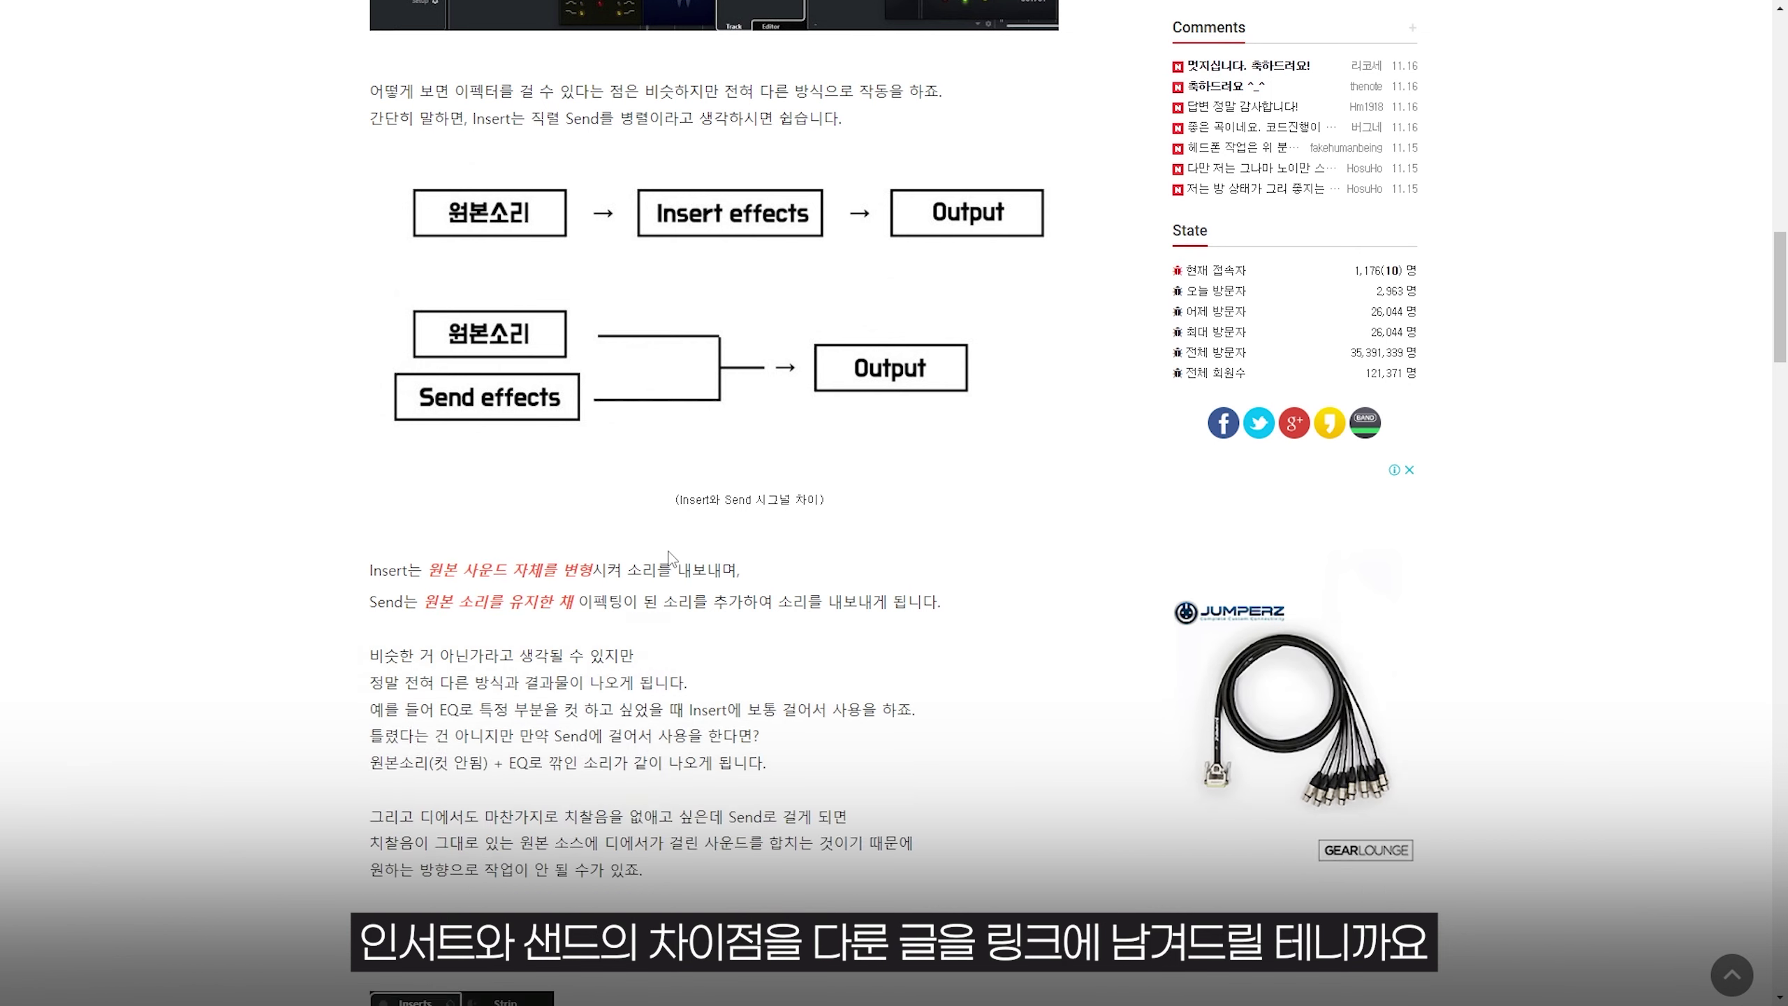
{"action": "scroll", "coordinate": [669, 550], "scroll_direction": "down", "scroll_amount": 3}
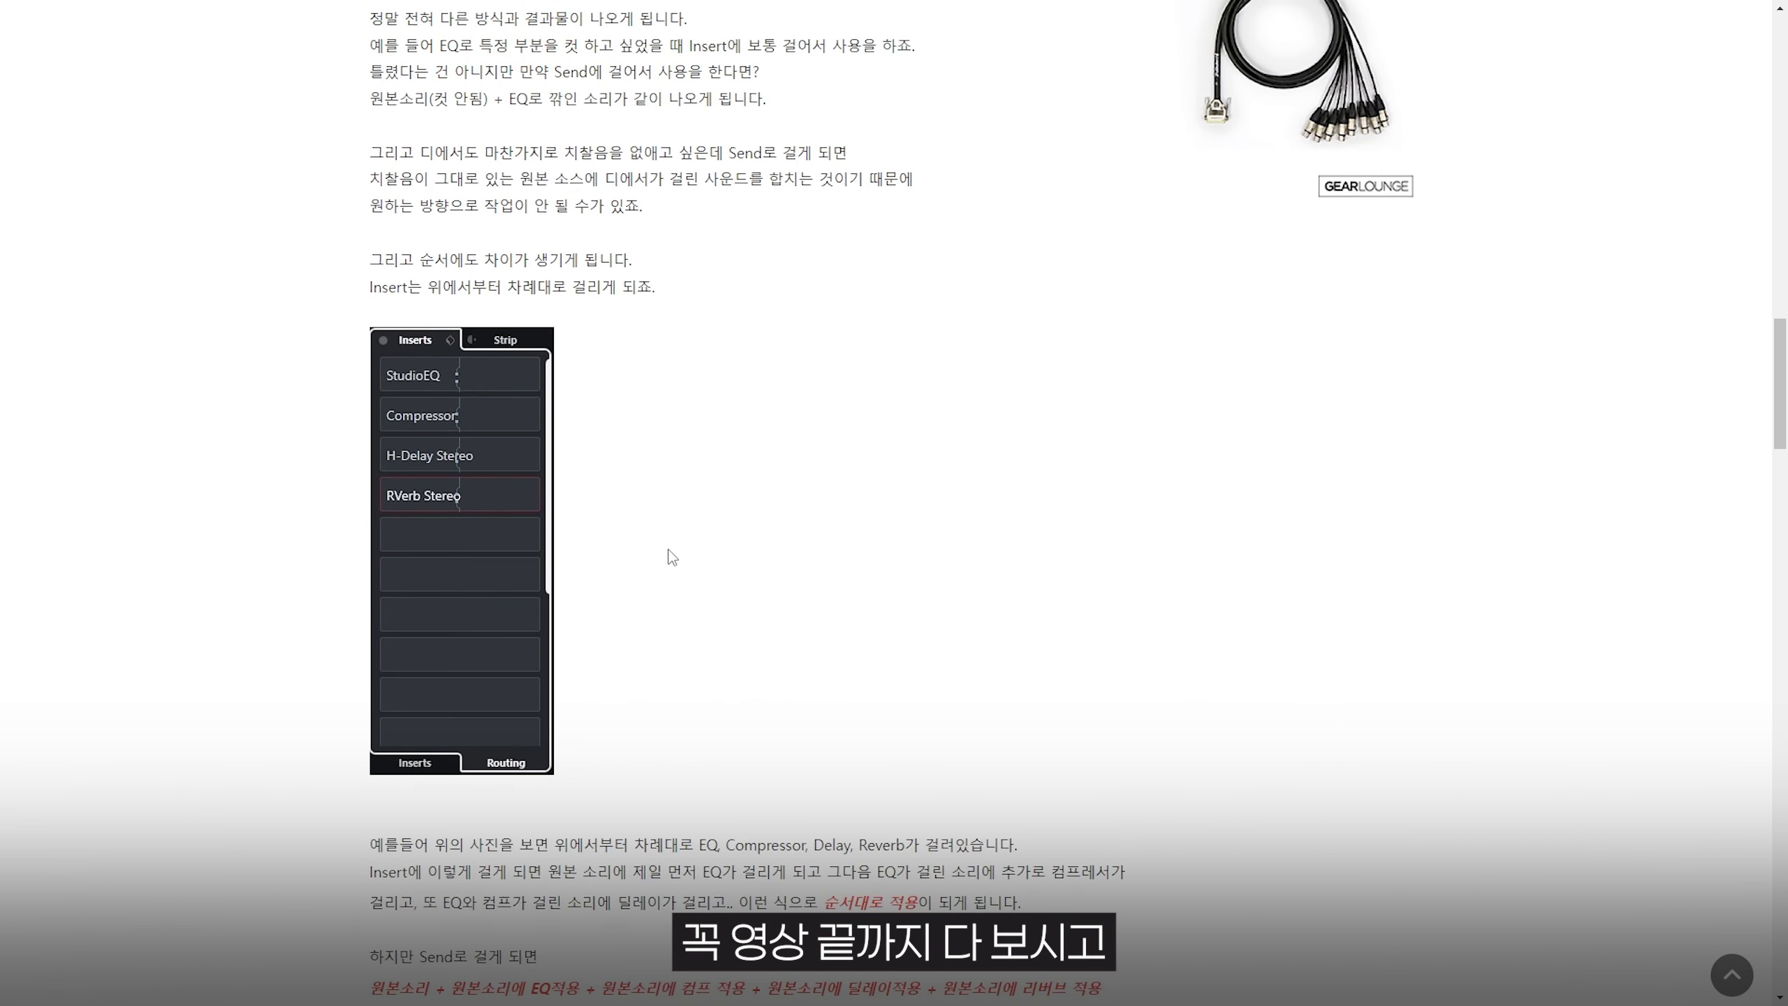
{"action": "scroll", "coordinate": [673, 557], "scroll_direction": "down", "scroll_amount": 4}
{"action": "scroll", "coordinate": [669, 557], "scroll_direction": "down", "scroll_amount": 5}
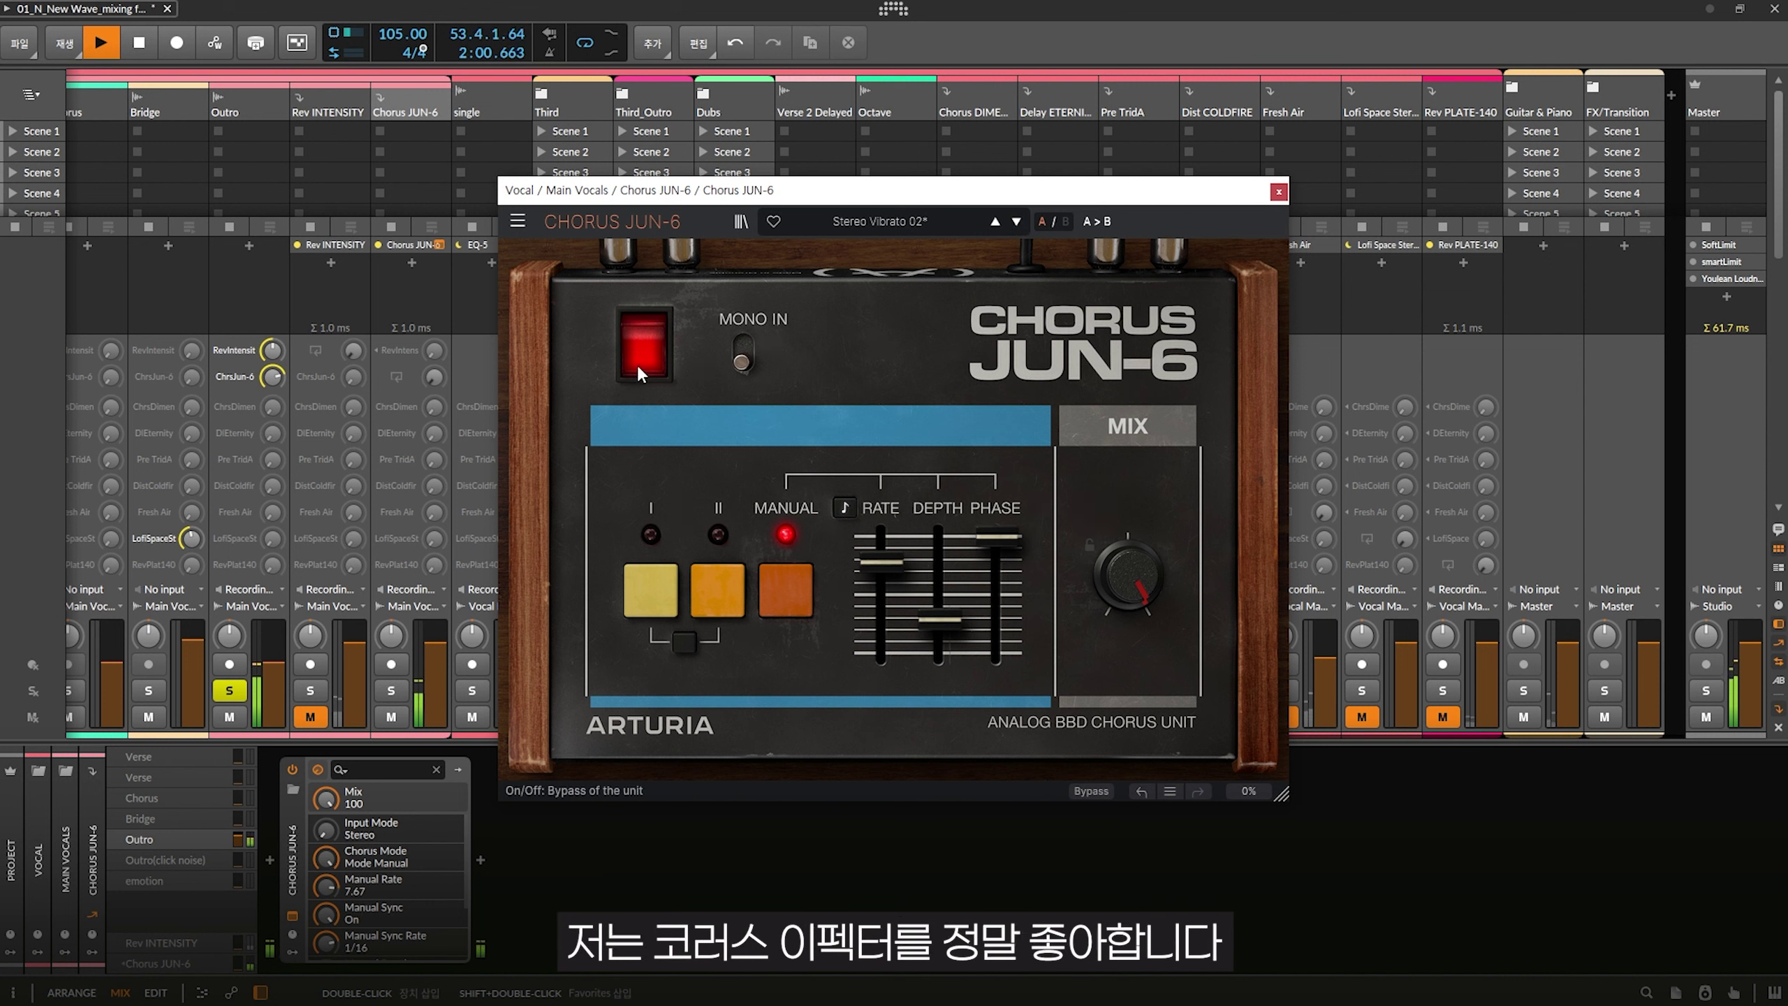
Play the Outro vocal through Chorus JUN-6 and toggle the unit's bypass on the Detuned setting to compare the sound.
{"action": "key", "text": "space"}
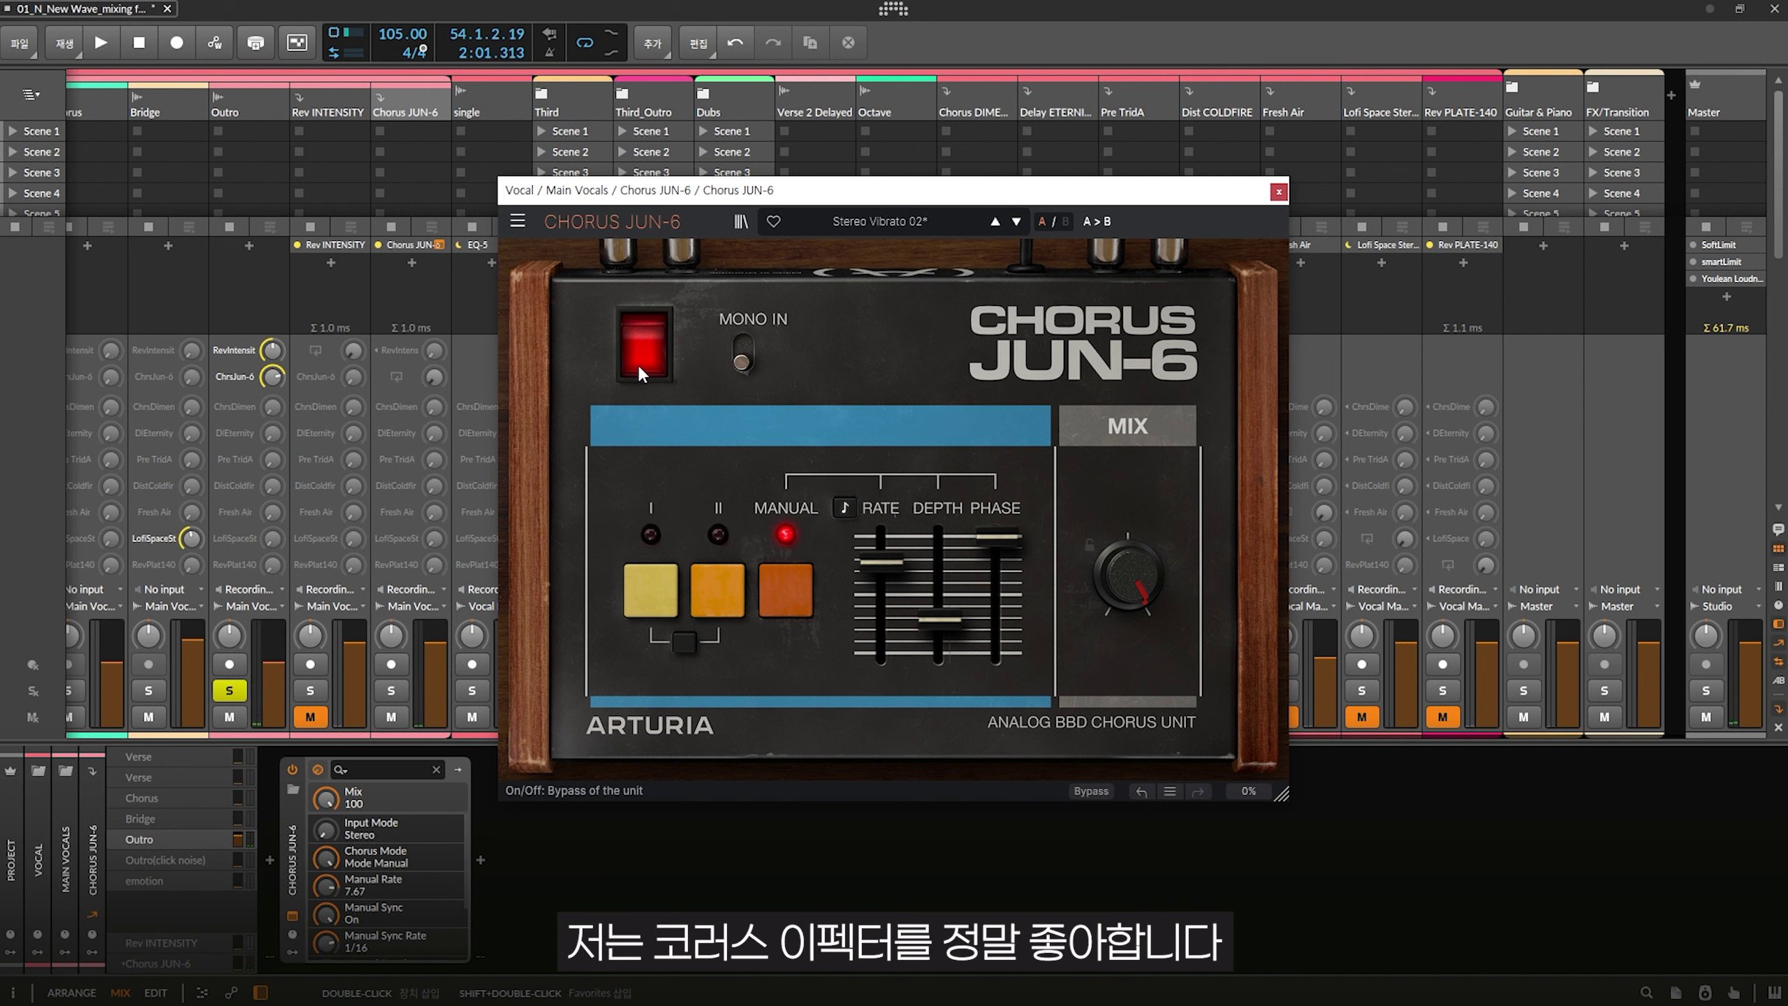
{"action": "key", "text": "space"}
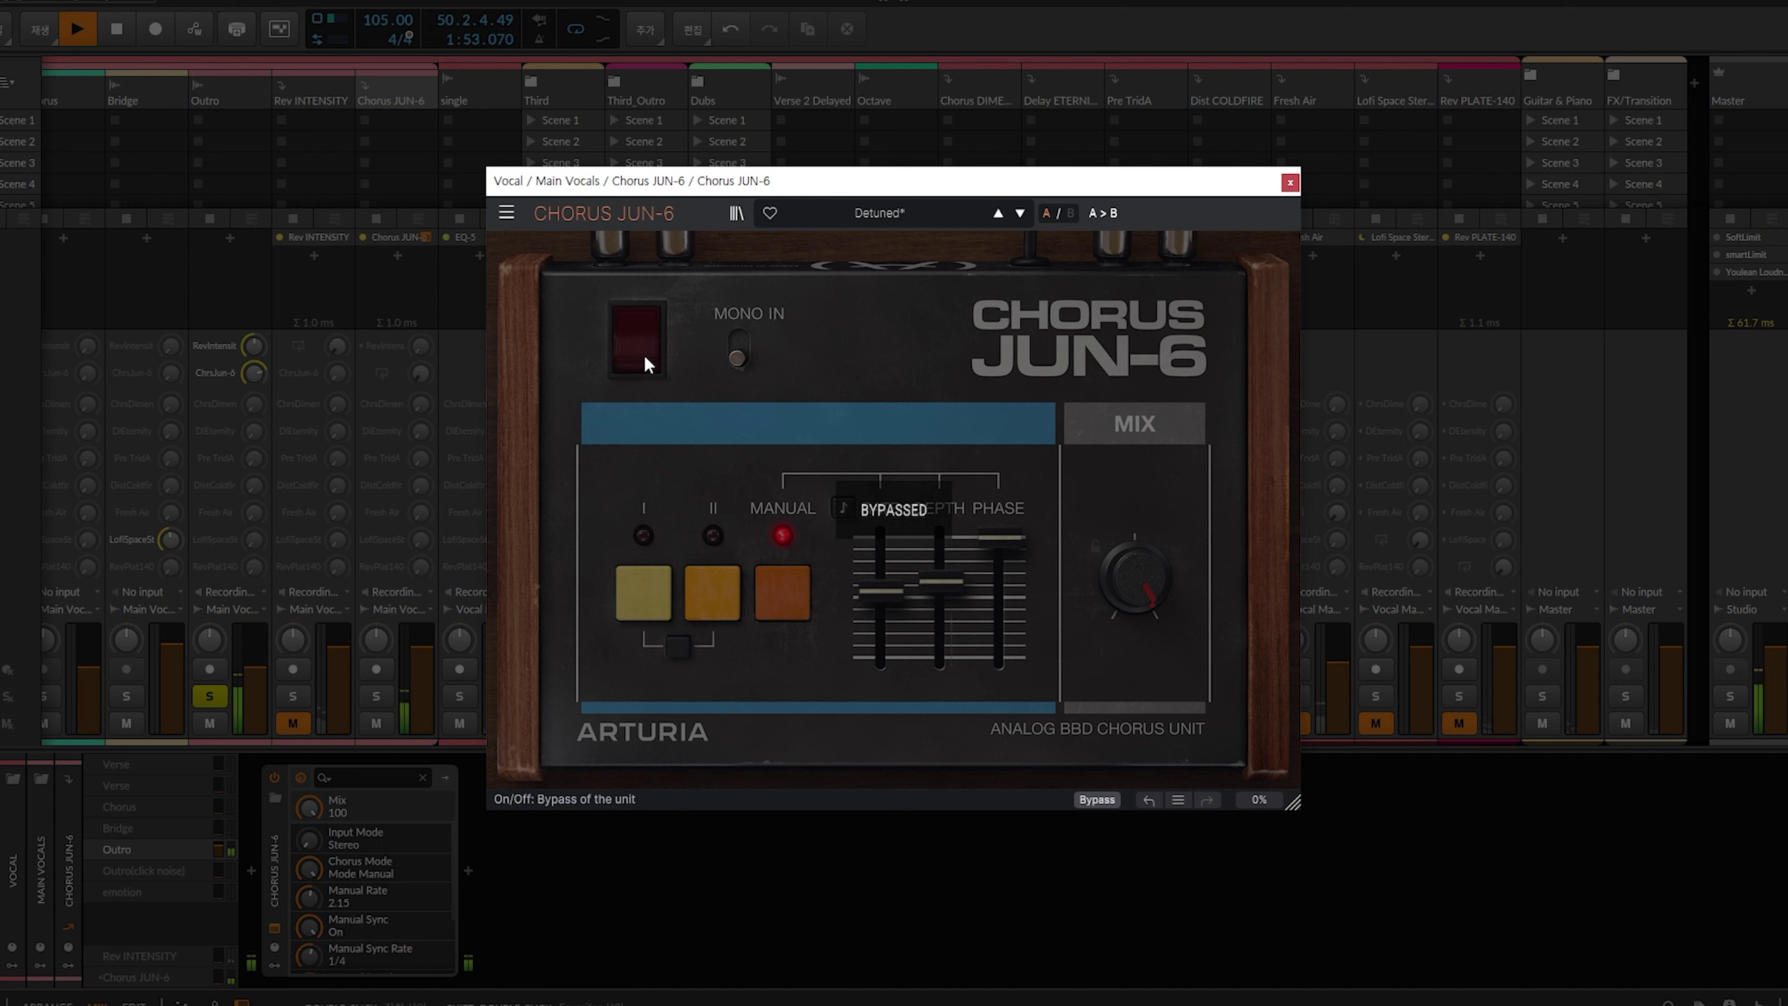
{"action": "left_click", "coordinate": [645, 359]}
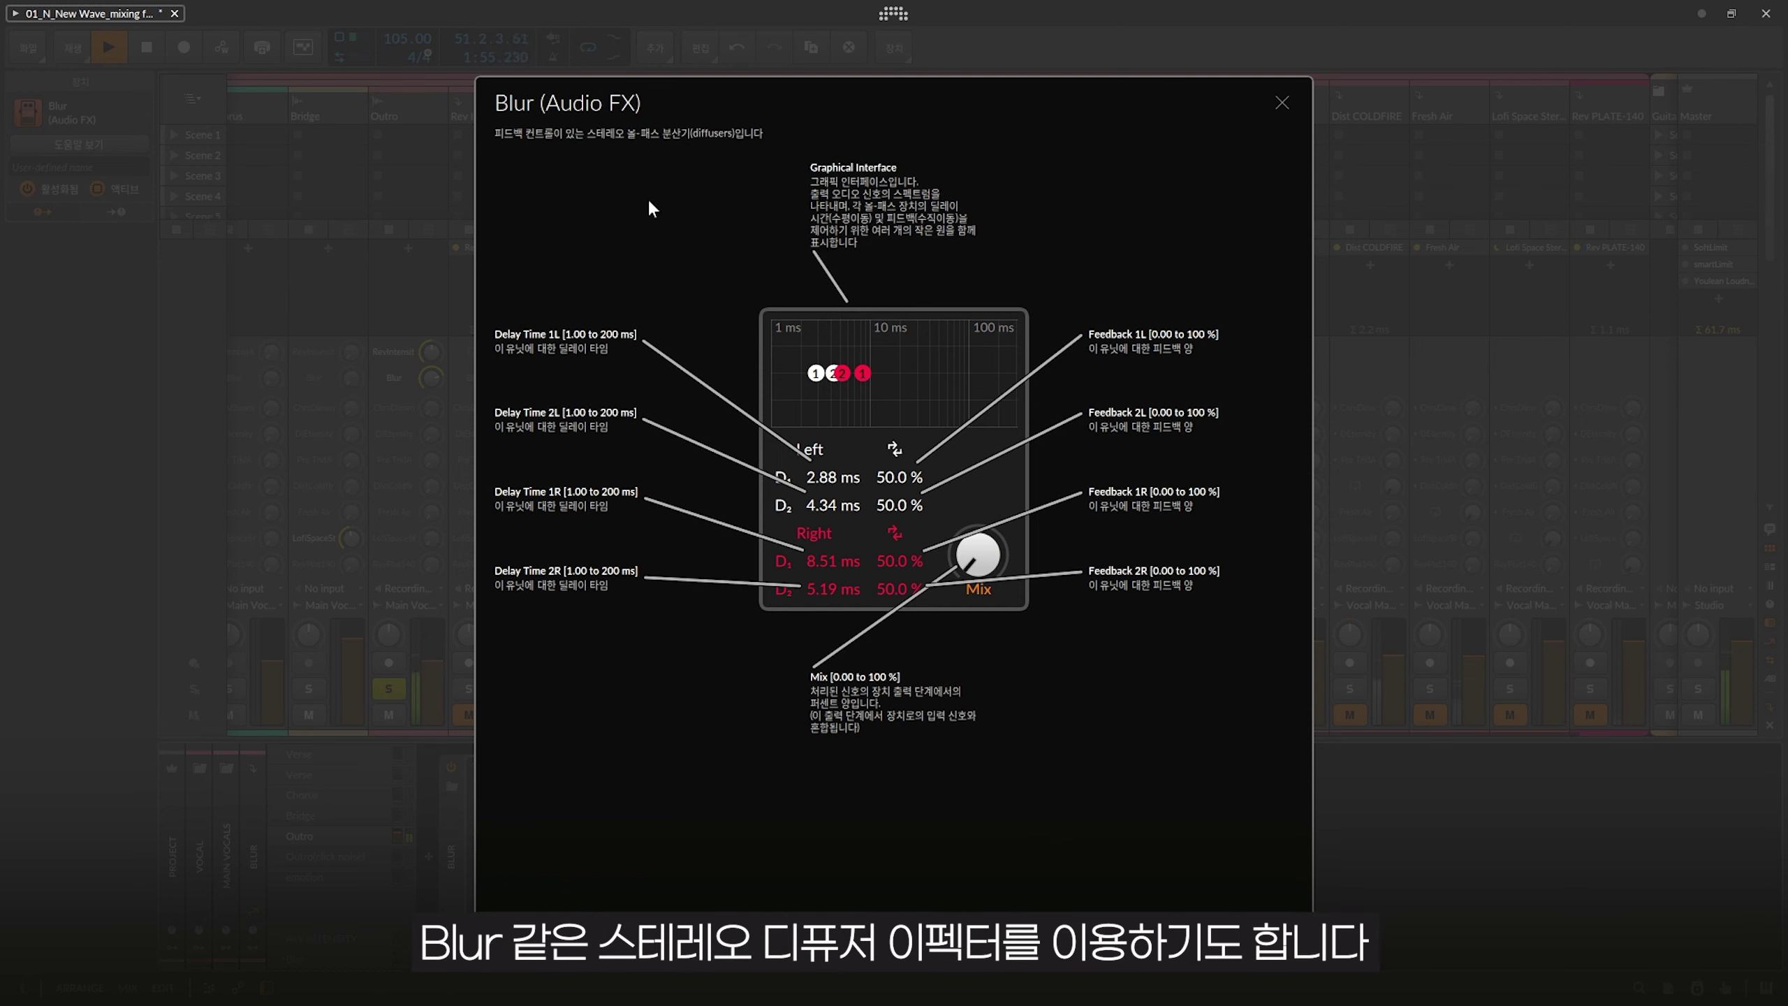
Close the Blur help page and toggle the Blur device to compare the Outro vocal's sense of space.
{"action": "left_click", "coordinate": [1281, 103]}
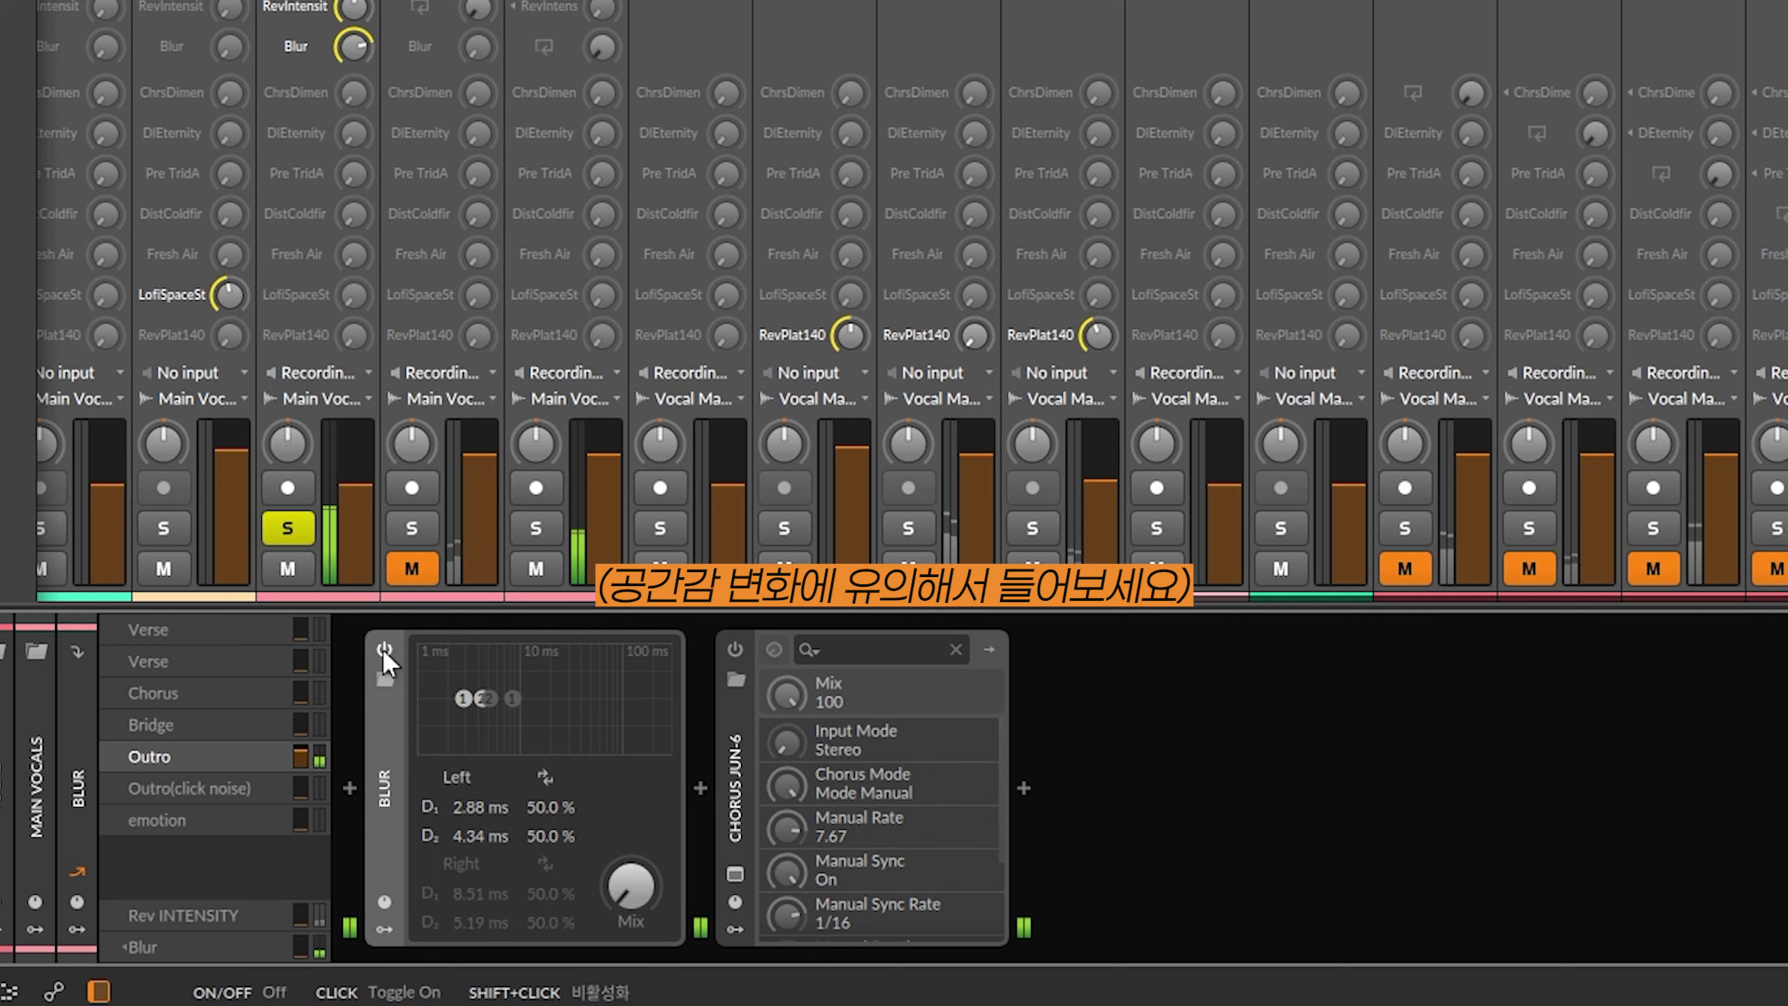
{"action": "left_click", "coordinate": [382, 649]}
{"action": "mouse_move", "coordinate": [630, 886]}
{"action": "left_mouse_down"}
{"action": "mouse_move", "coordinate": [631, 865]}
{"action": "mouse_move", "coordinate": [637, 898]}
{"action": "left_mouse_up"}
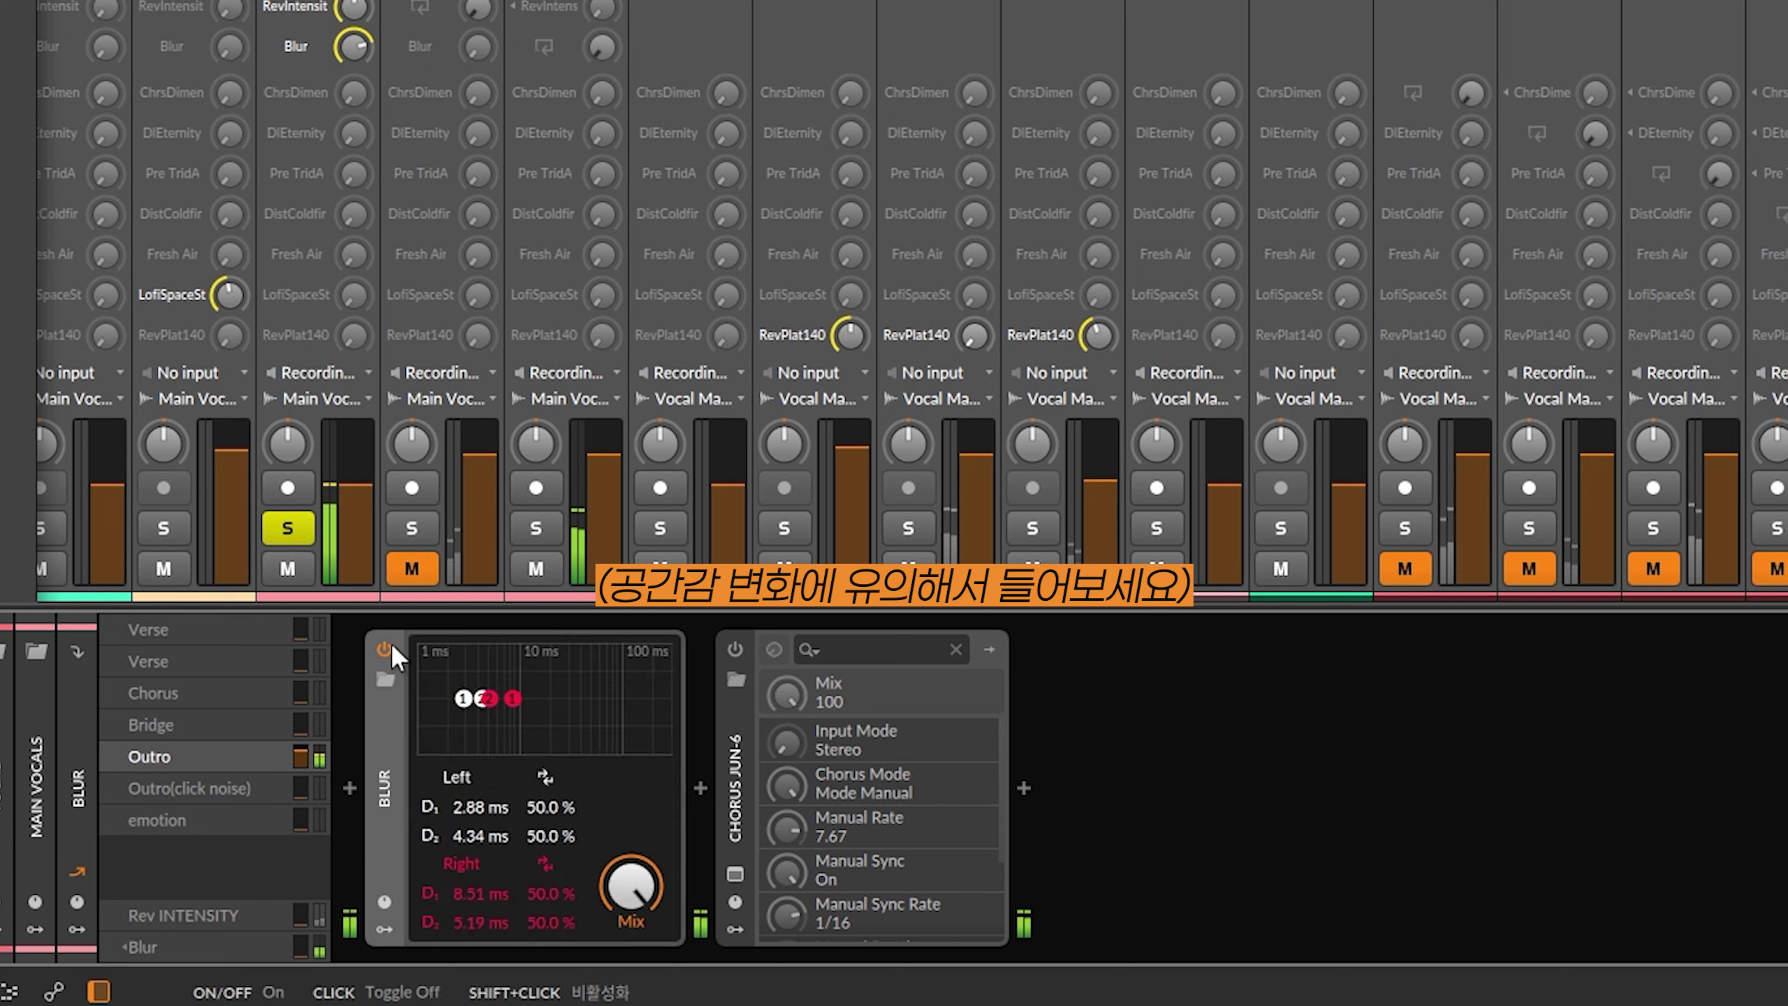
{"action": "left_click", "coordinate": [389, 643]}
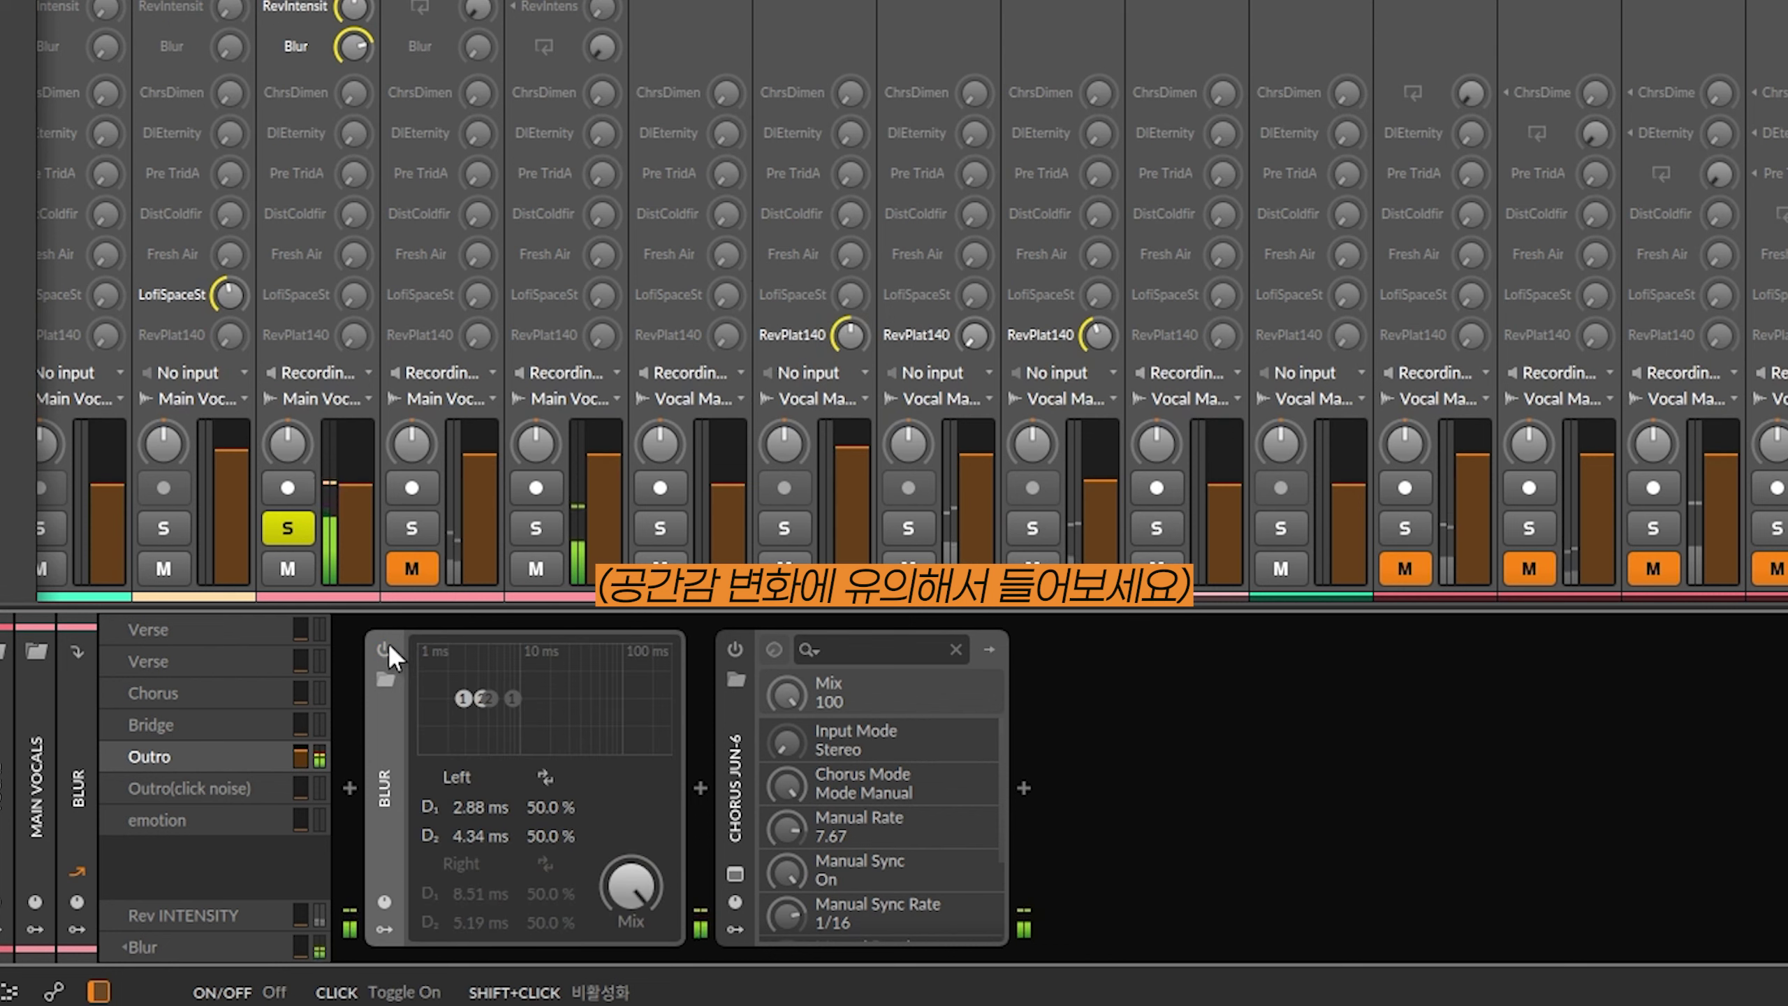
{"action": "left_click", "coordinate": [389, 643]}
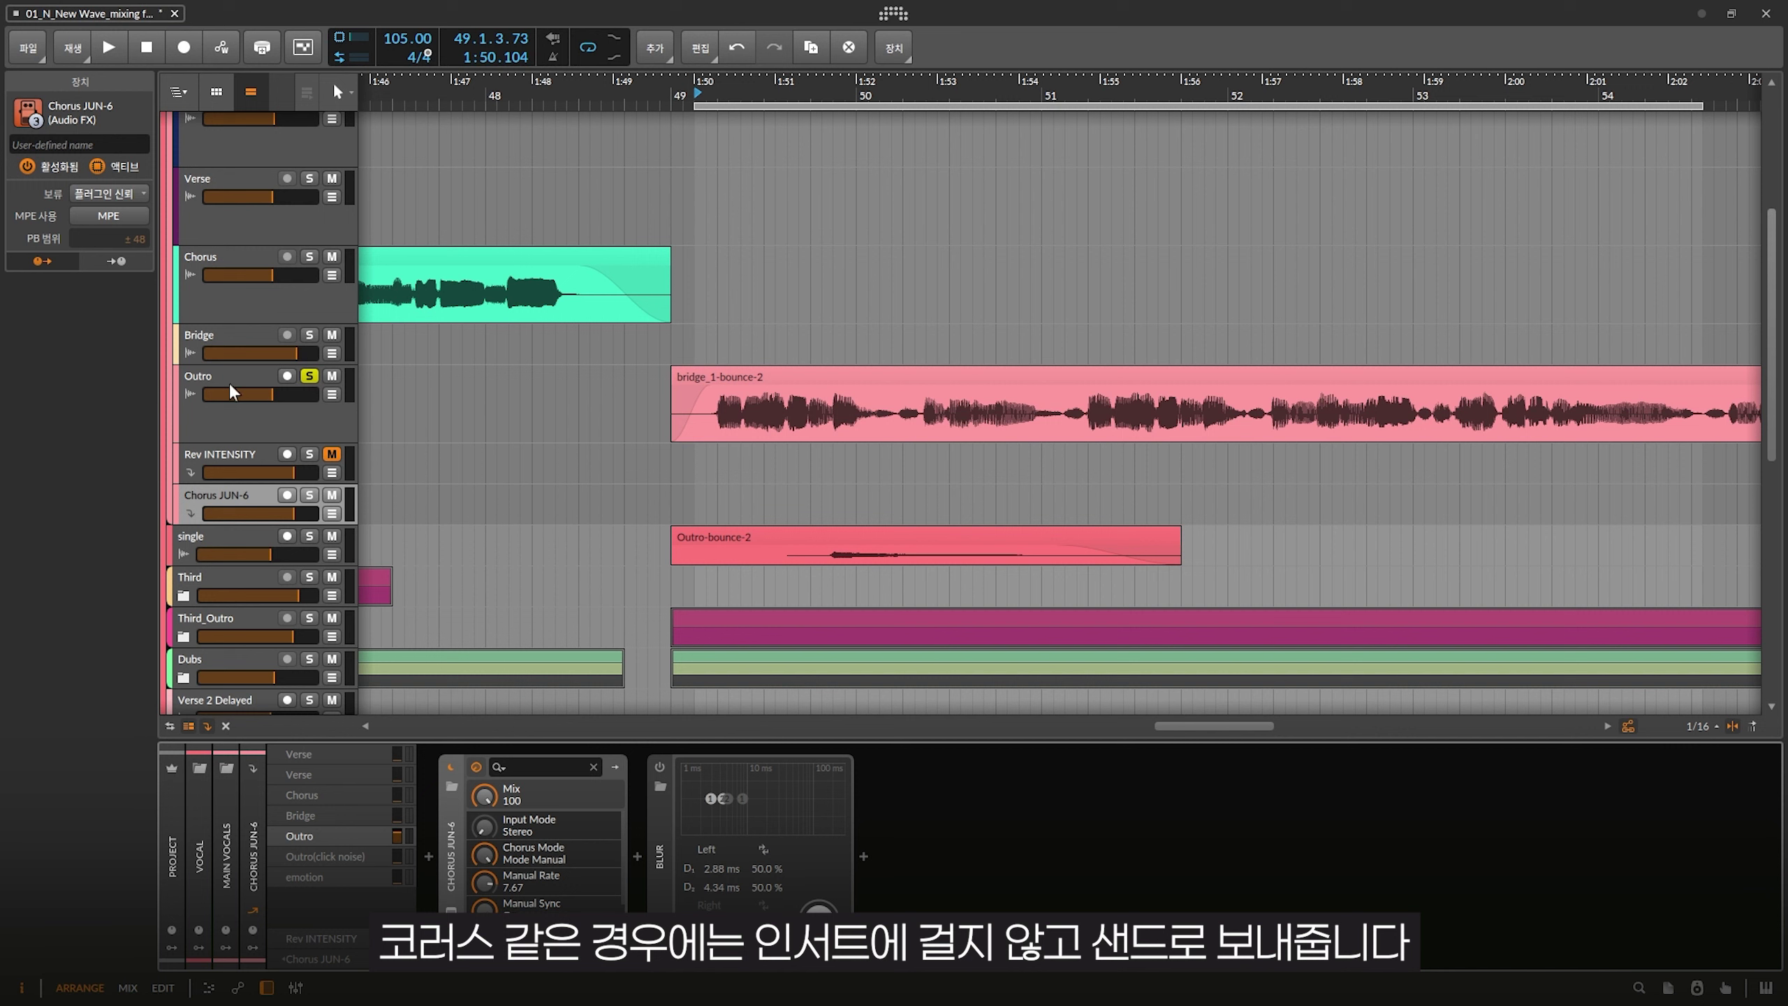
{"action": "left_click", "coordinate": [199, 504]}
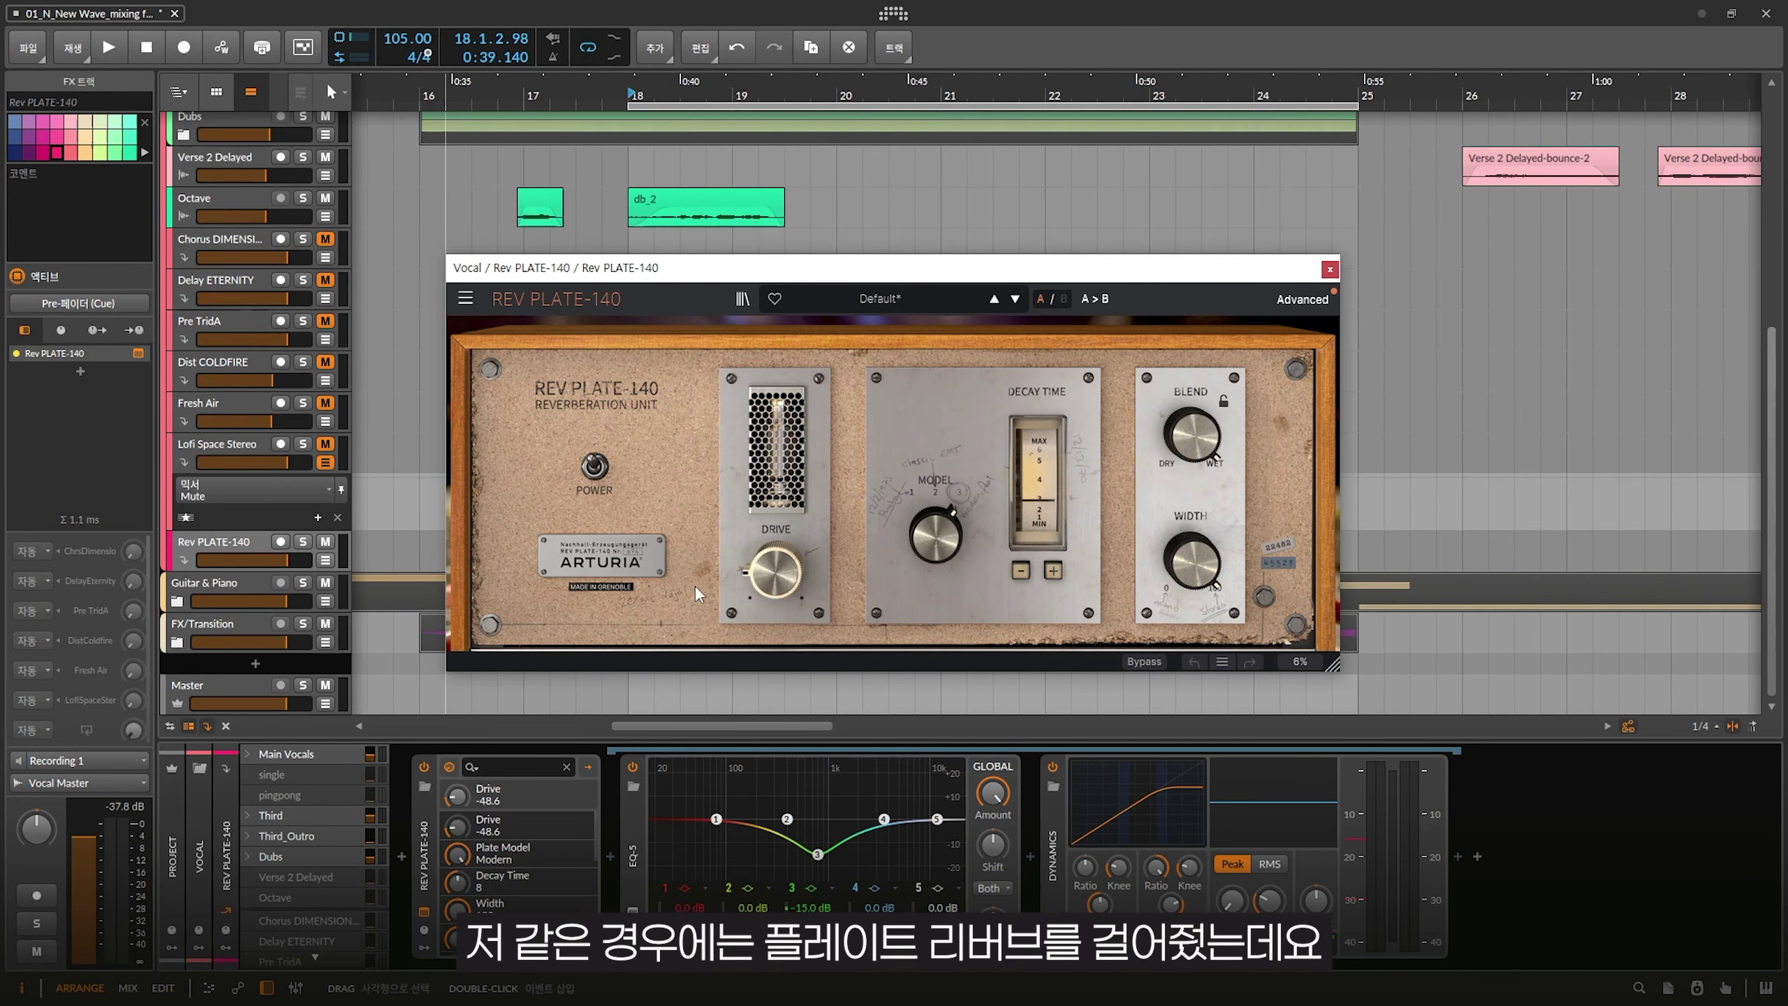
Play the section from bar 18 and briefly solo the Rev PLATE-140 effect track to hear the plate reverb.
{"action": "key", "text": "space"}
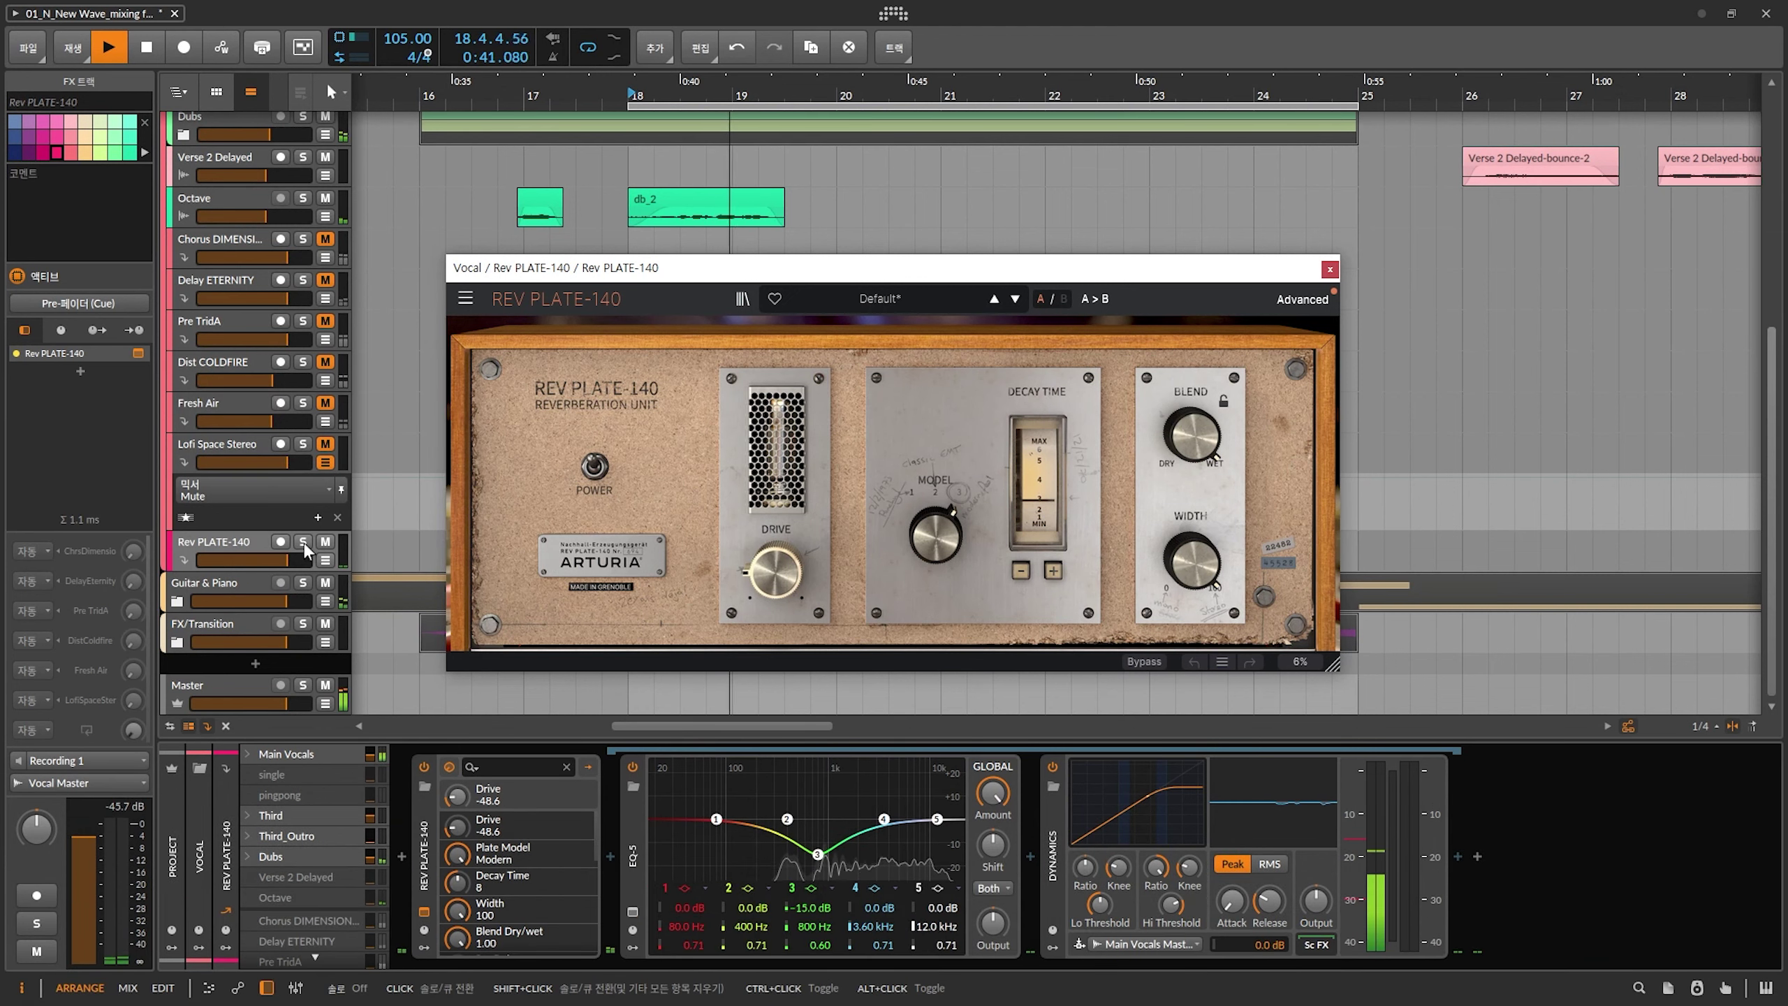
{"action": "scroll", "coordinate": [293, 375], "scroll_direction": "up", "scroll_amount": 3}
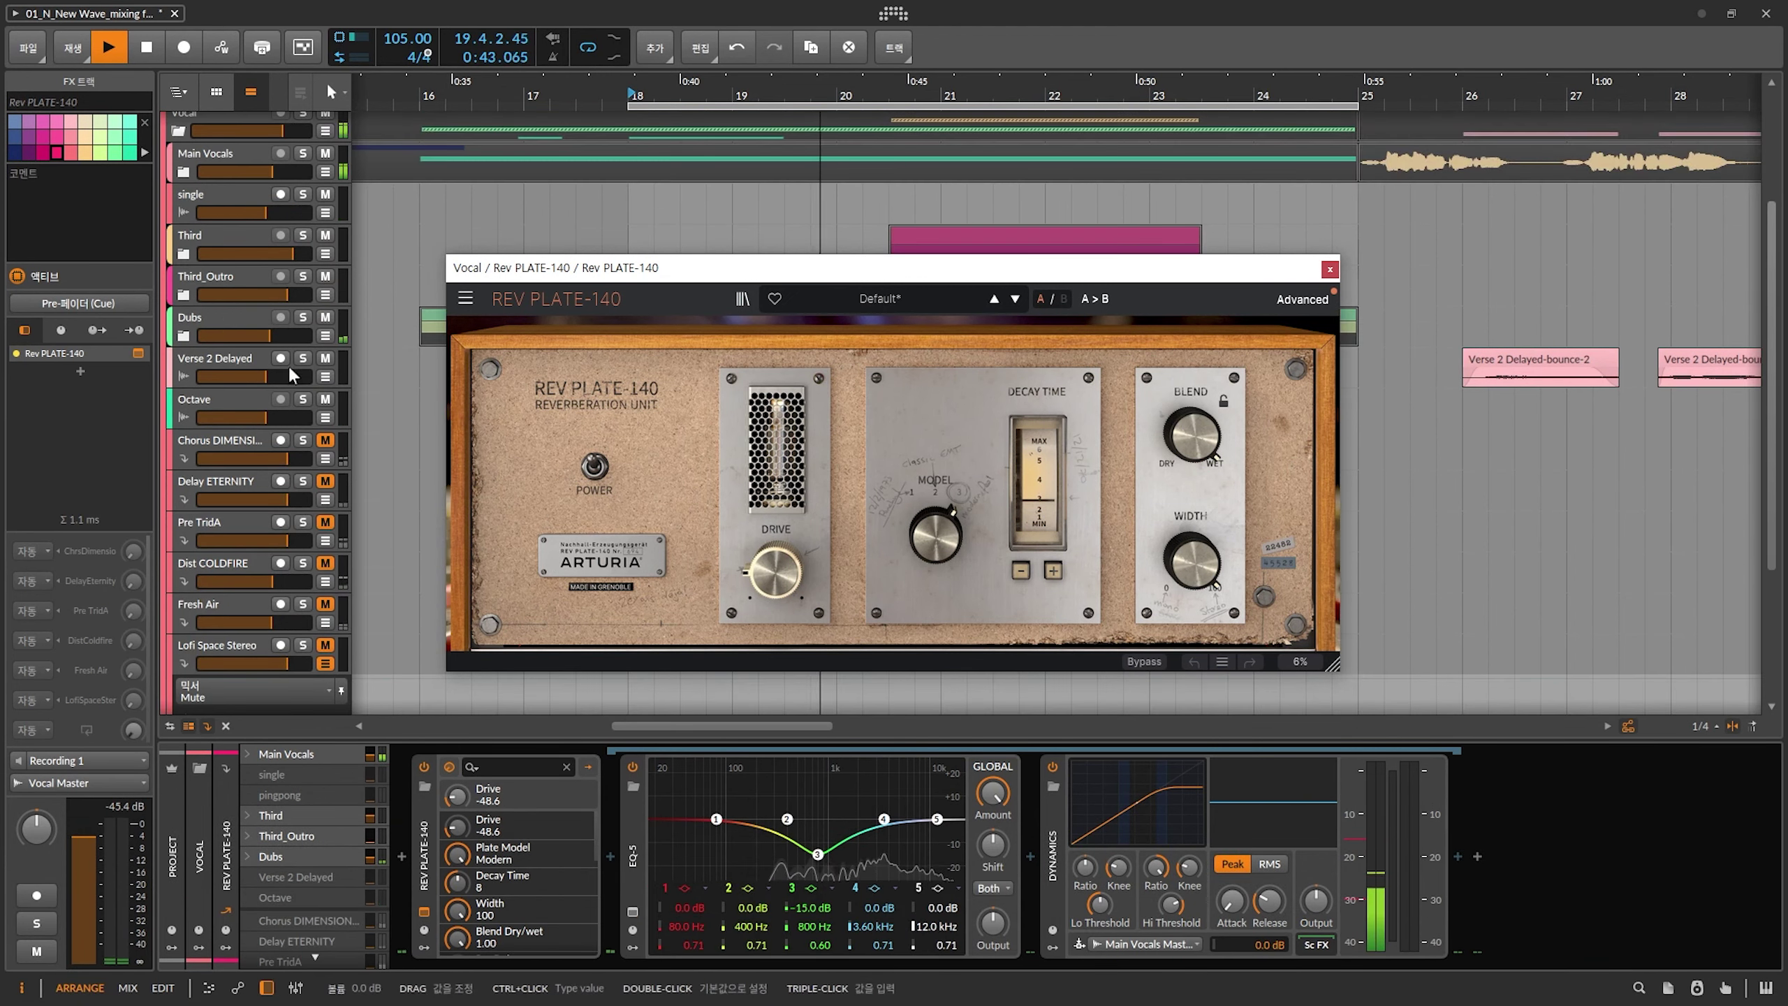
{"action": "scroll", "coordinate": [303, 303], "scroll_direction": "up", "scroll_amount": 2}
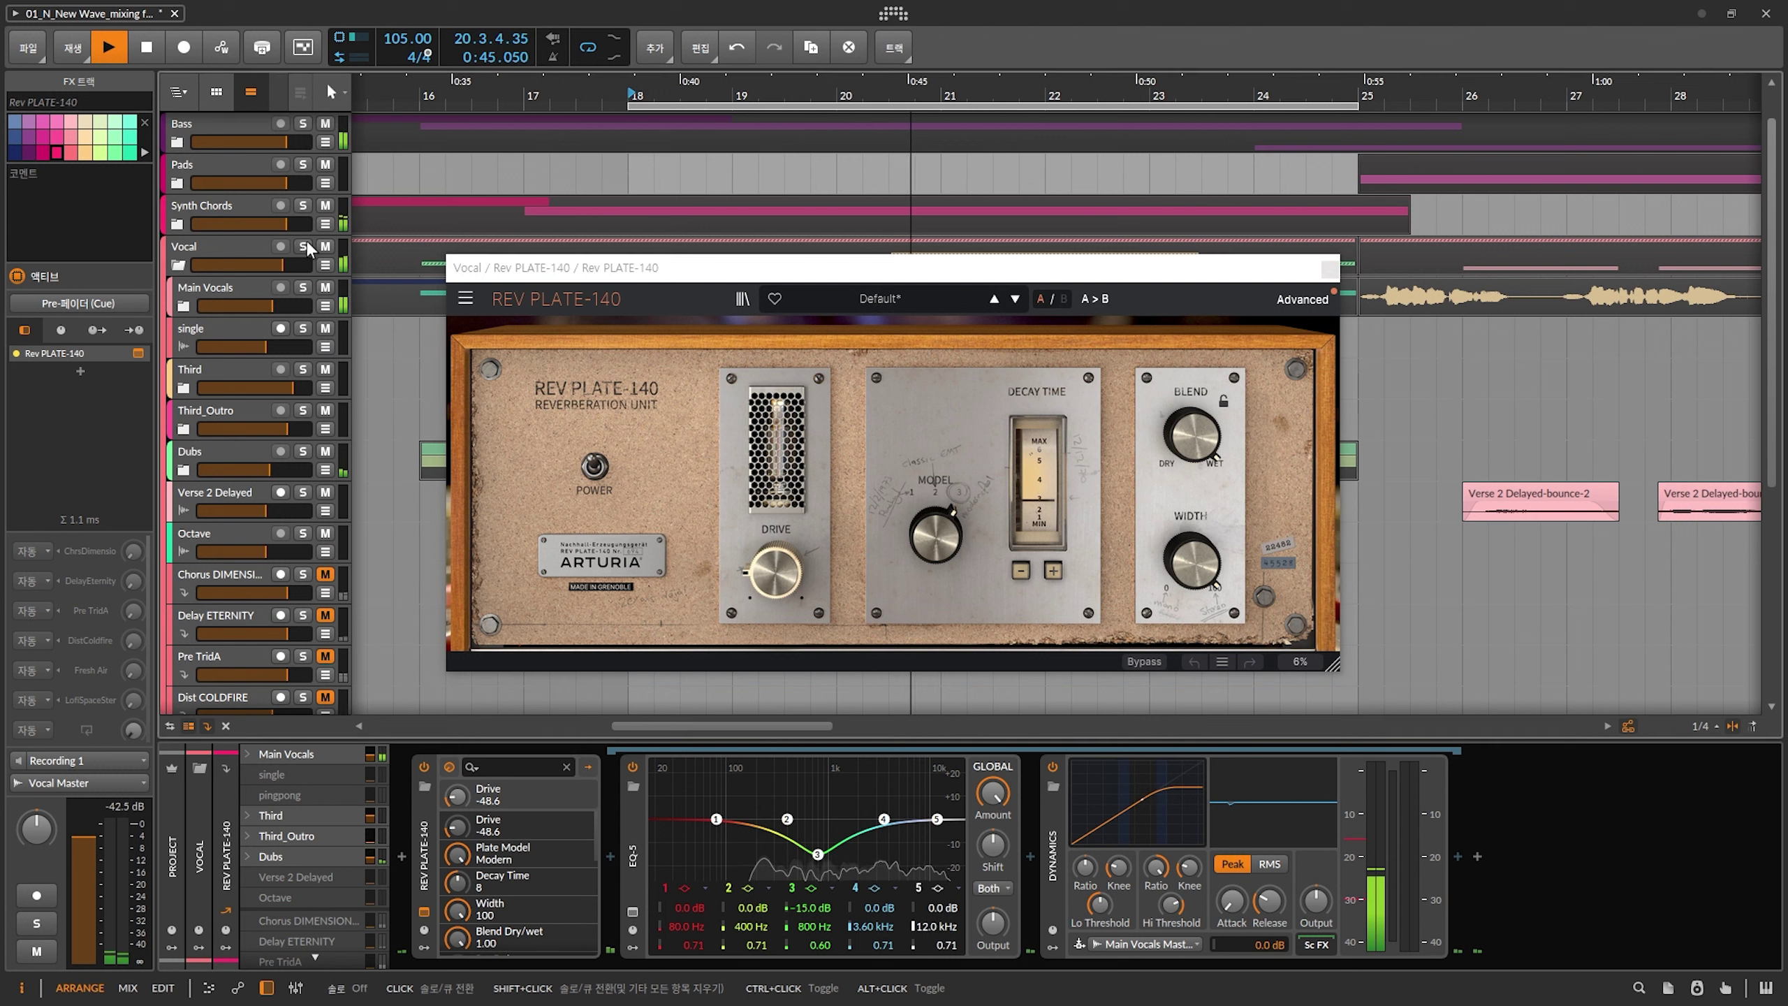
{"action": "scroll", "coordinate": [282, 463], "scroll_direction": "down", "scroll_amount": 4}
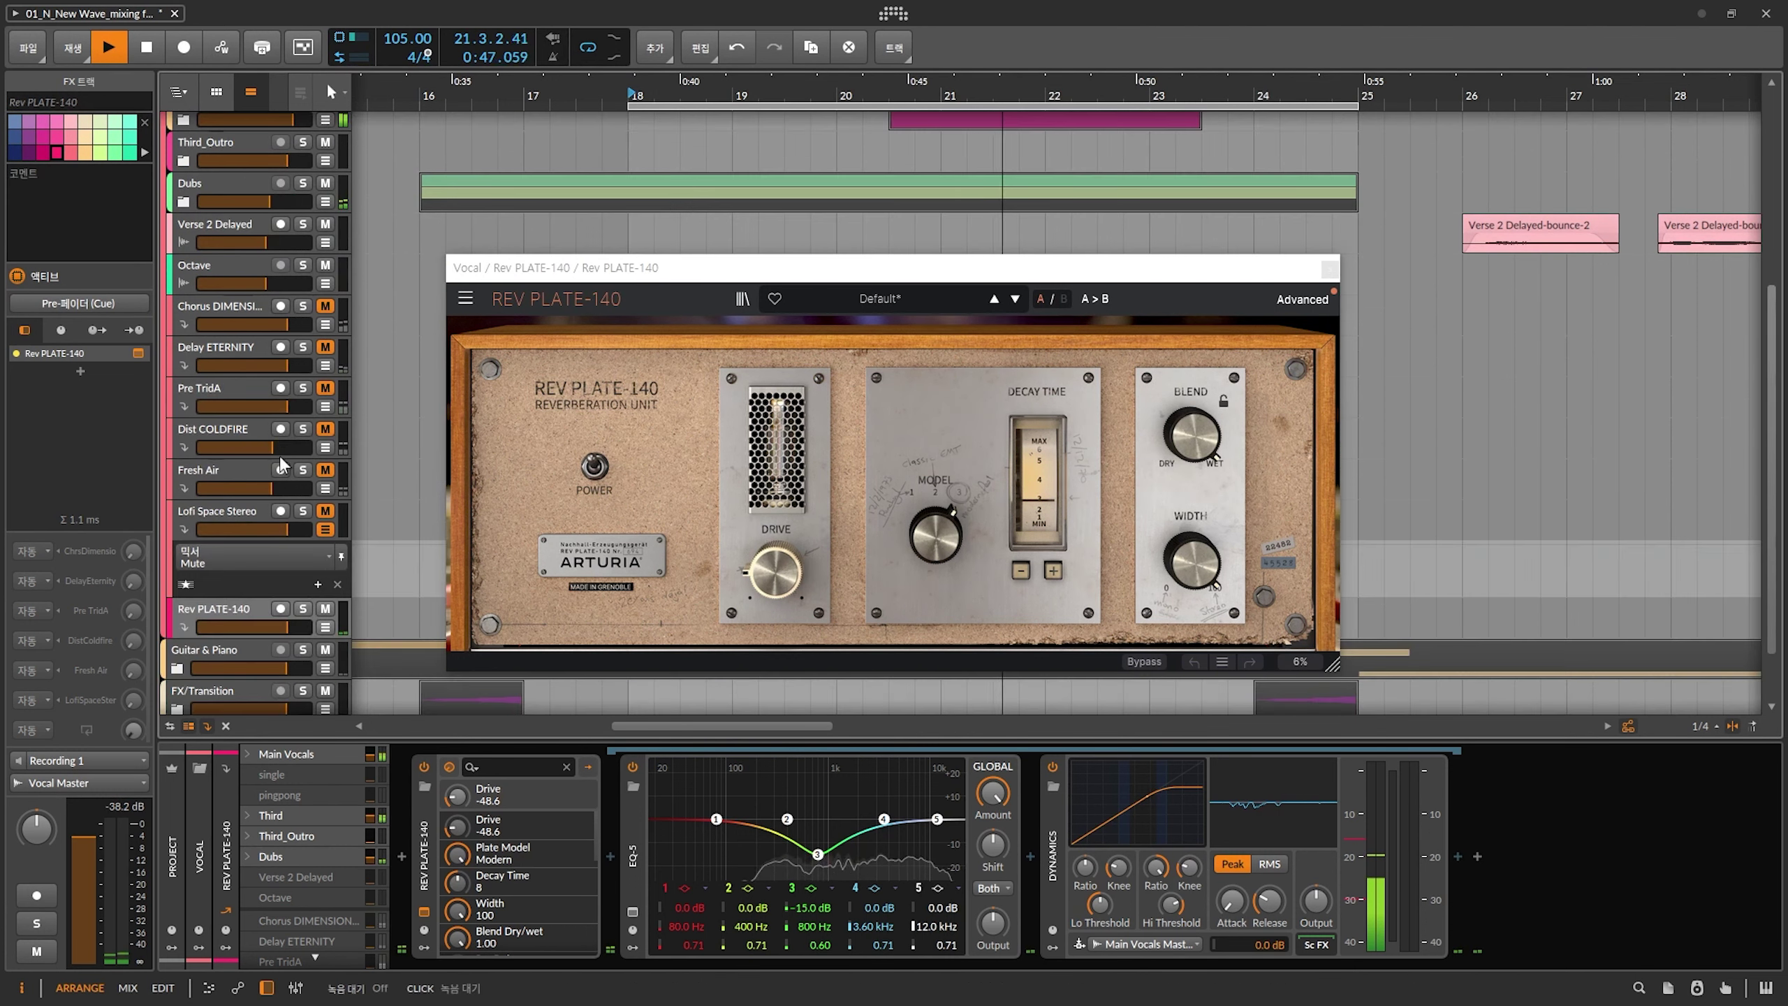
{"action": "left_click", "coordinate": [303, 609]}
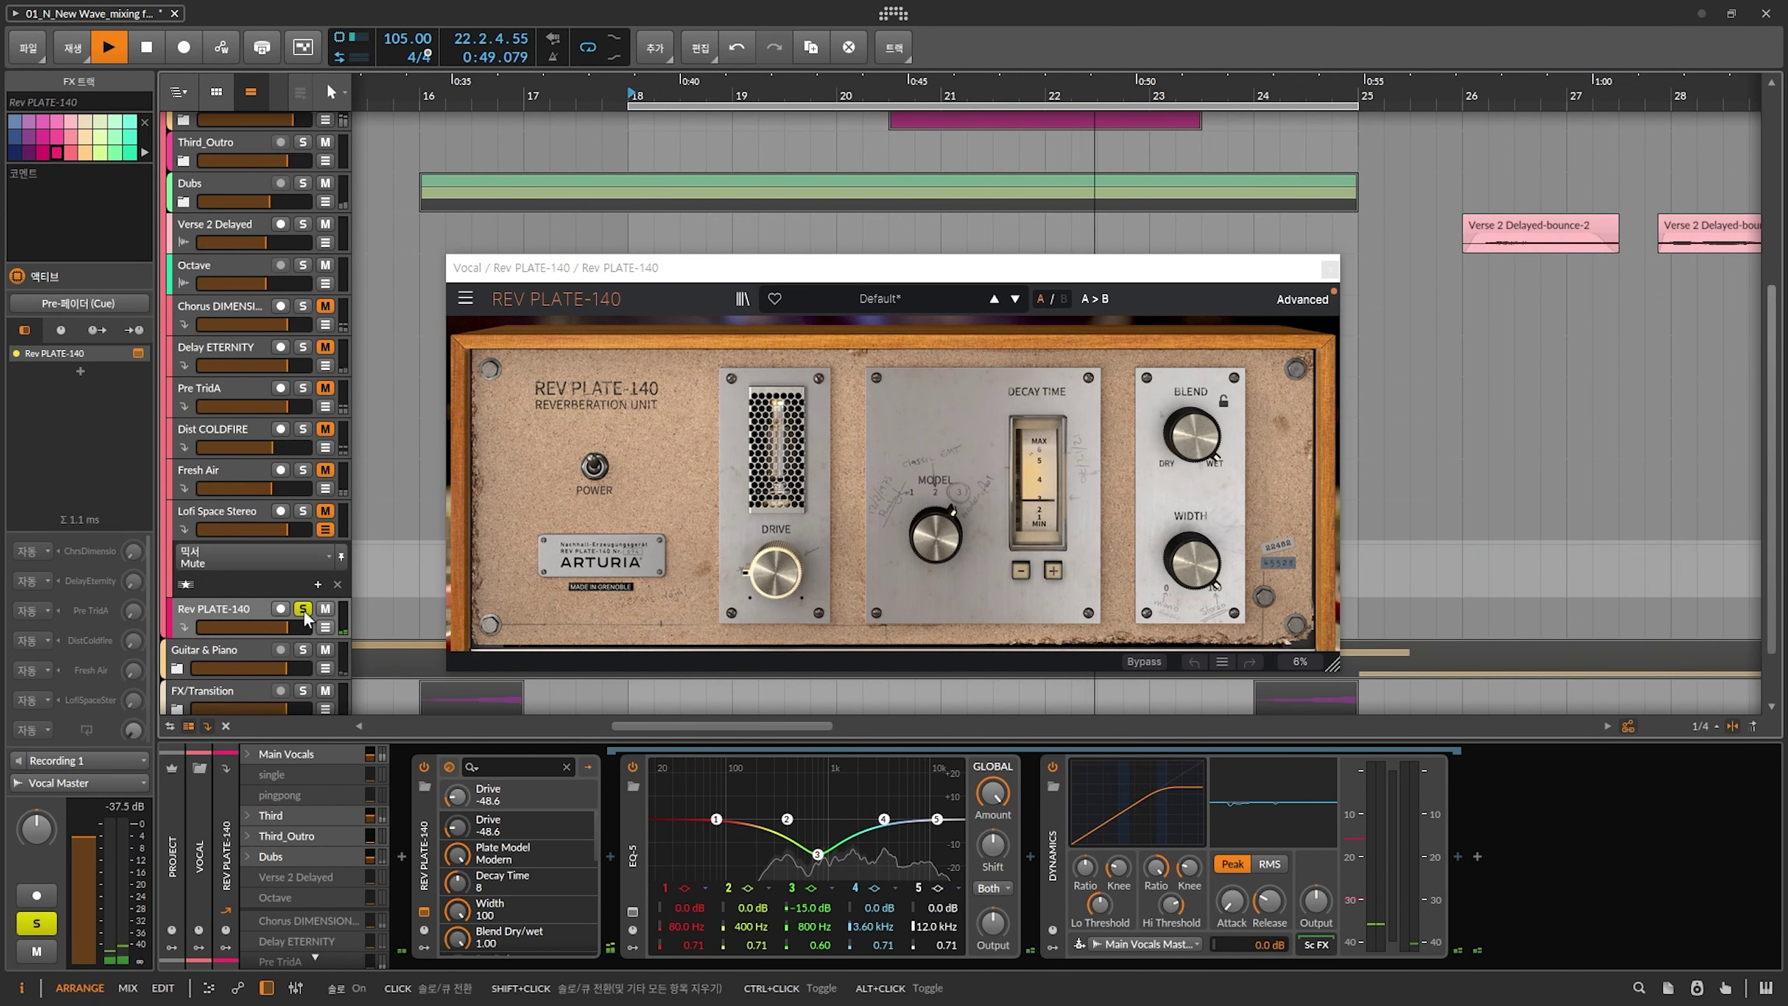
{"action": "left_click", "coordinate": [303, 609]}
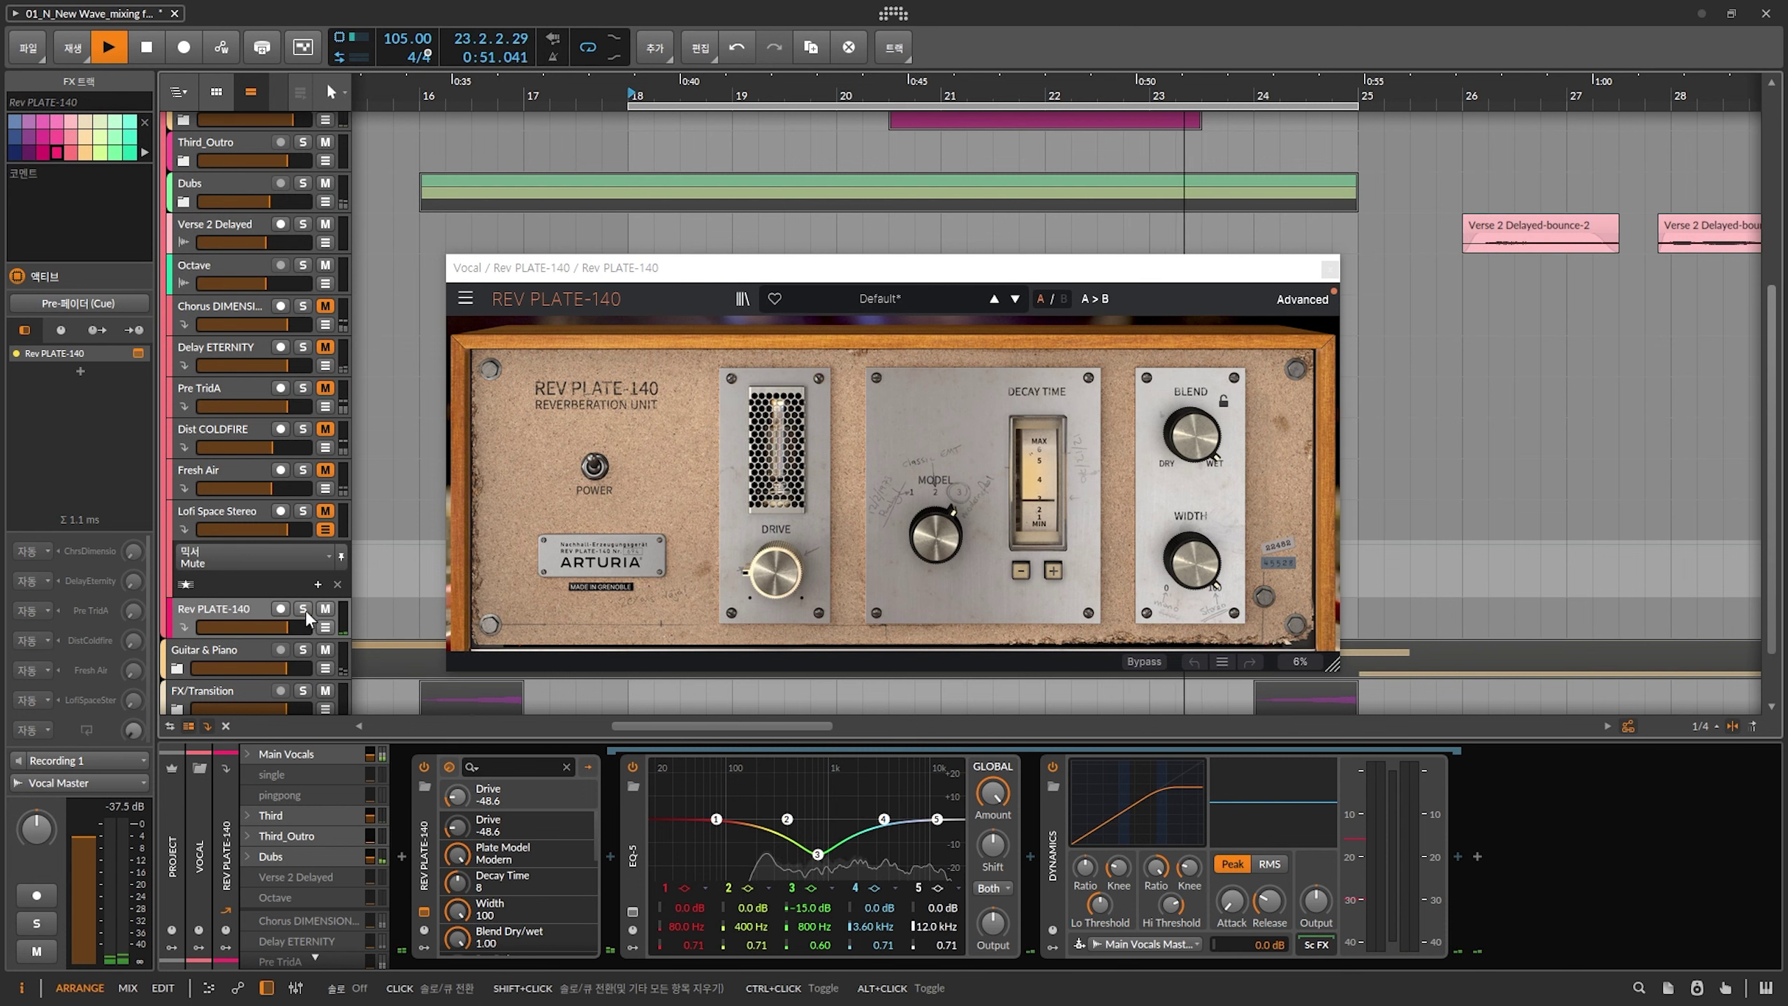
Solo the Vocal group to hear the vocals with the plate reverb, and stop playback.
{"action": "scroll", "coordinate": [307, 618], "scroll_direction": "up", "scroll_amount": 4}
{"action": "left_click", "coordinate": [303, 248]}
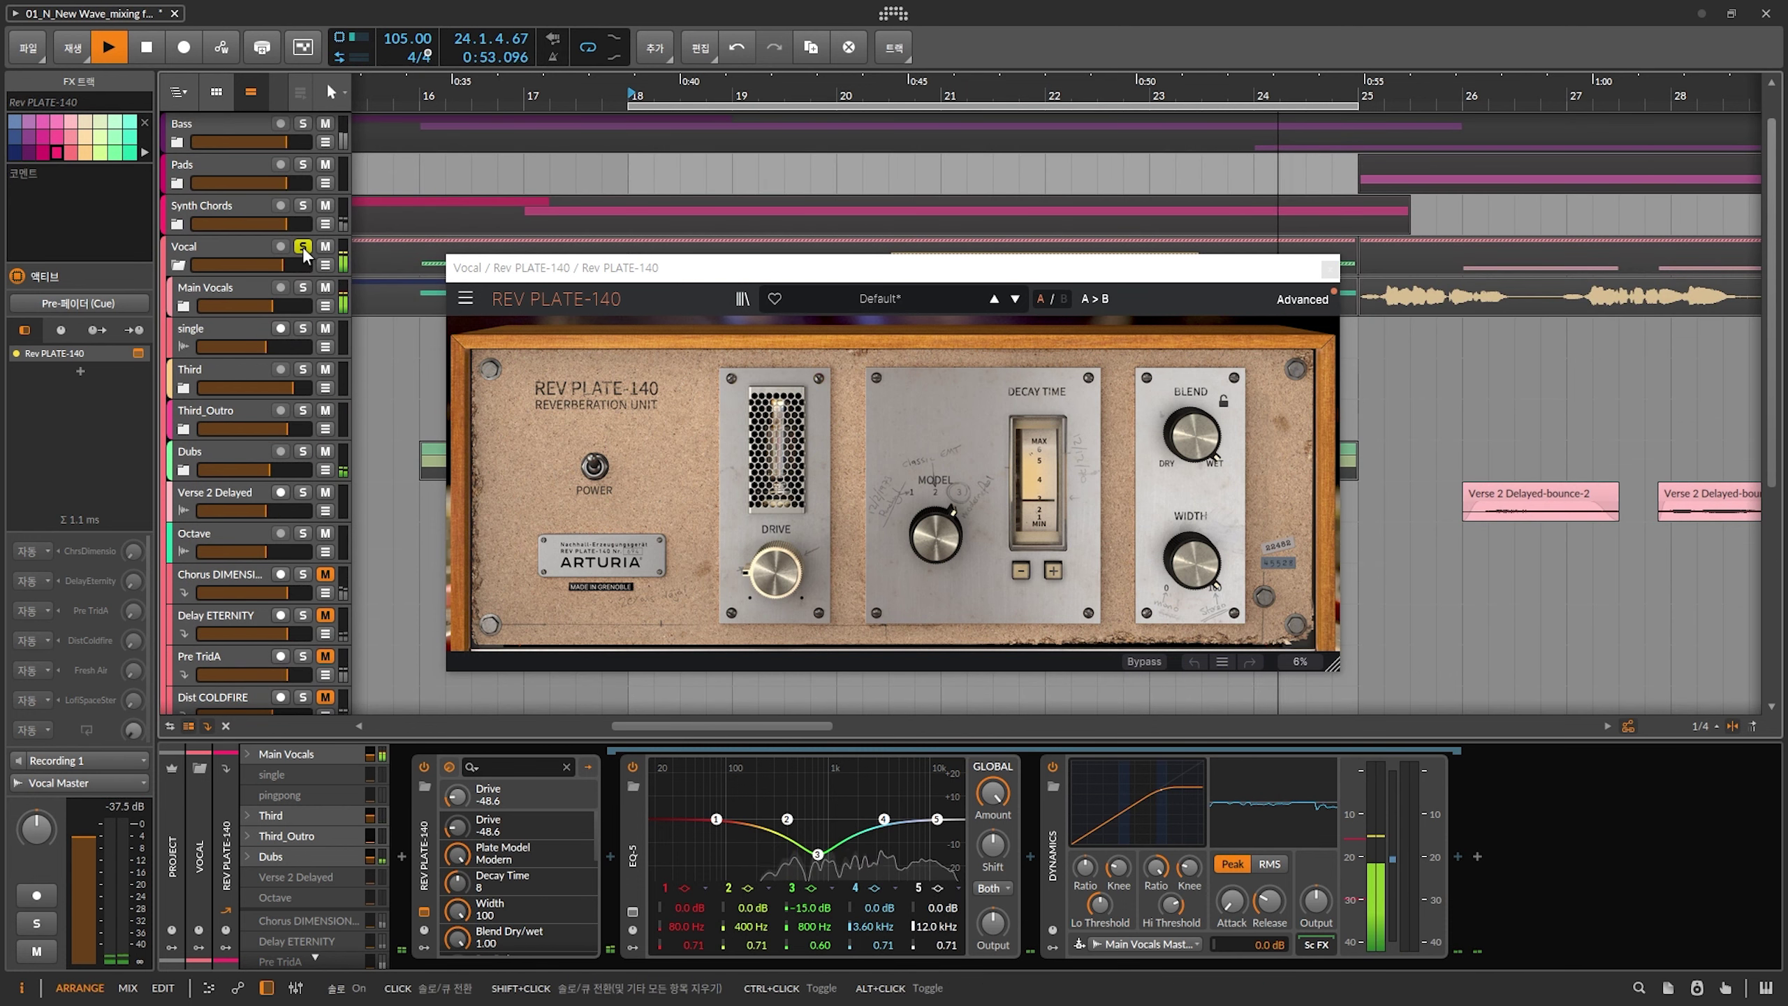
{"action": "key", "text": "space"}
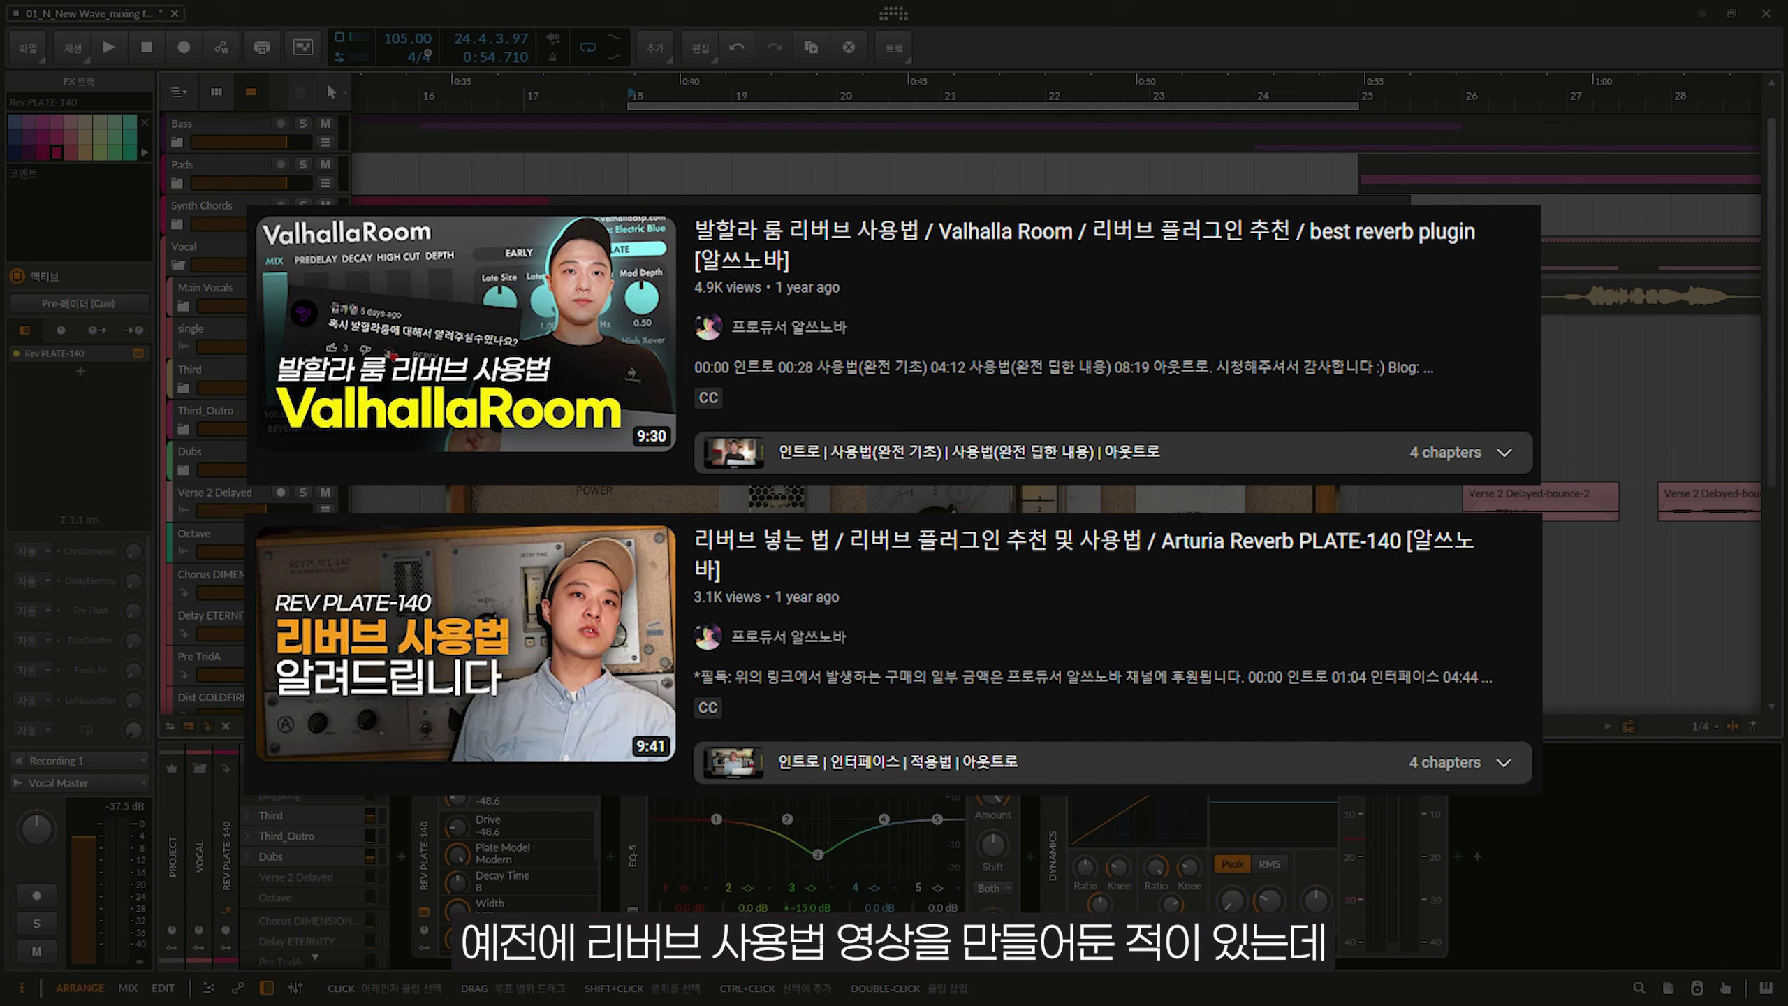
Compare the Rev PLATE-140 effect track with its Dynamics device switched off and back on.
{"action": "left_click", "coordinate": [638, 891]}
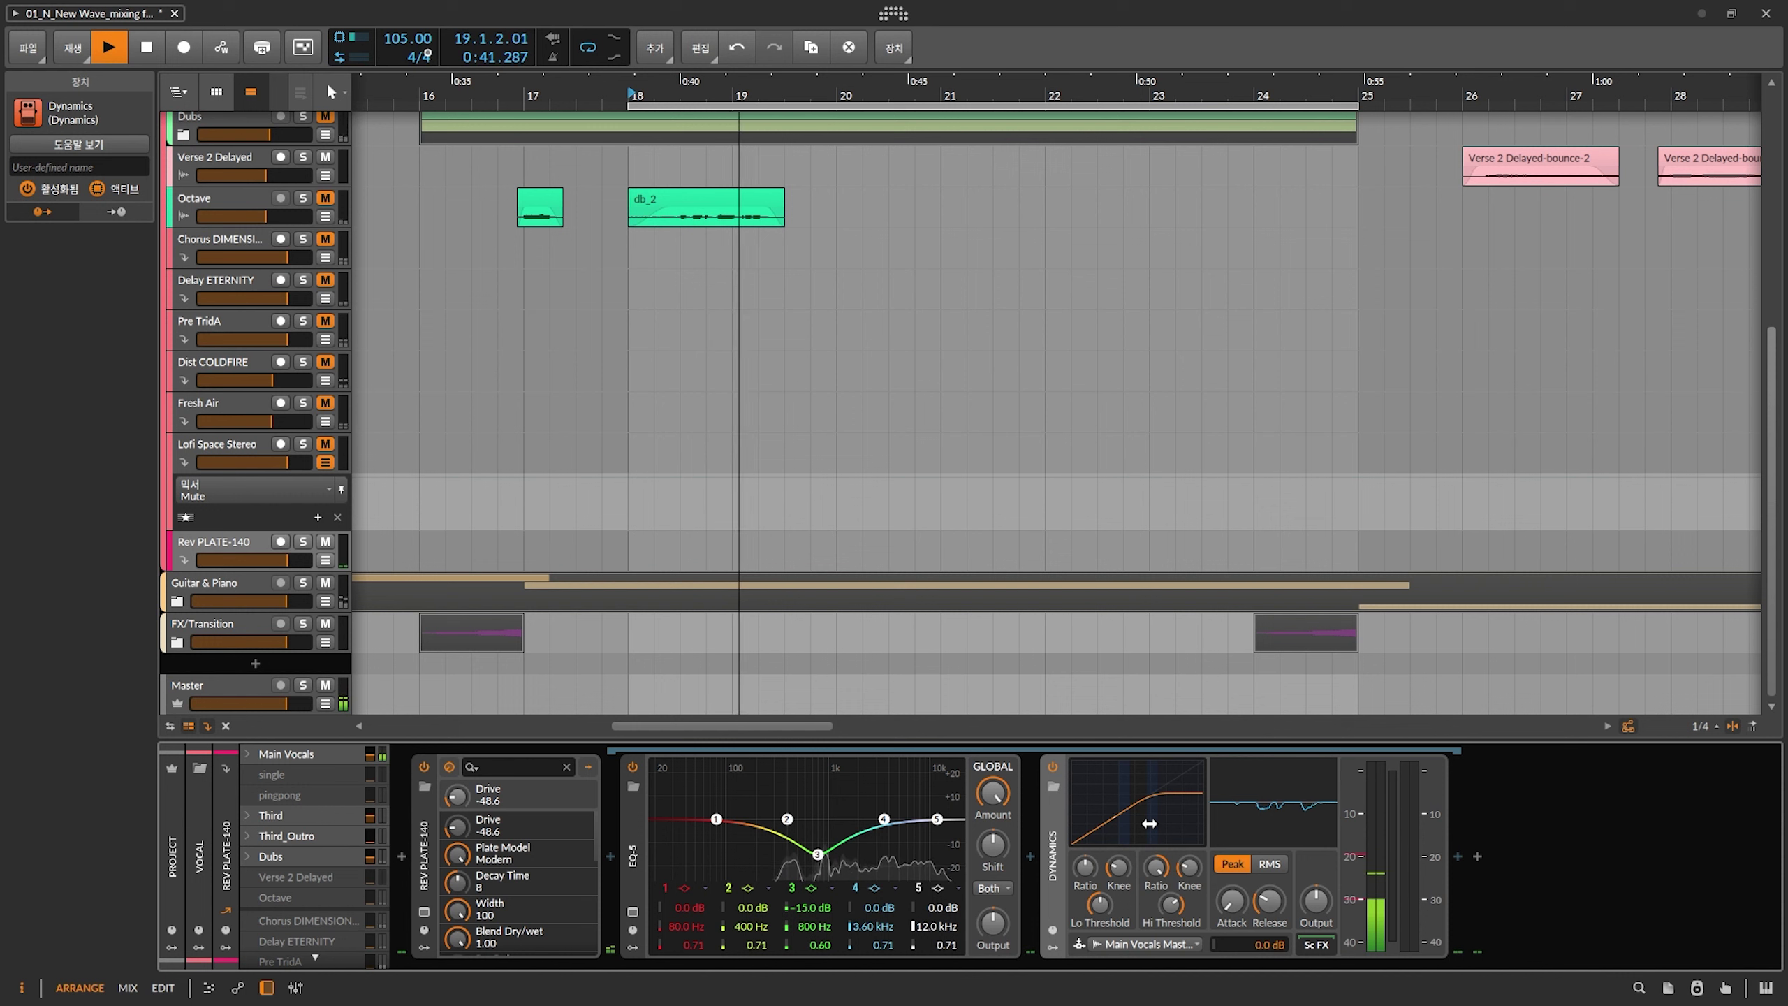
{"action": "left_click", "coordinate": [1053, 767]}
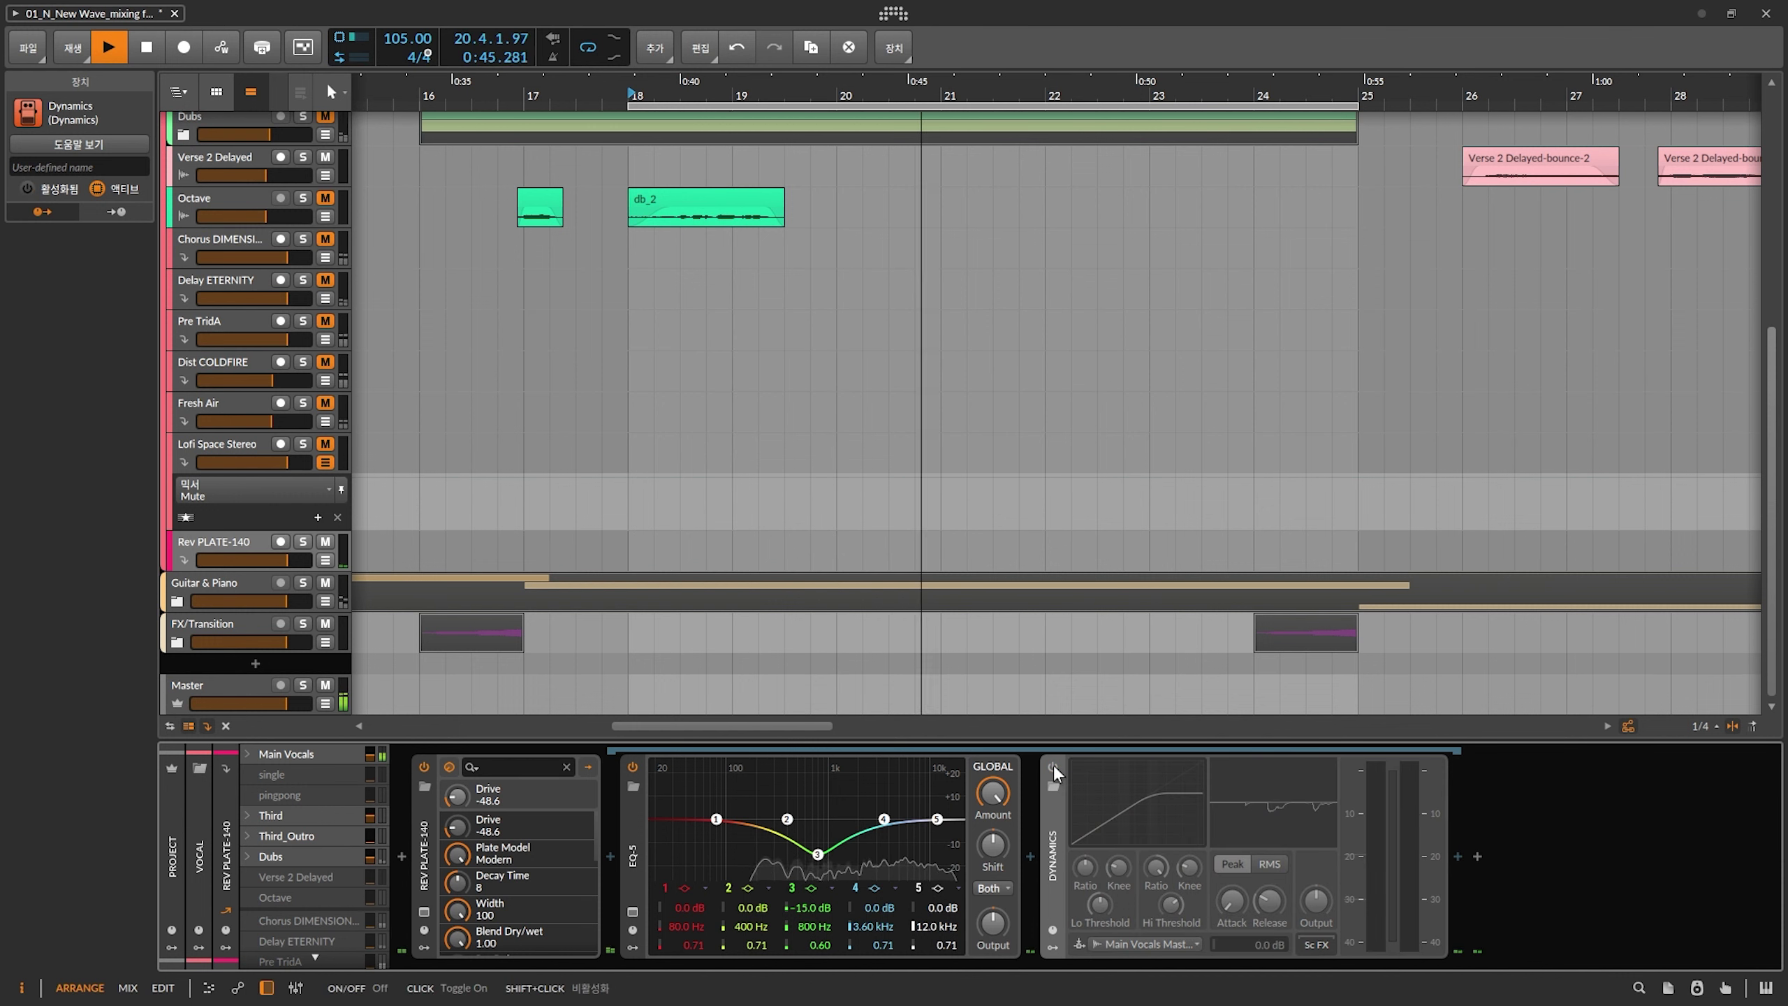
{"action": "left_click", "coordinate": [1053, 768]}
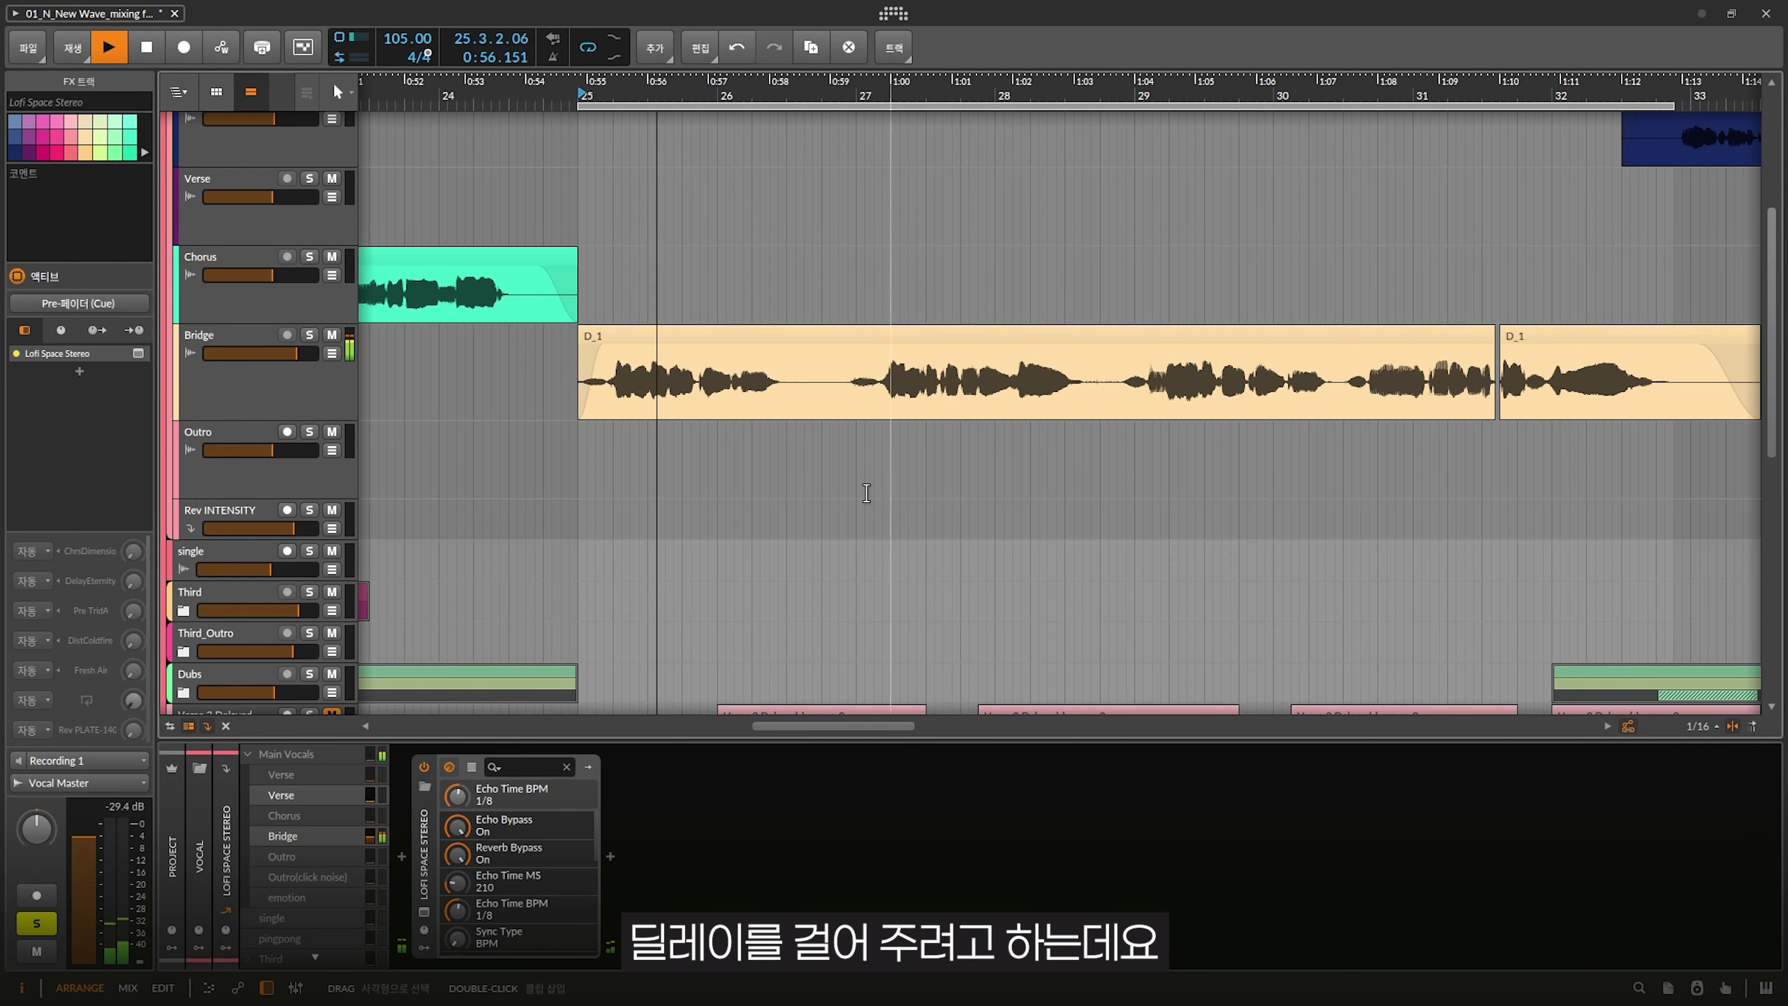
Listen to the Bridge vocal through Lofi Space Stereo while toggling the plug-in's Echo and Reverb sections for comparison.
{"action": "scroll", "coordinate": [395, 233], "scroll_direction": "up", "scroll_amount": 3}
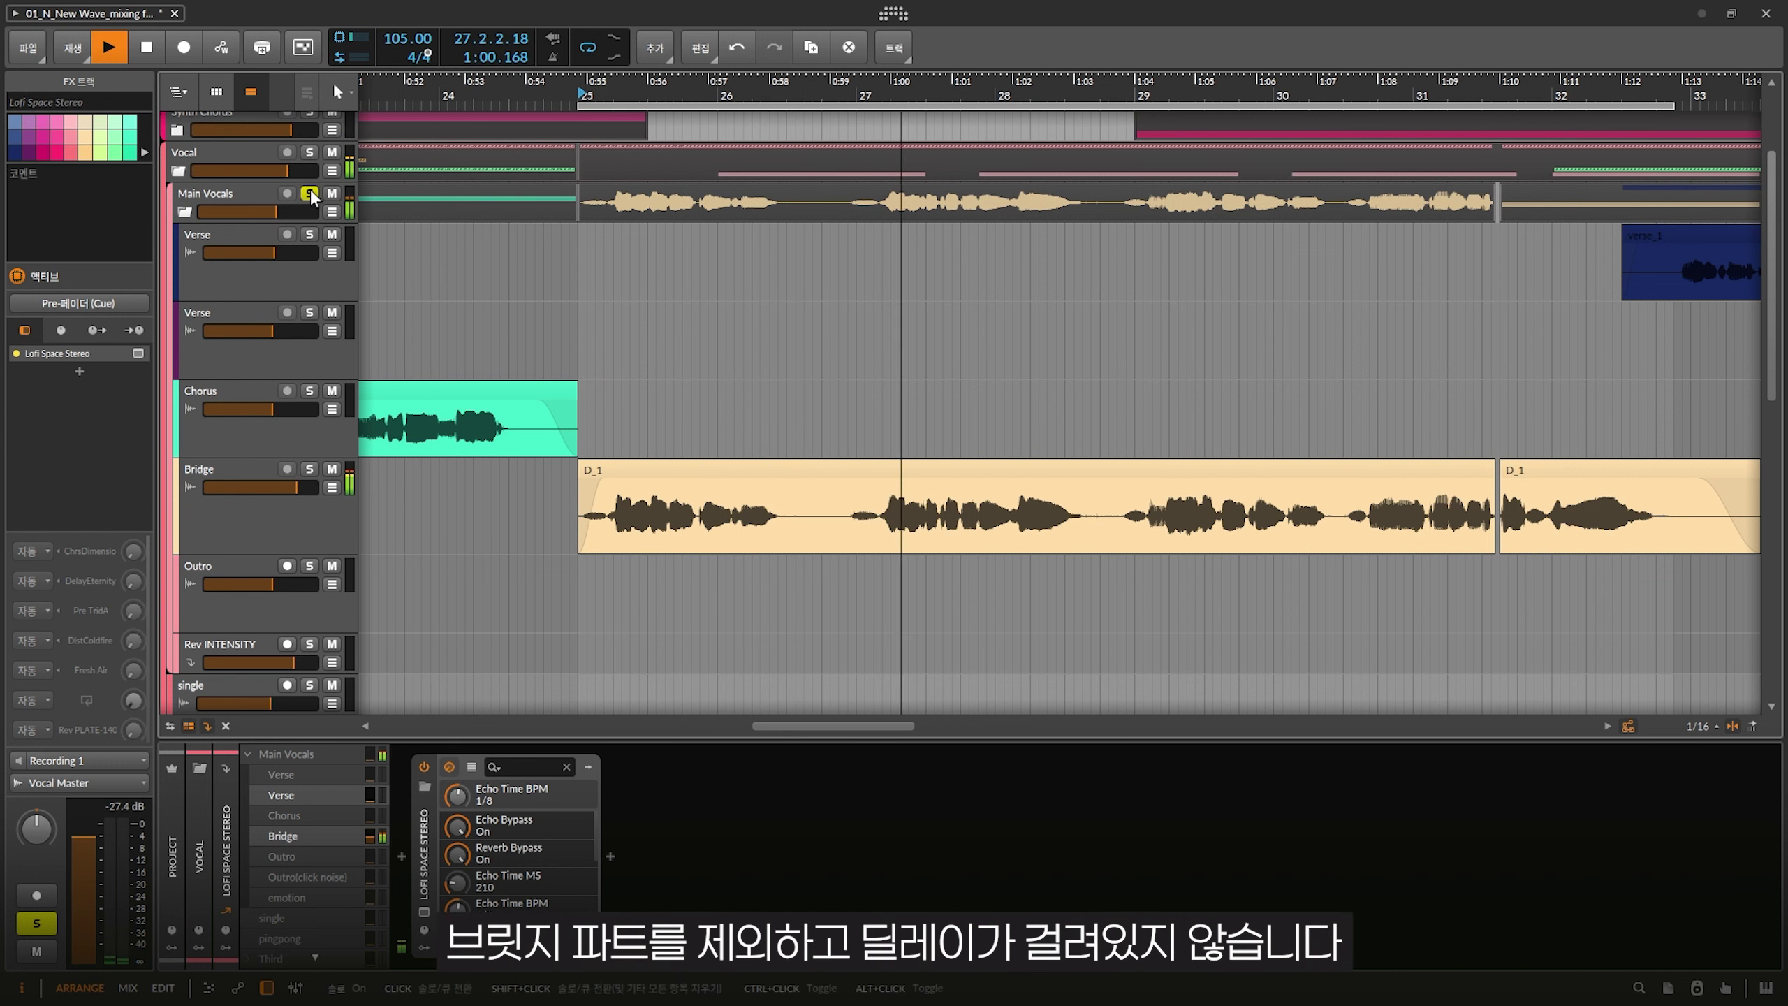
{"action": "scroll", "coordinate": [410, 587], "scroll_direction": "down", "scroll_amount": 5}
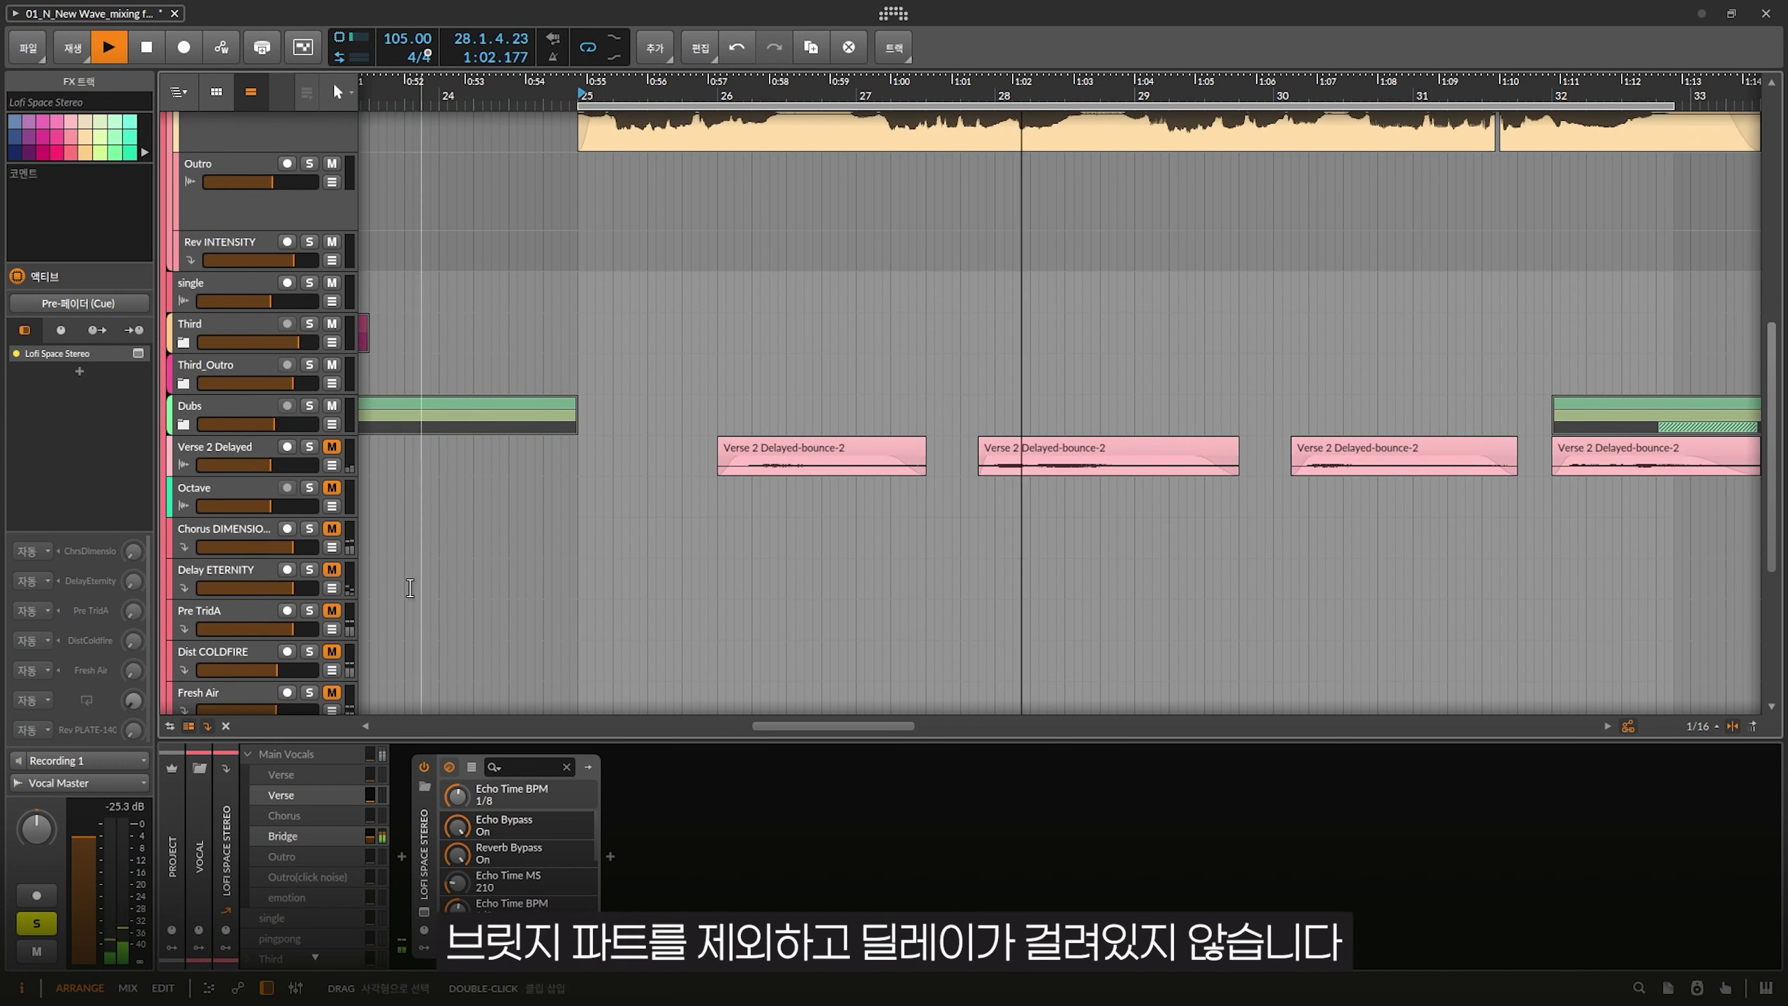
{"action": "scroll", "coordinate": [410, 588], "scroll_direction": "down", "scroll_amount": 3}
{"action": "scroll", "coordinate": [539, 480], "scroll_direction": "up", "scroll_amount": 6}
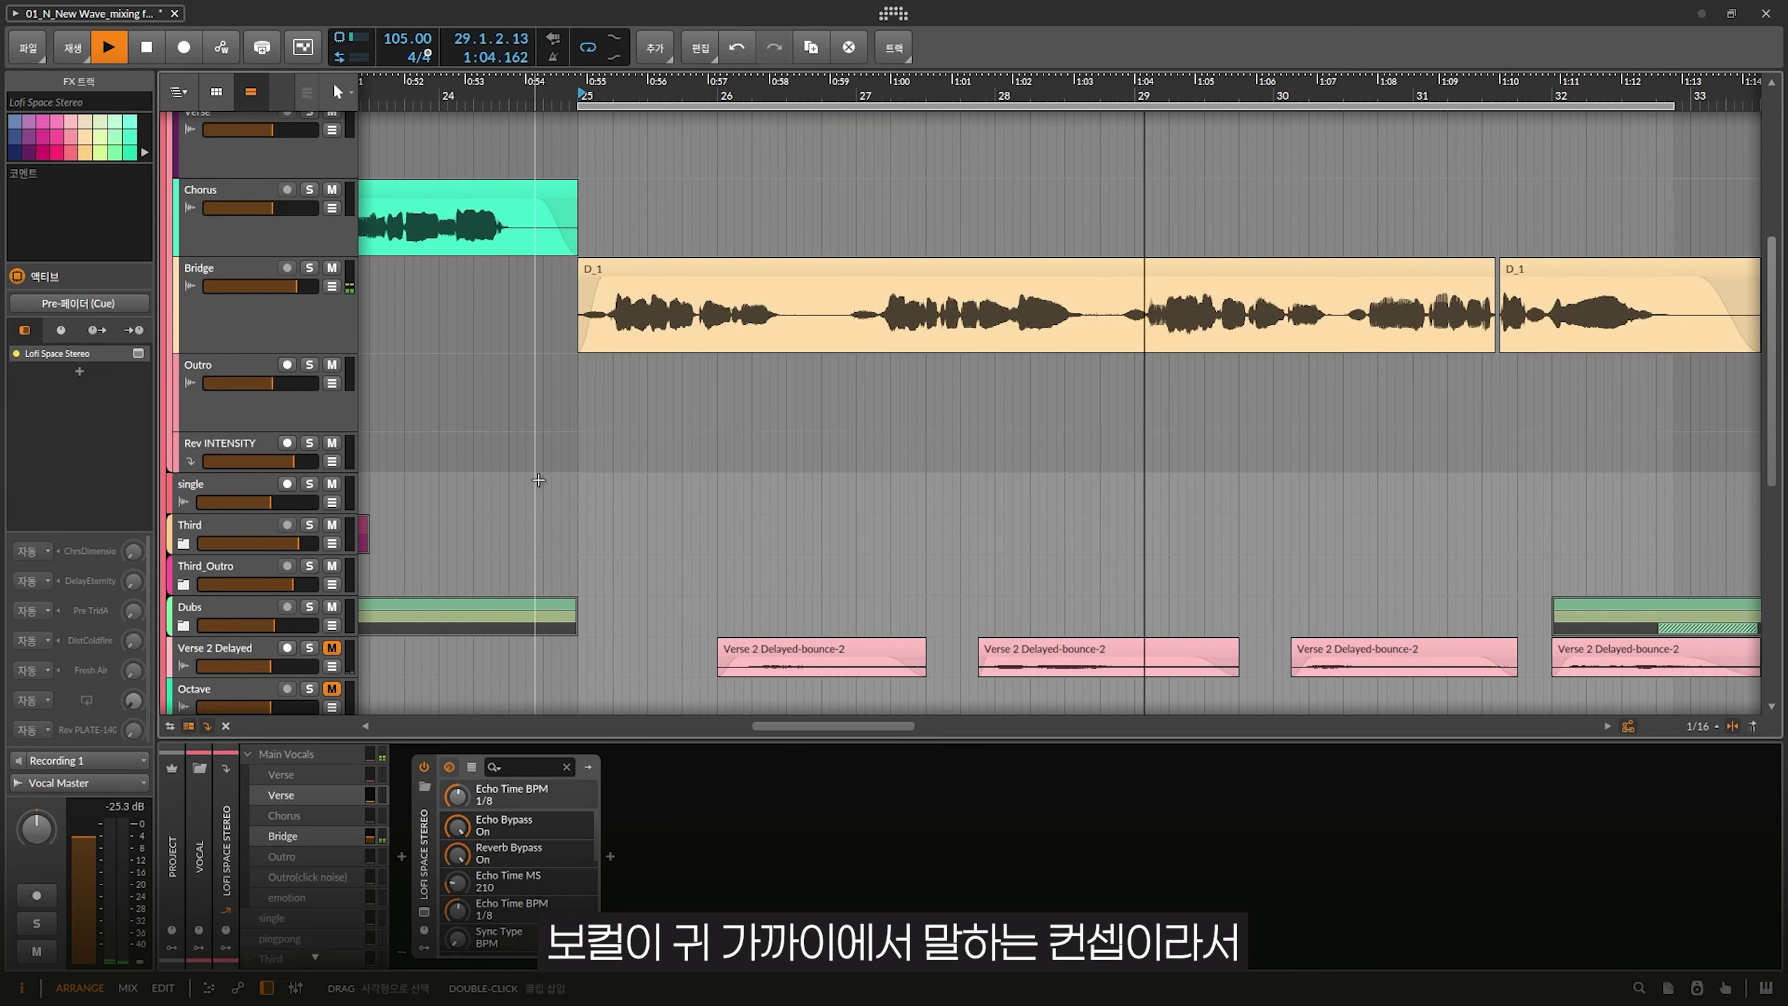
{"action": "scroll", "coordinate": [539, 480], "scroll_direction": "up", "scroll_amount": 3}
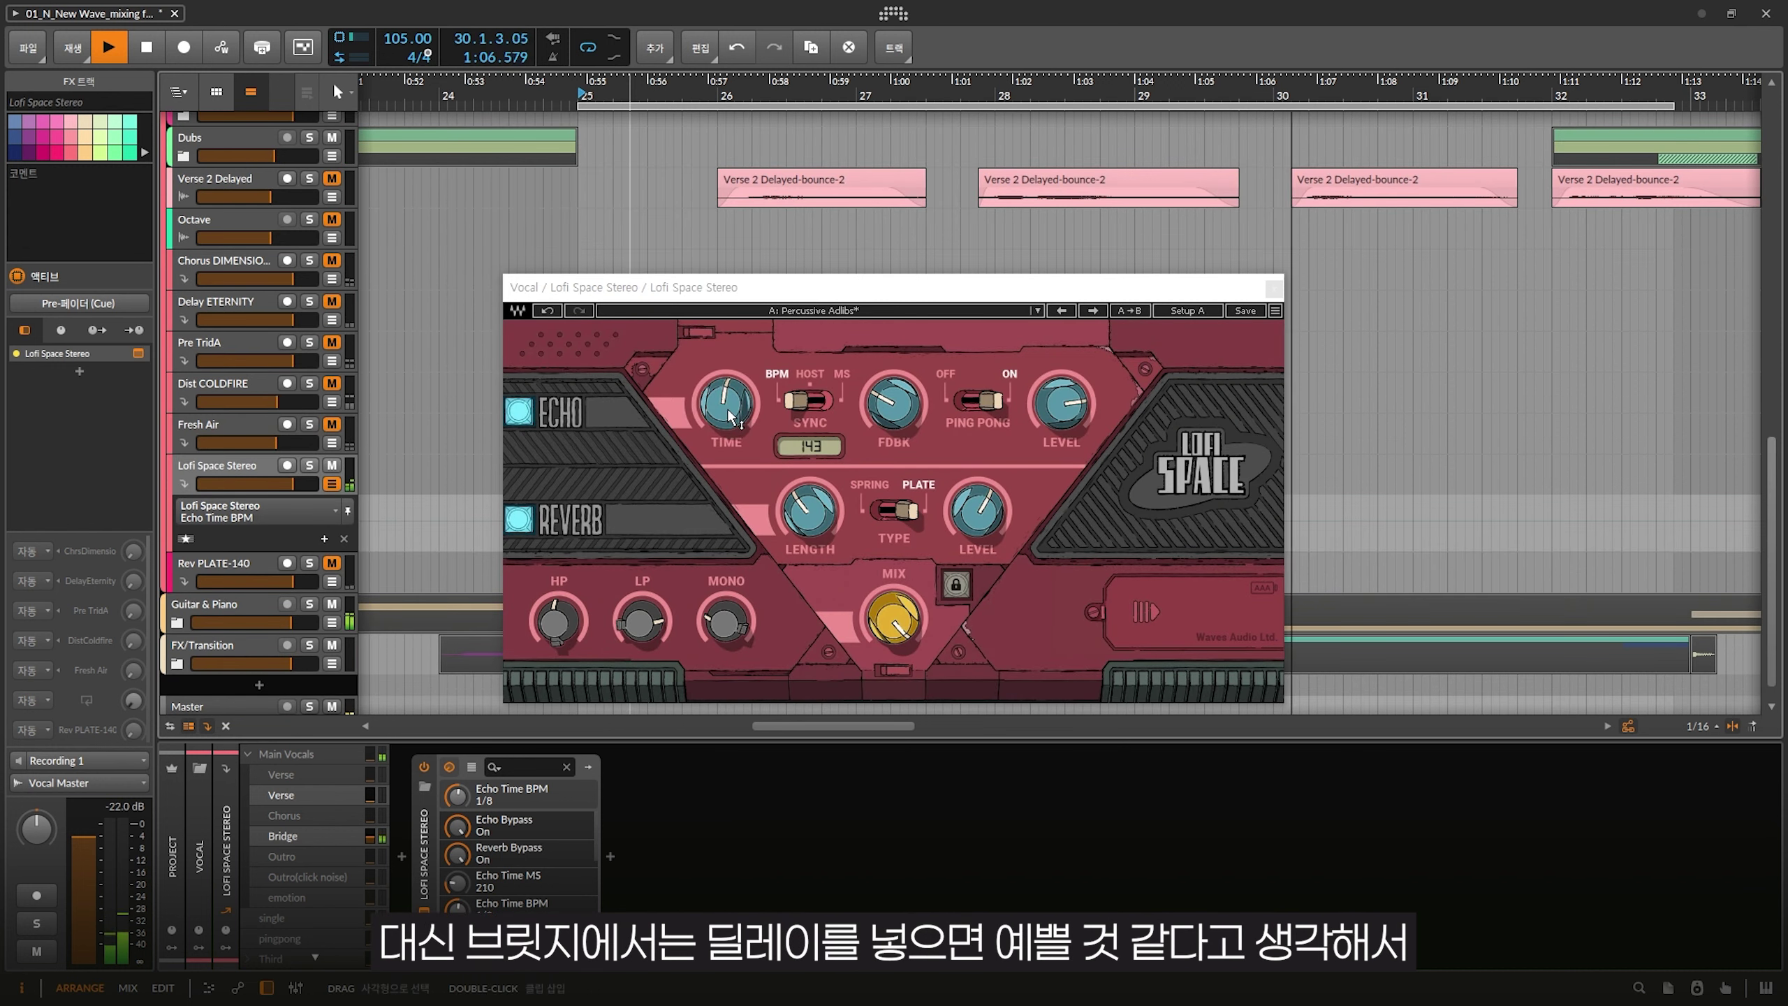
{"action": "left_click", "coordinate": [730, 415]}
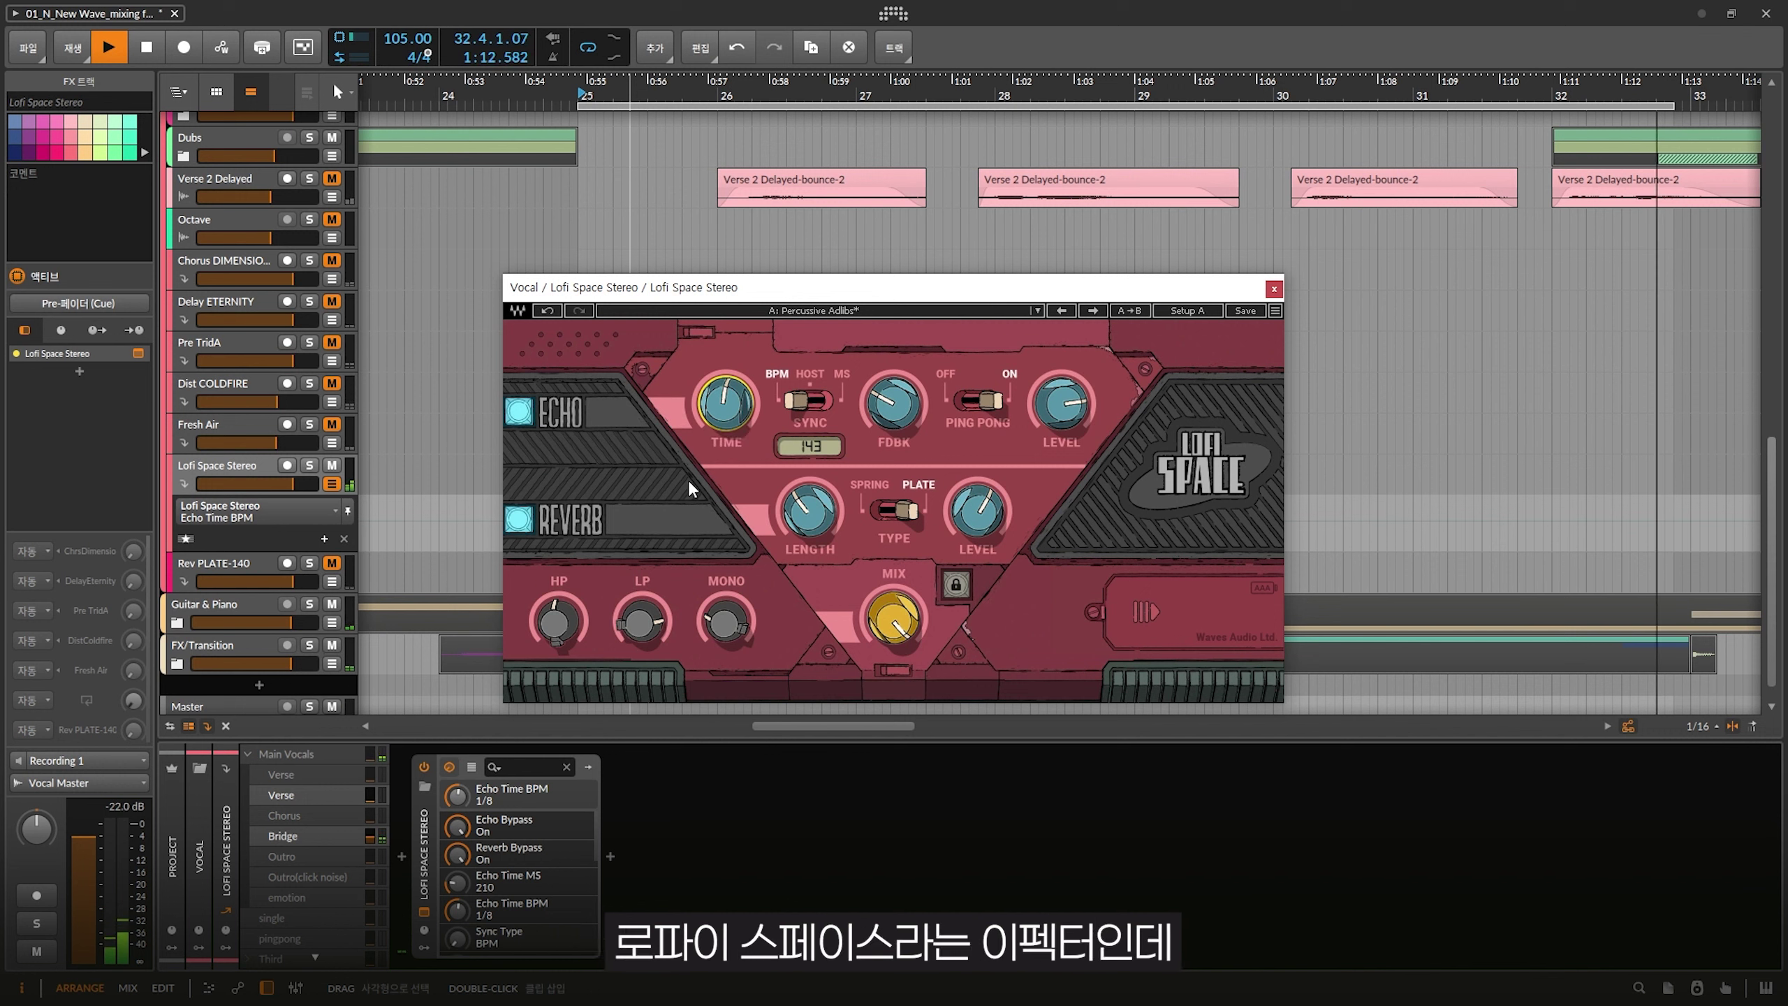
{"action": "left_click", "coordinate": [521, 416]}
{"action": "left_click", "coordinate": [519, 518]}
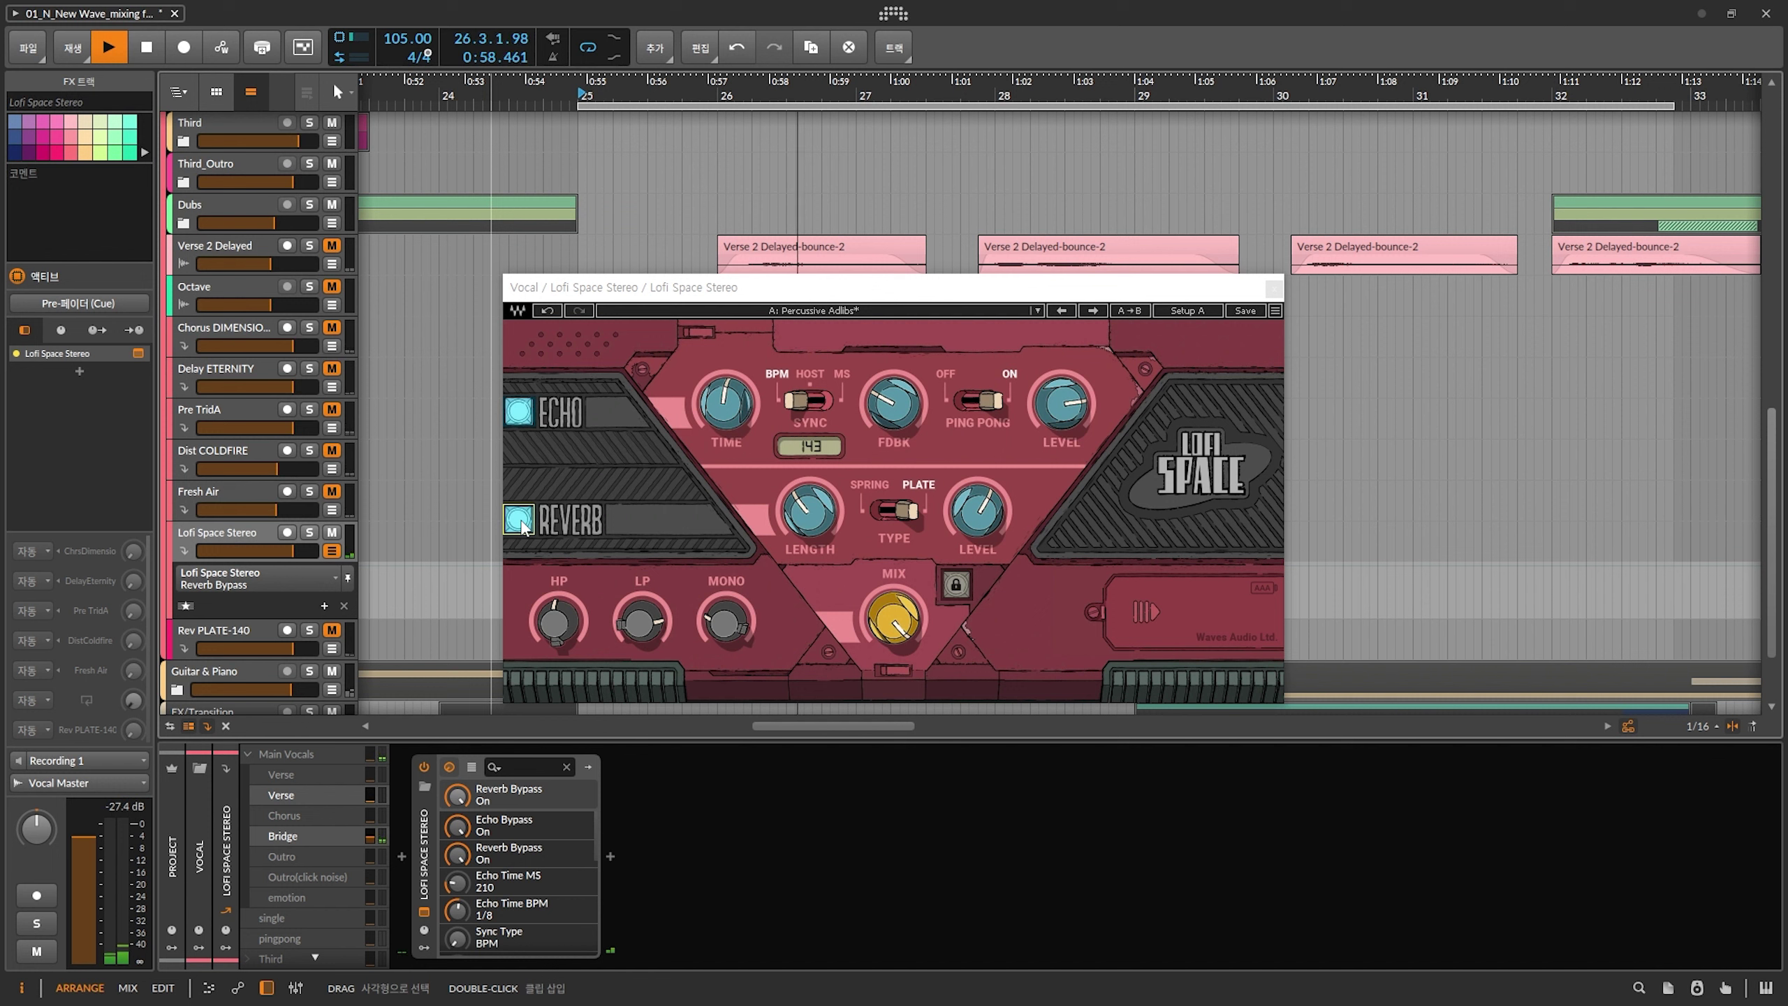
{"action": "left_click", "coordinate": [519, 521]}
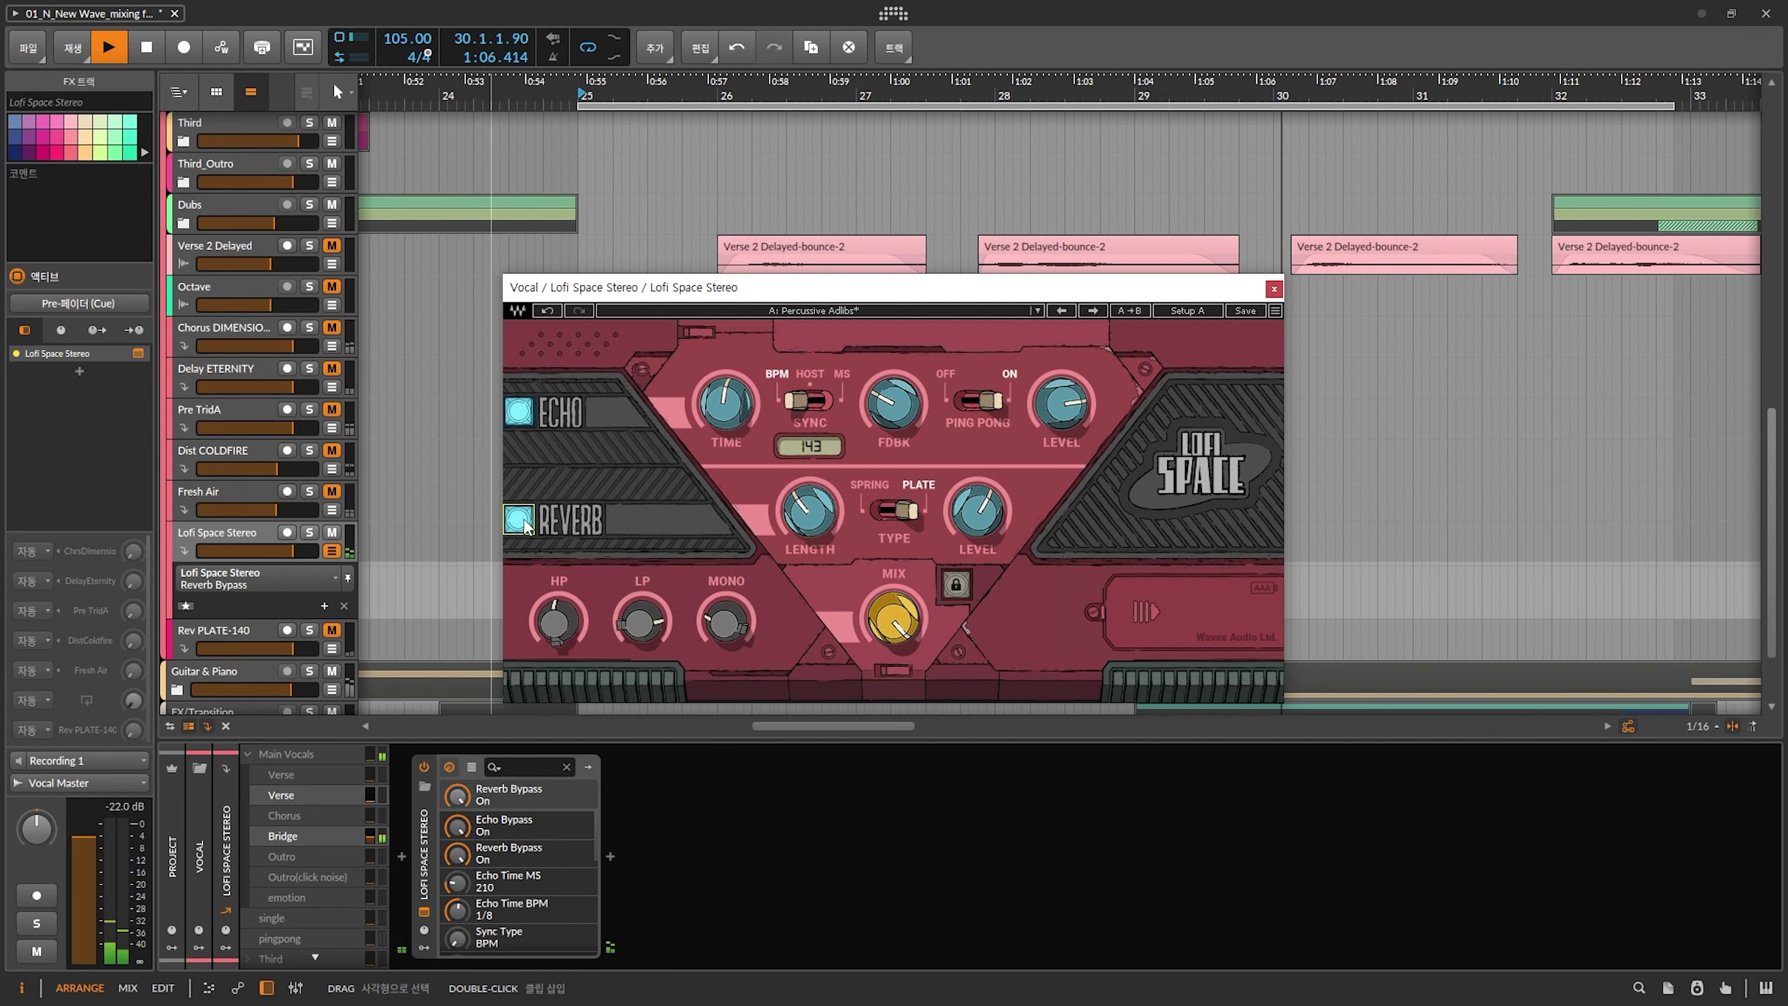
{"action": "scroll", "coordinate": [957, 597], "scroll_direction": "up", "scroll_amount": 2}
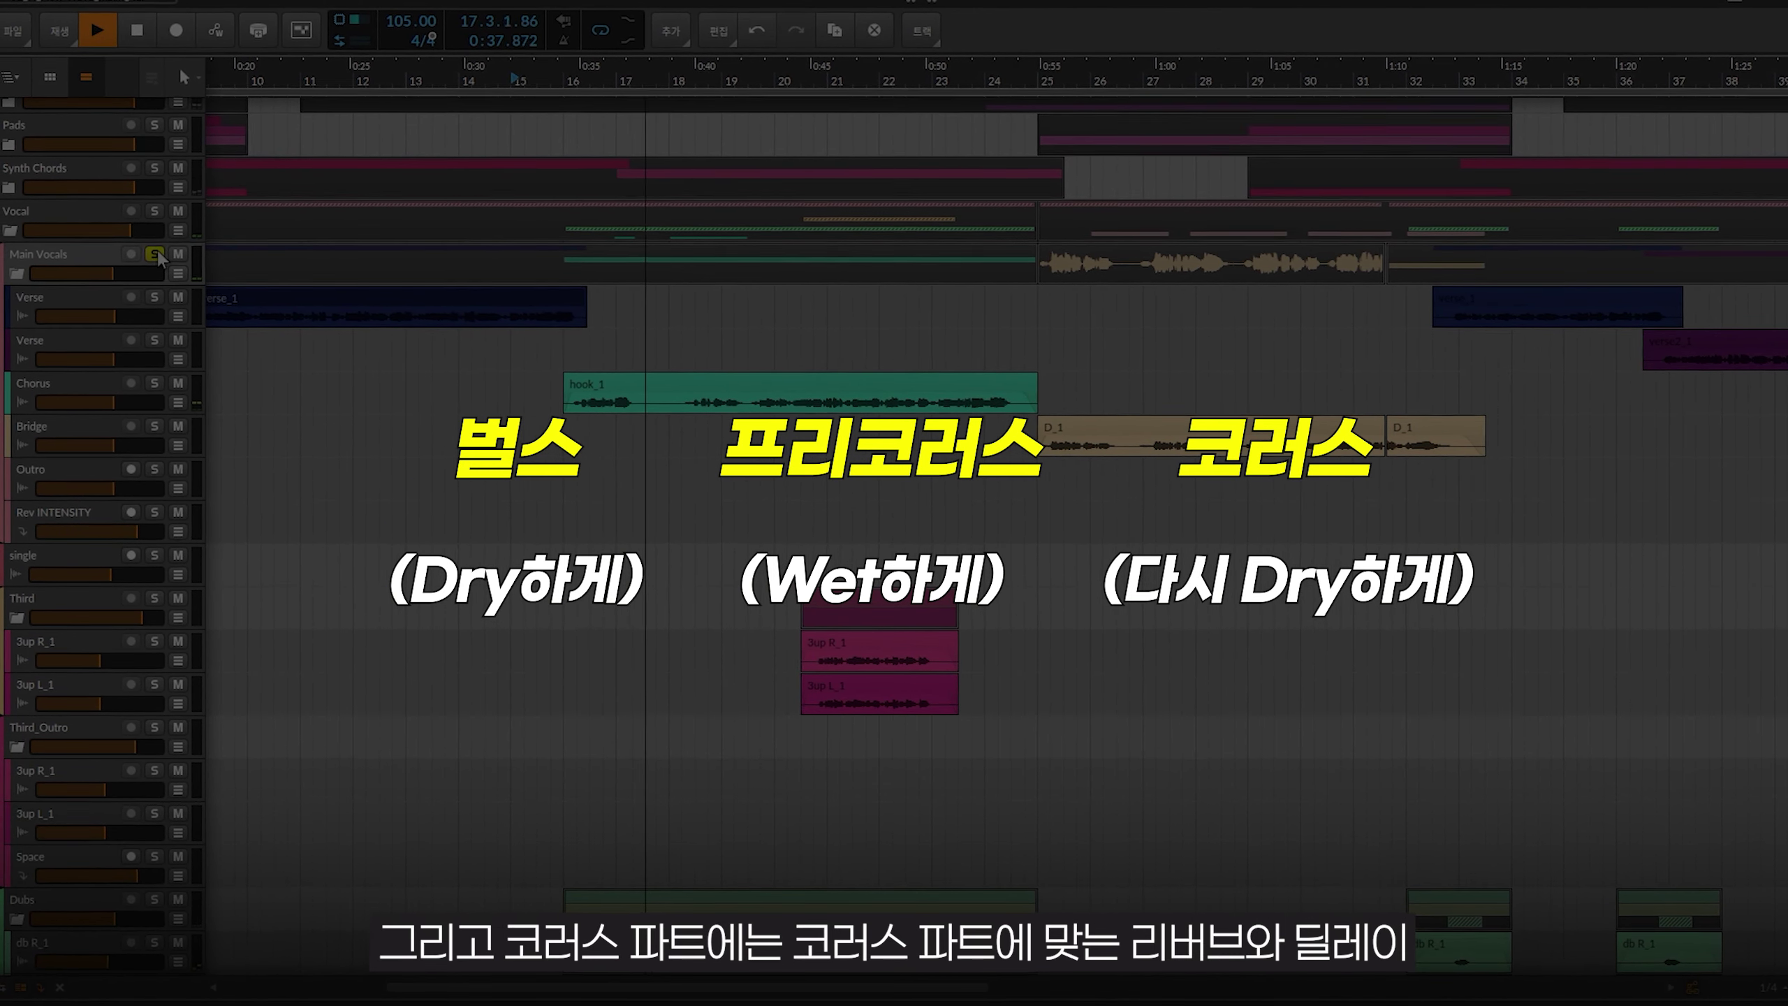
{"action": "scroll", "coordinate": [454, 260], "scroll_direction": "right", "scroll_amount": 3}
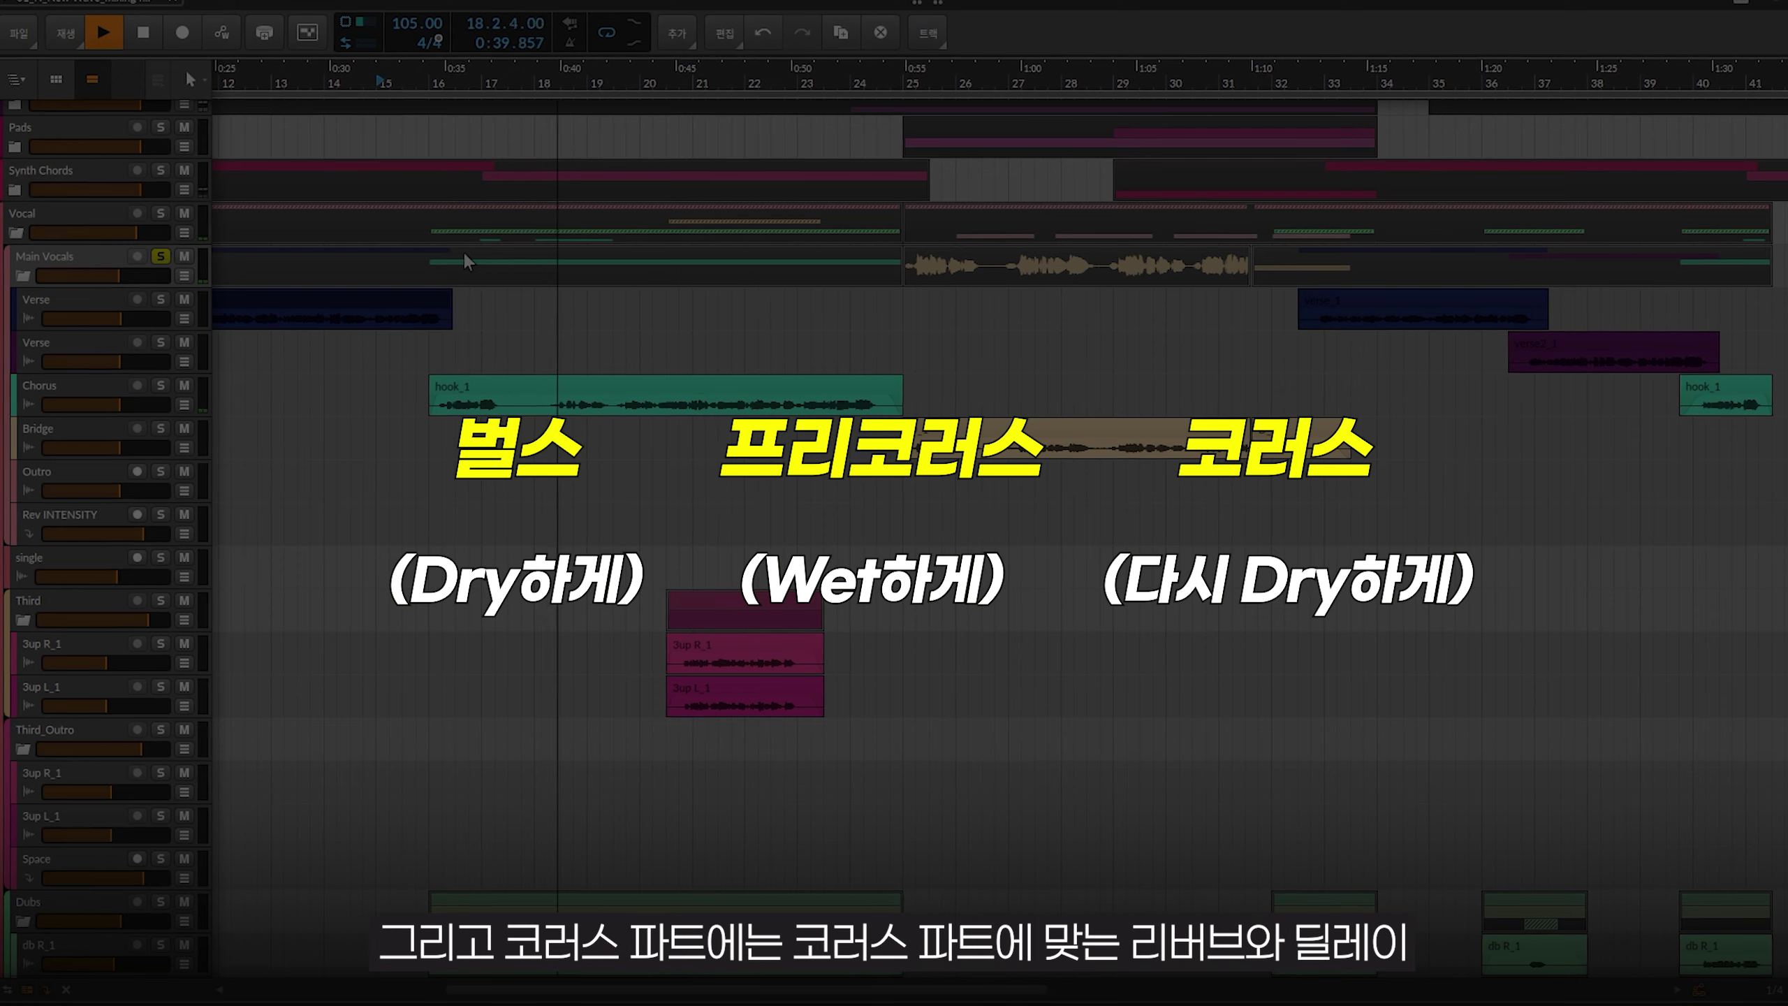
{"action": "left_click_drag", "start_coordinate": [168, 419], "coordinate": [166, 432]}
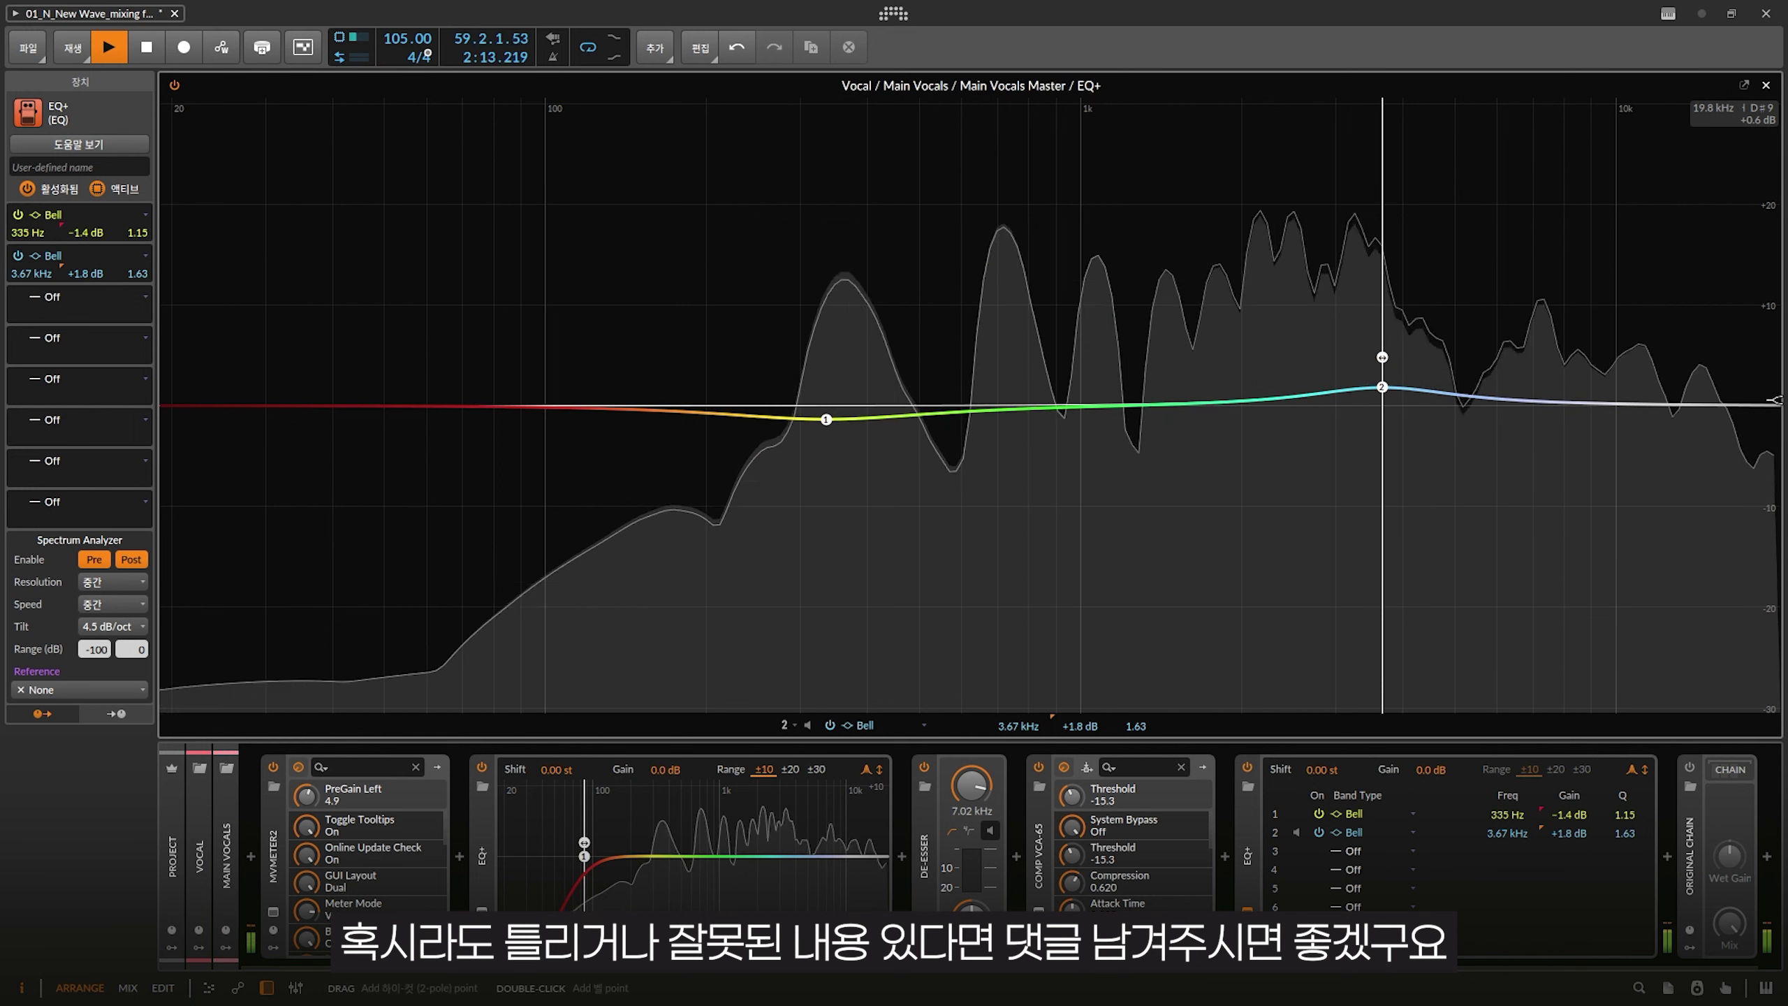
Add a high-shelf band at 11.0 kHz with +1.9 dB gain to the EQ+ on the Main Vocals master.
{"action": "left_click_drag", "start_coordinate": [1774, 400], "coordinate": [1711, 400]}
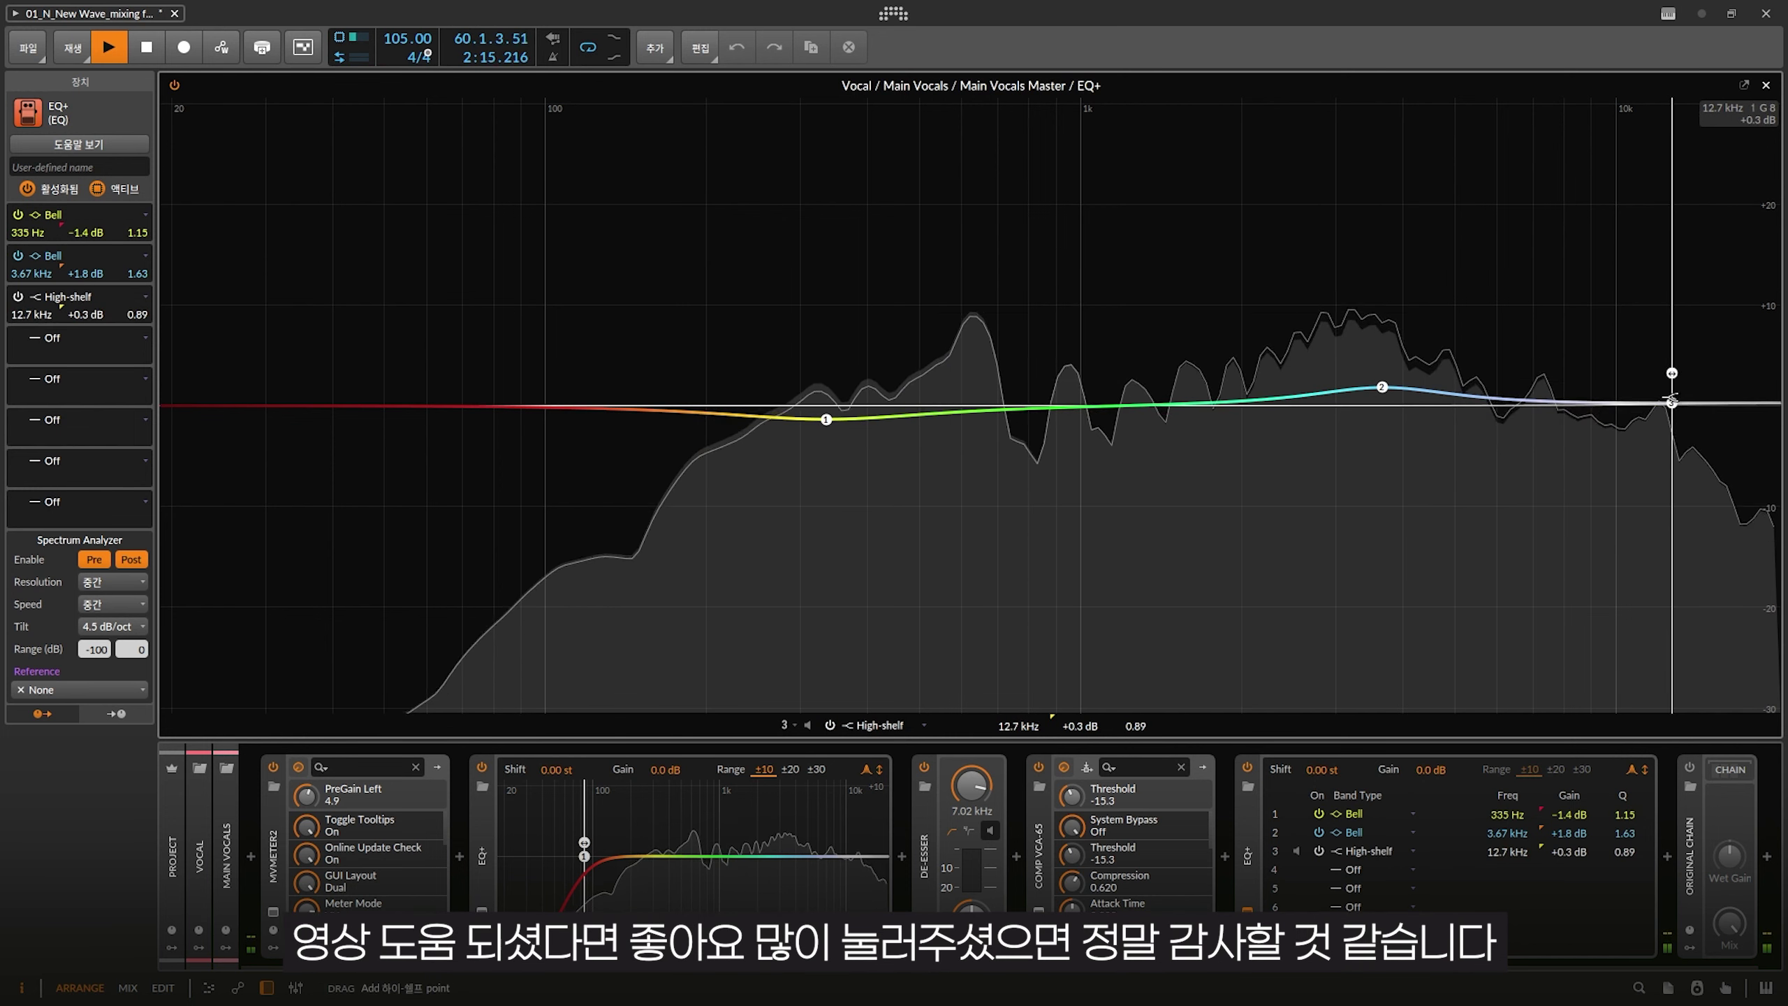
{"action": "left_click_drag", "start_coordinate": [1644, 397], "coordinate": [1640, 392]}
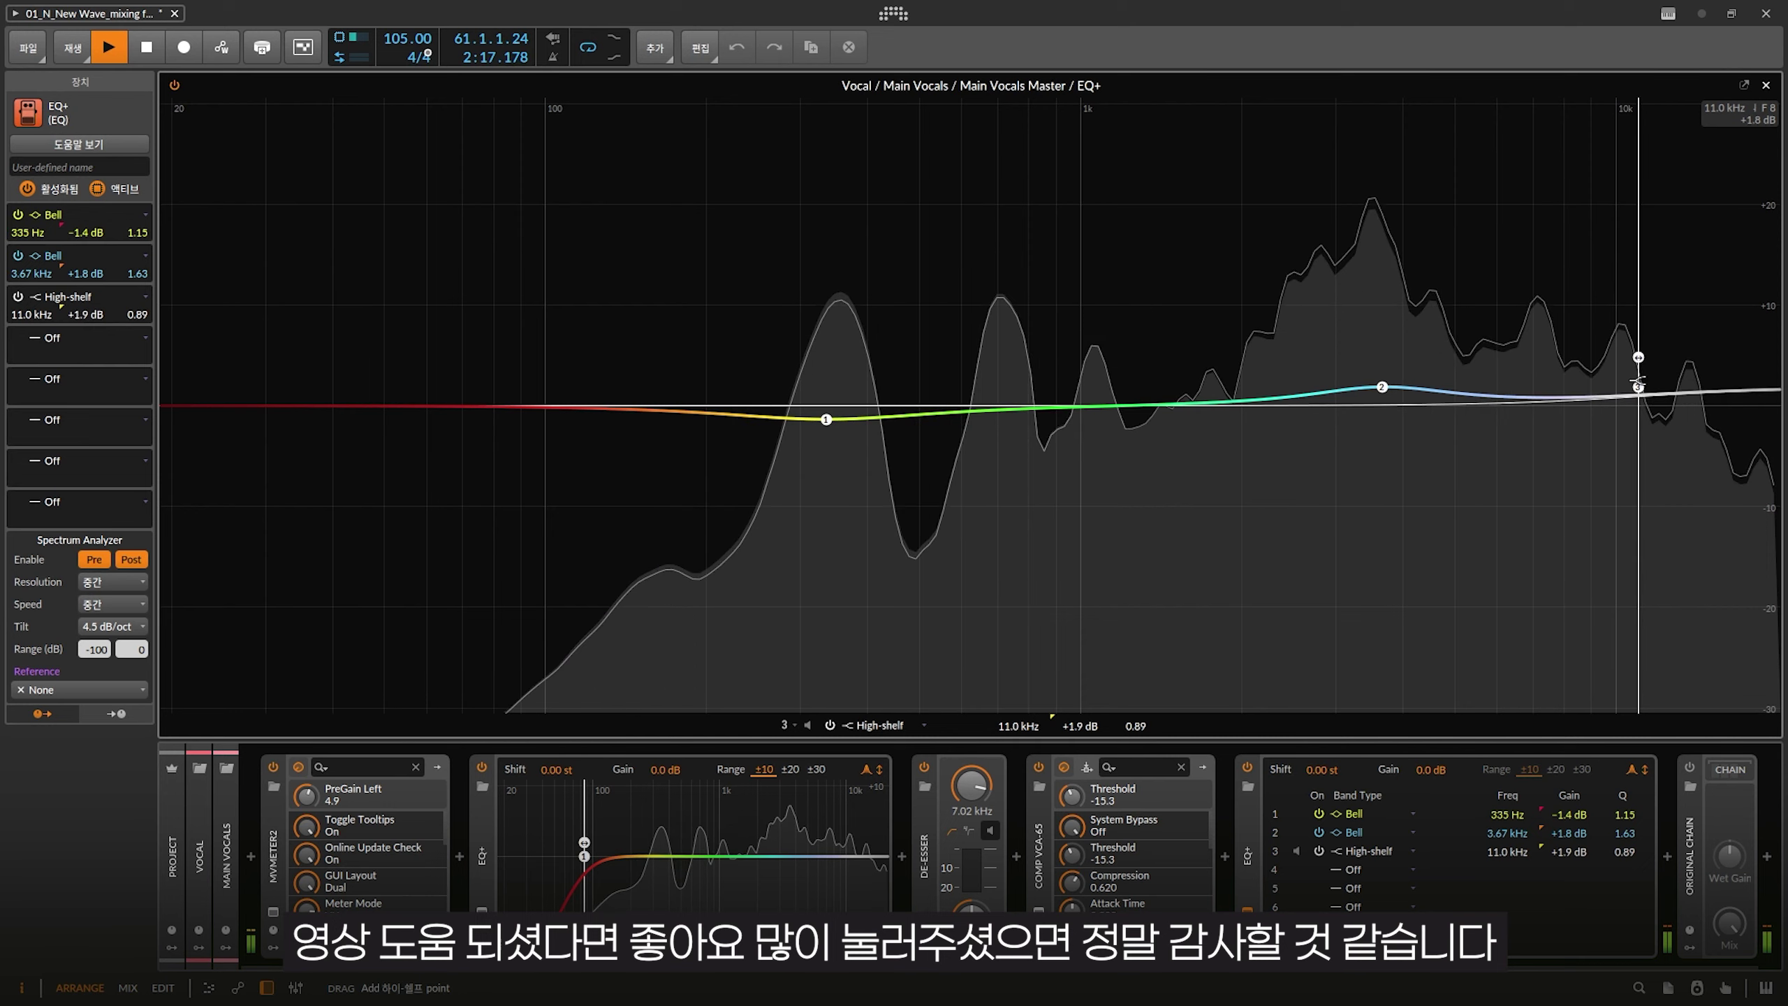